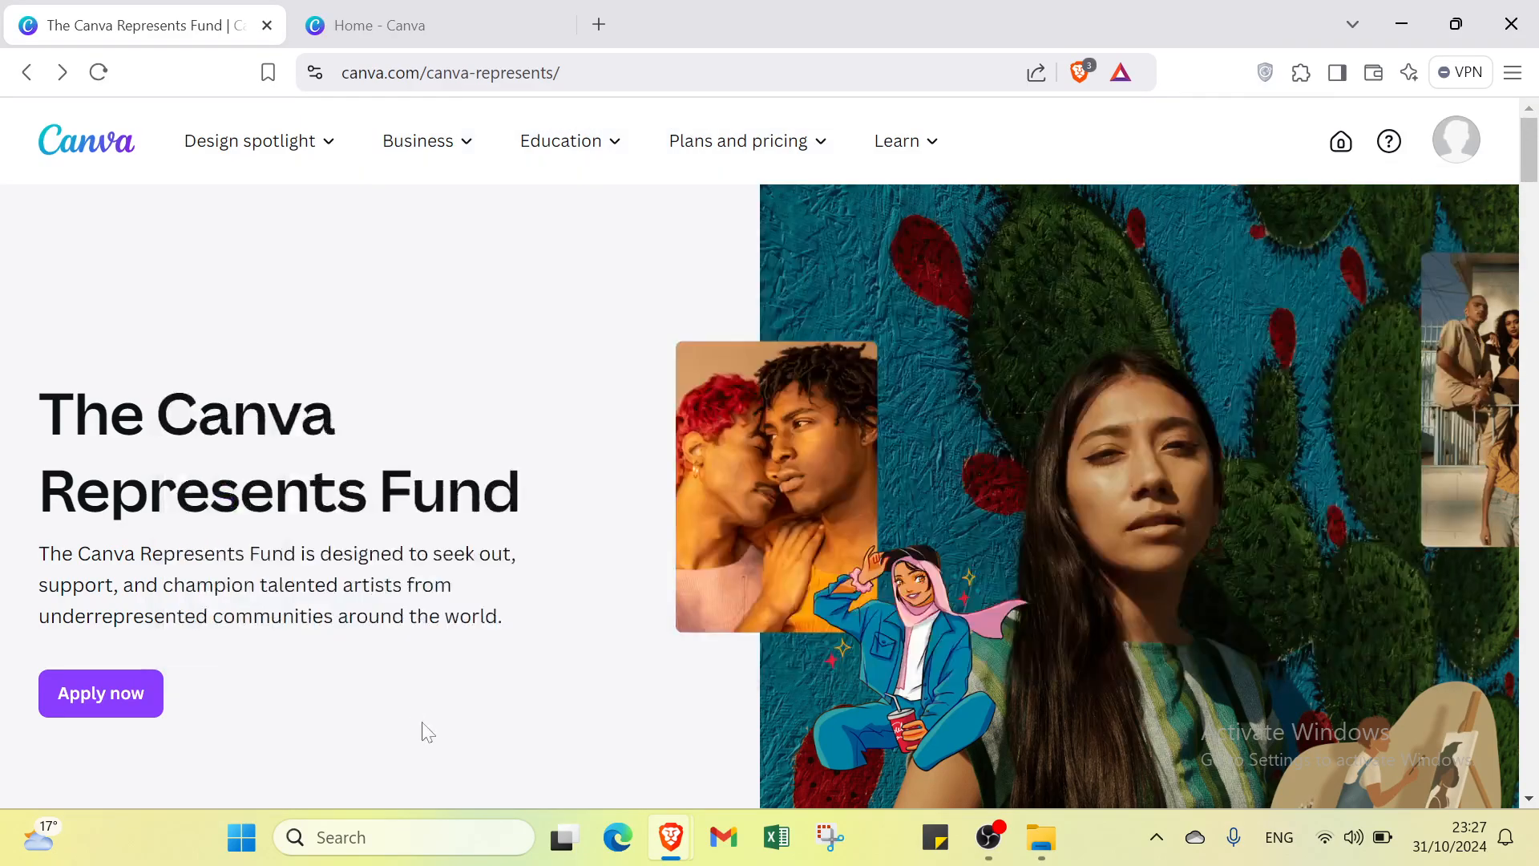
Step: Look through the Canva Represents Fund page, including the section on content that represents everyone
scroll(539, 535, "down", 1)
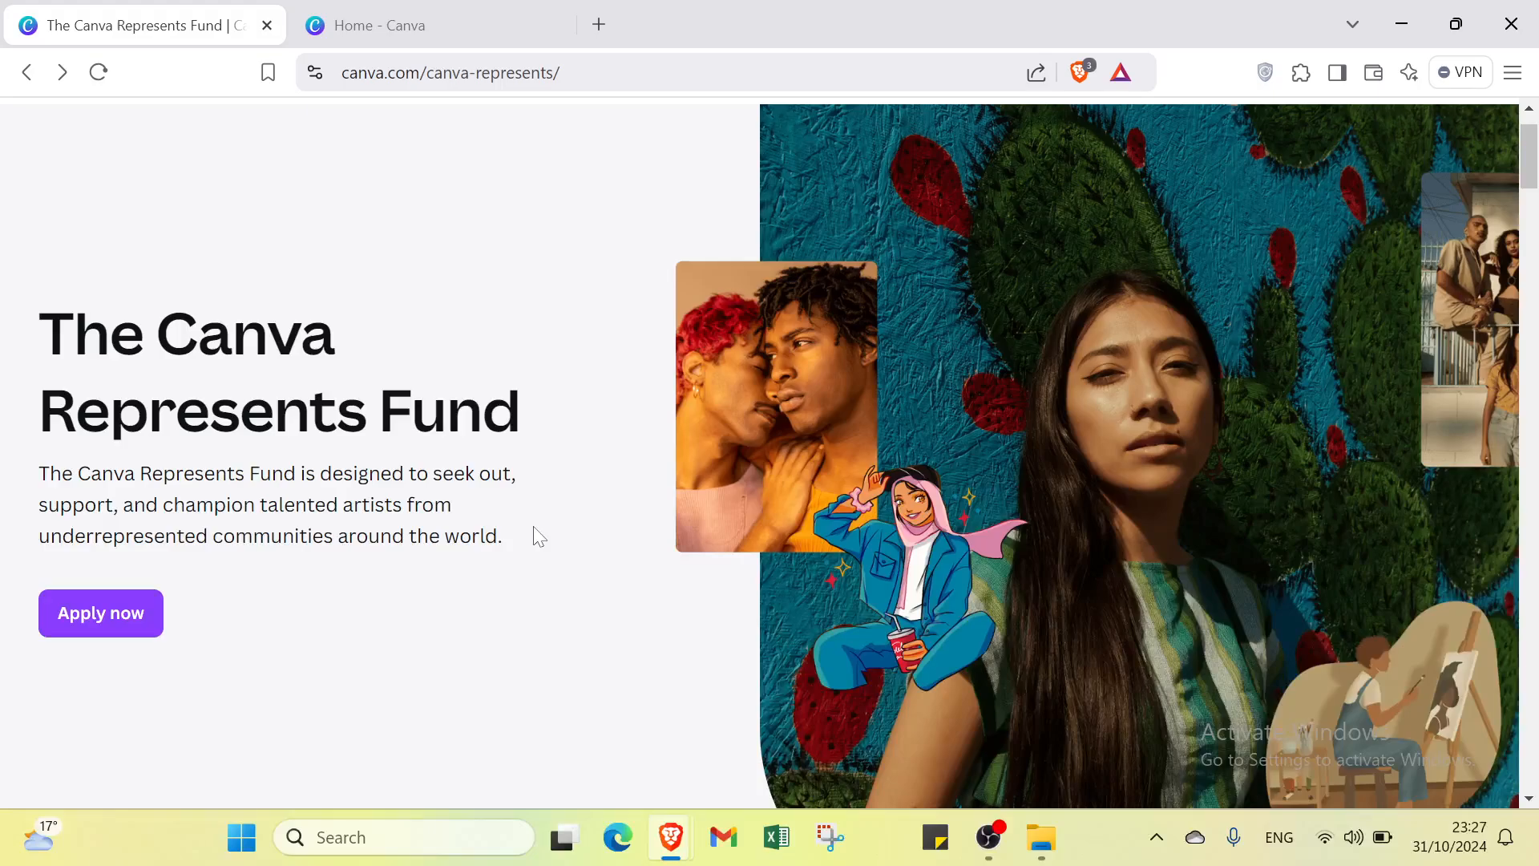
scroll(535, 529, "down", 5)
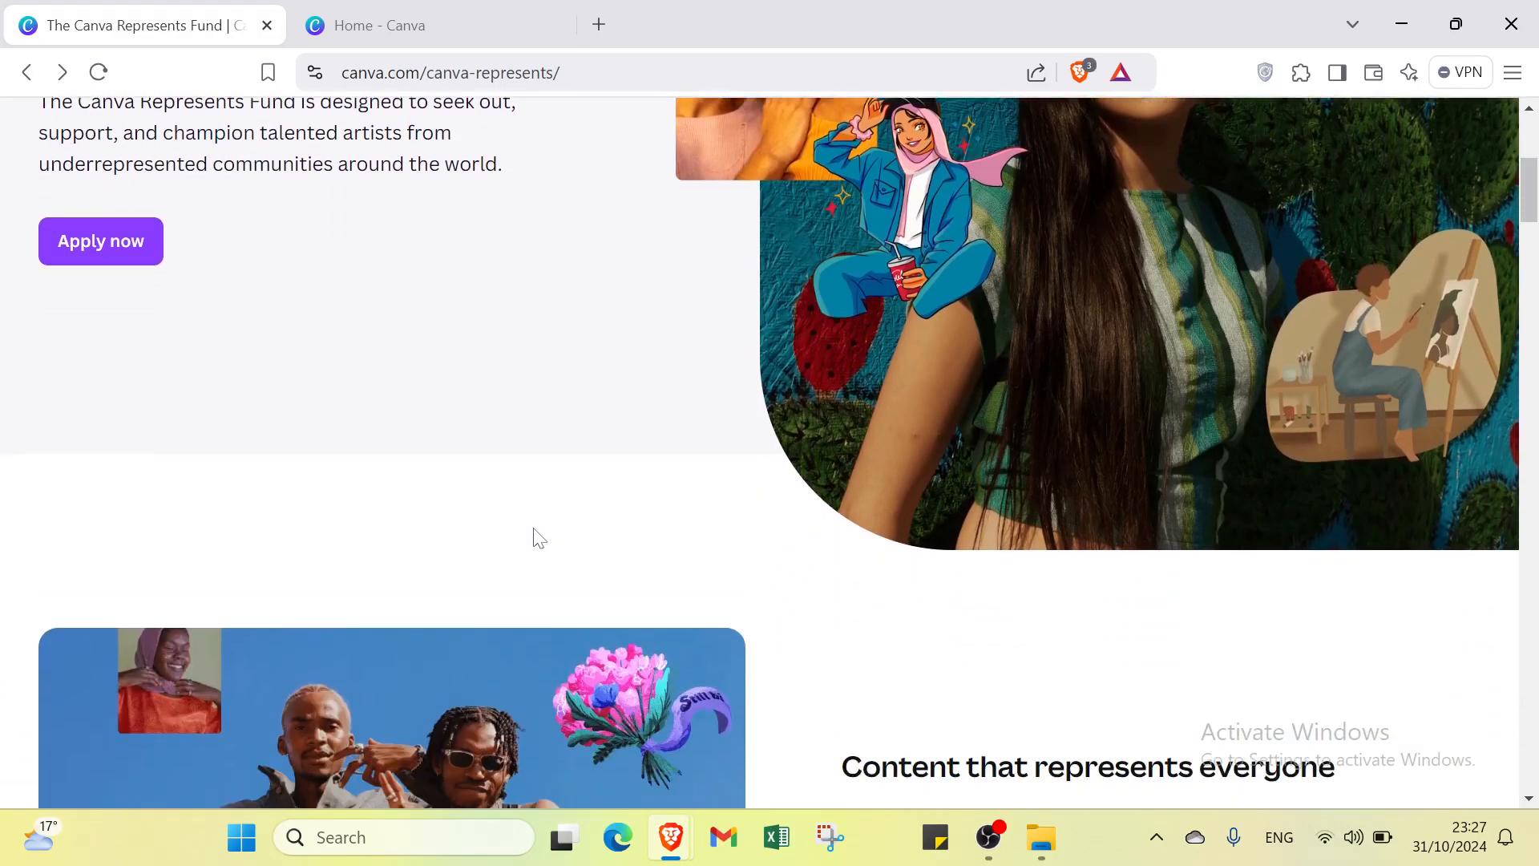
scroll(537, 538, "down", 3)
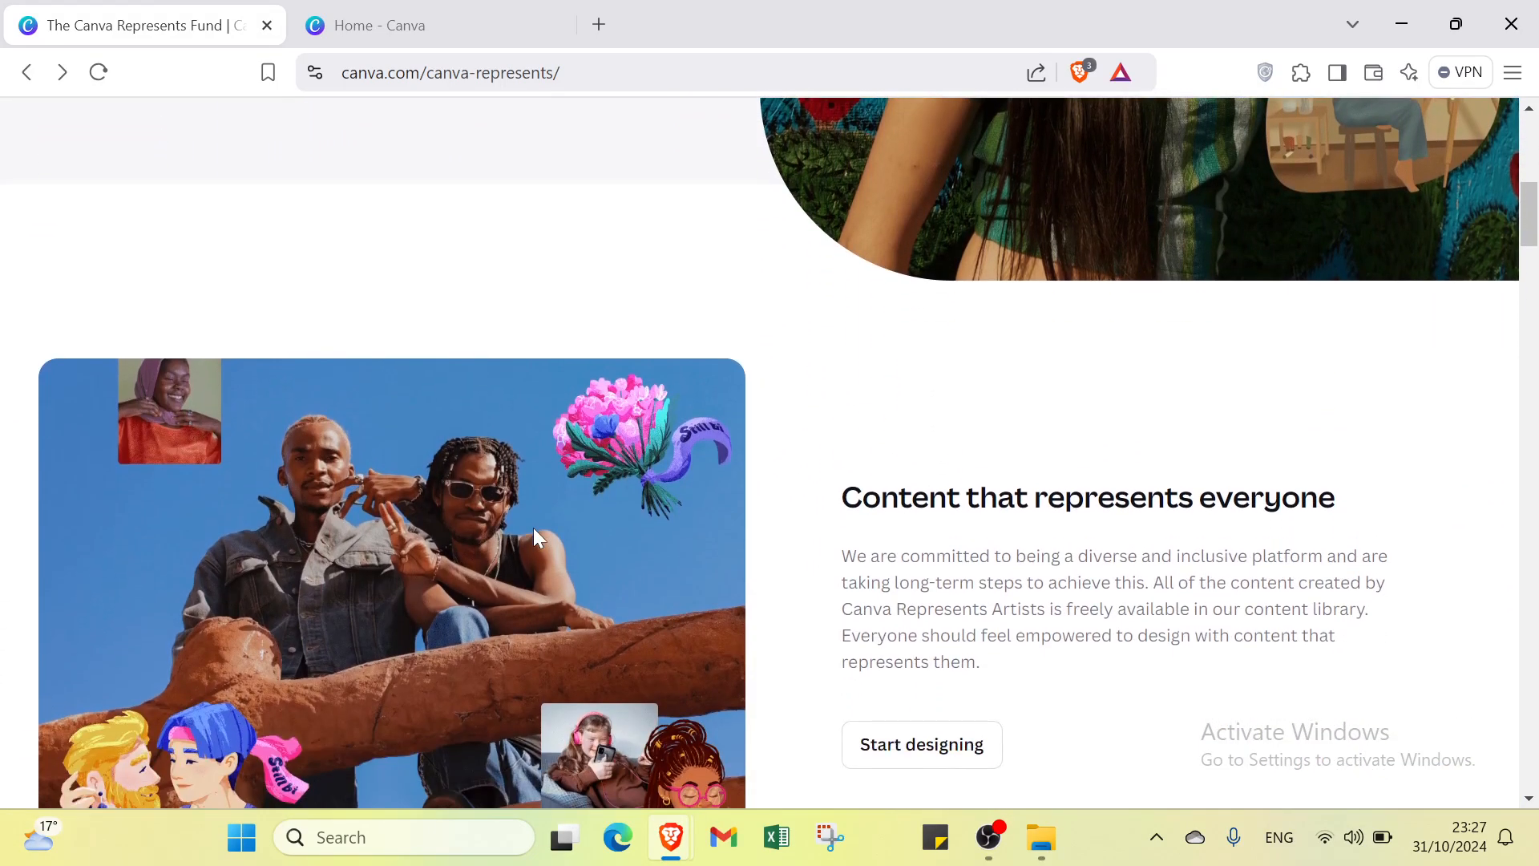
scroll(535, 536, "down", 3)
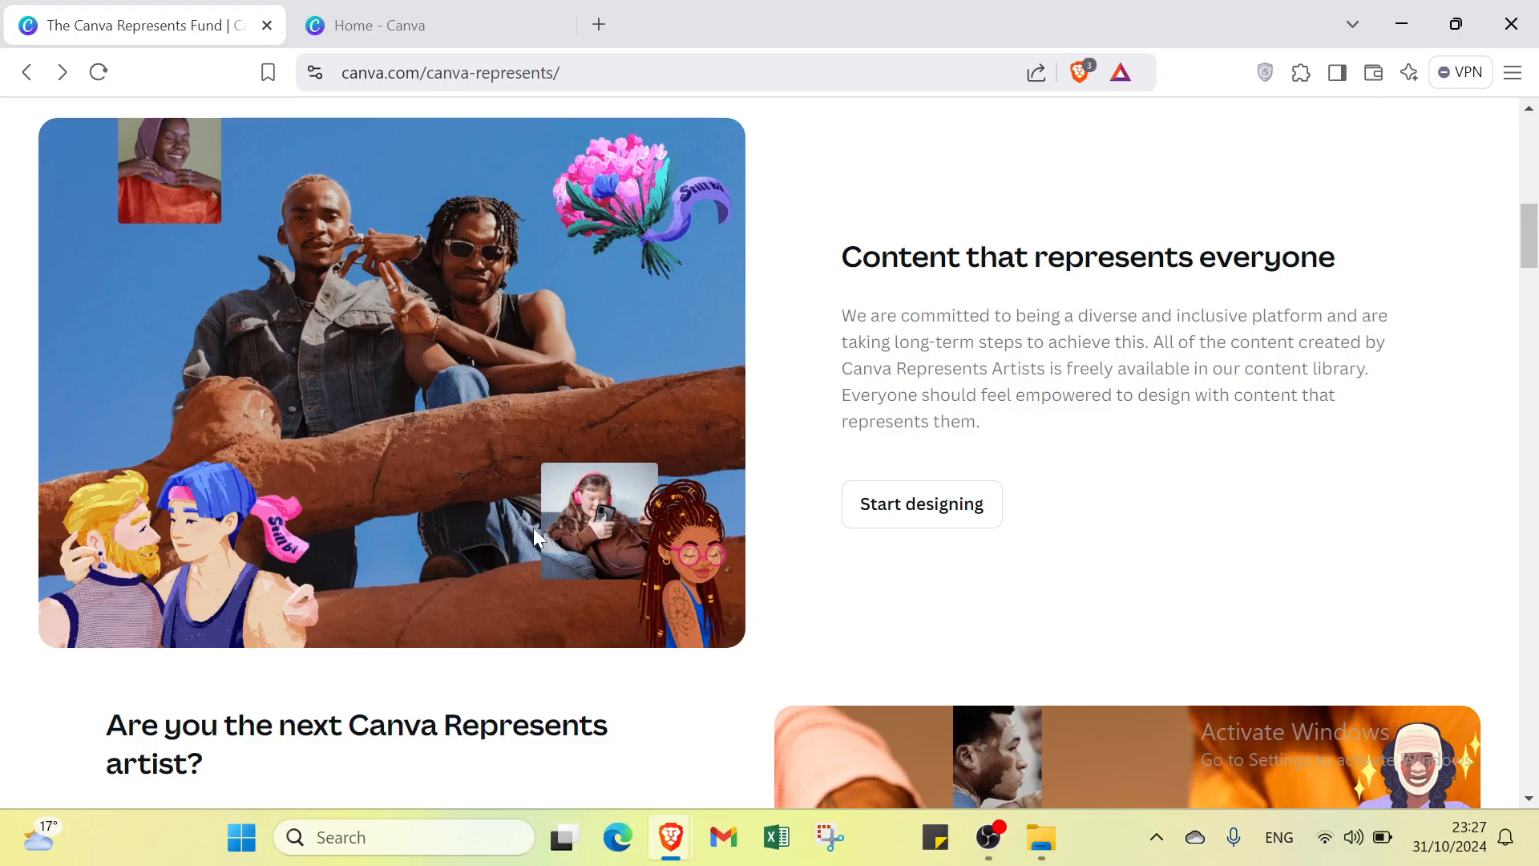
scroll(535, 536, "down", 1)
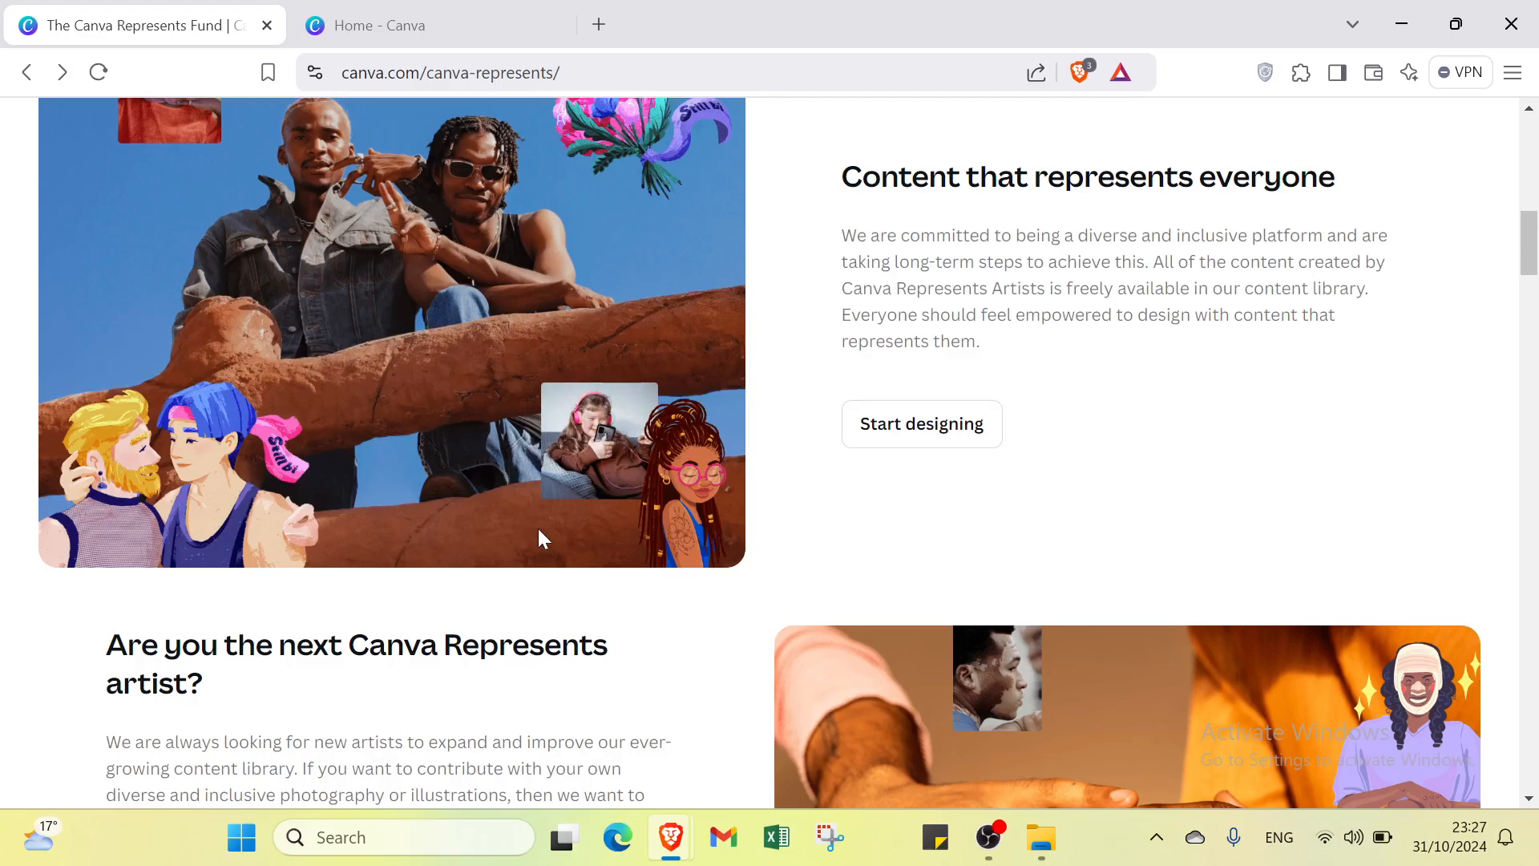
scroll(539, 536, "up", 12)
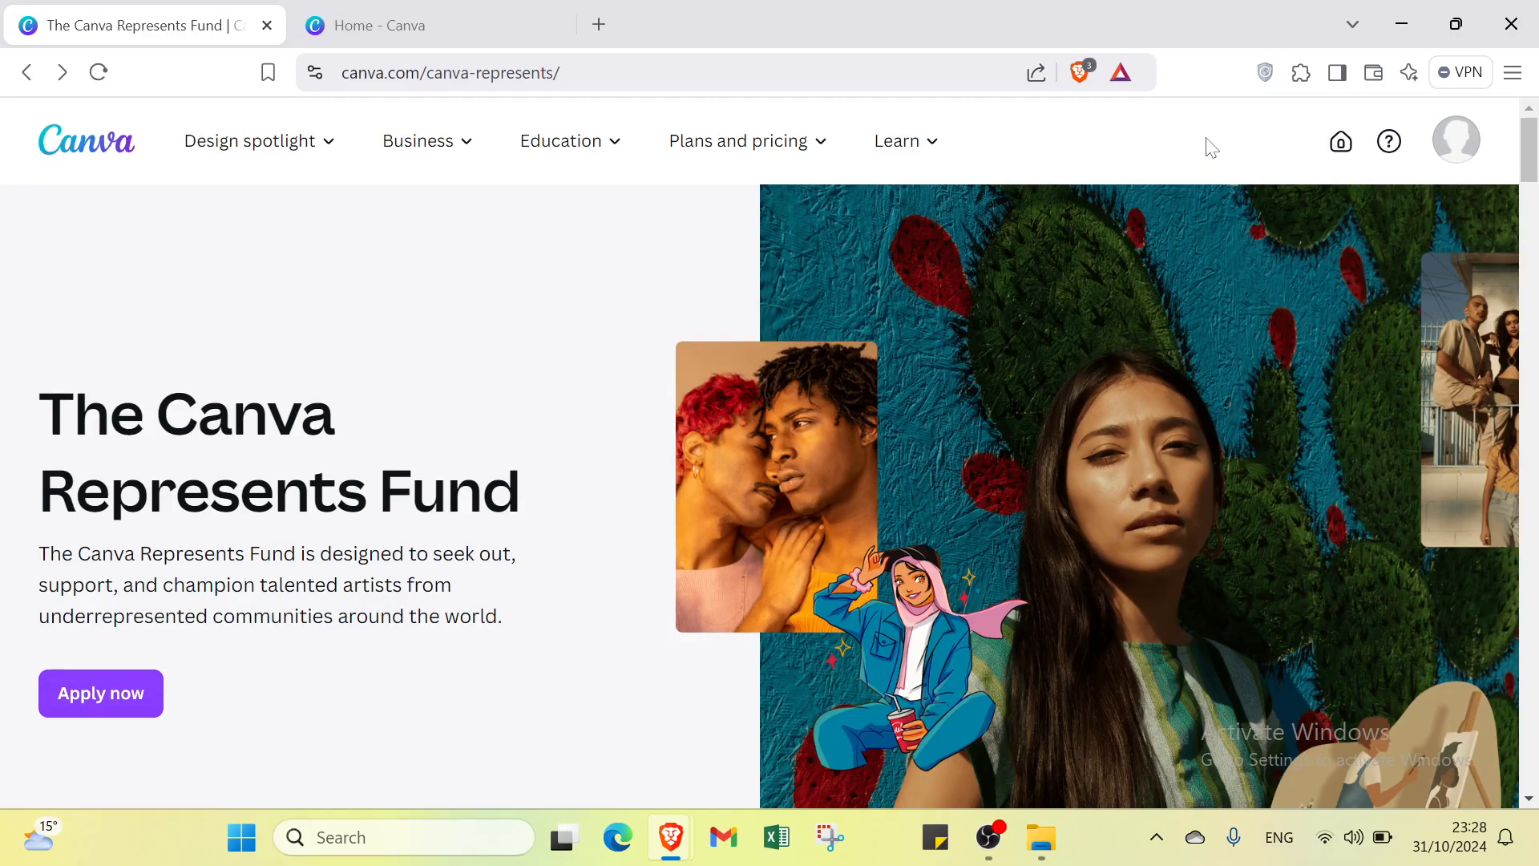
left_click(460, 22)
left_click(210, 29)
left_click(1443, 150)
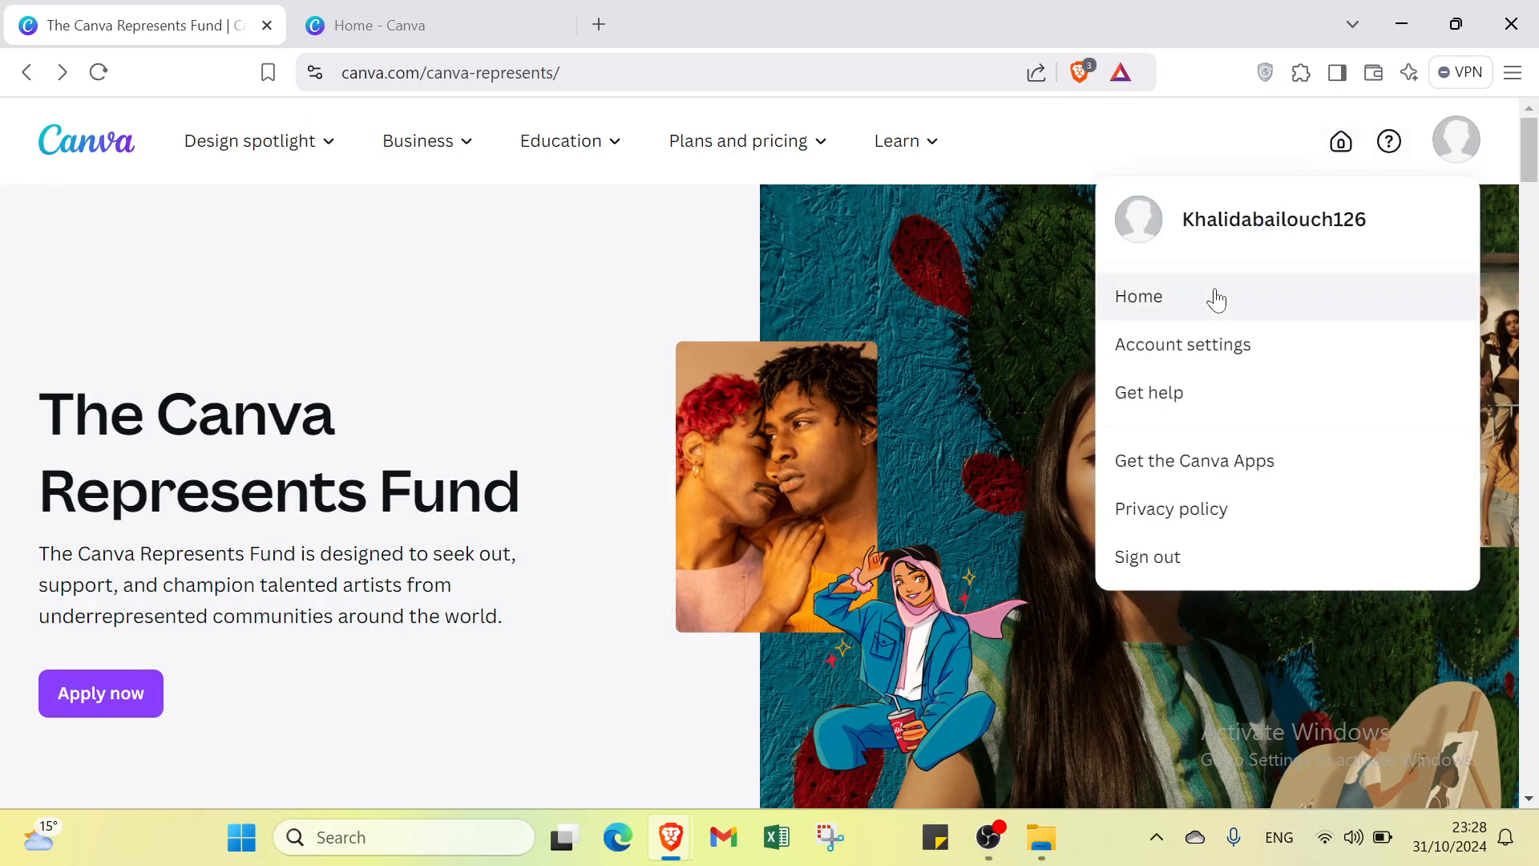
left_click(439, 11)
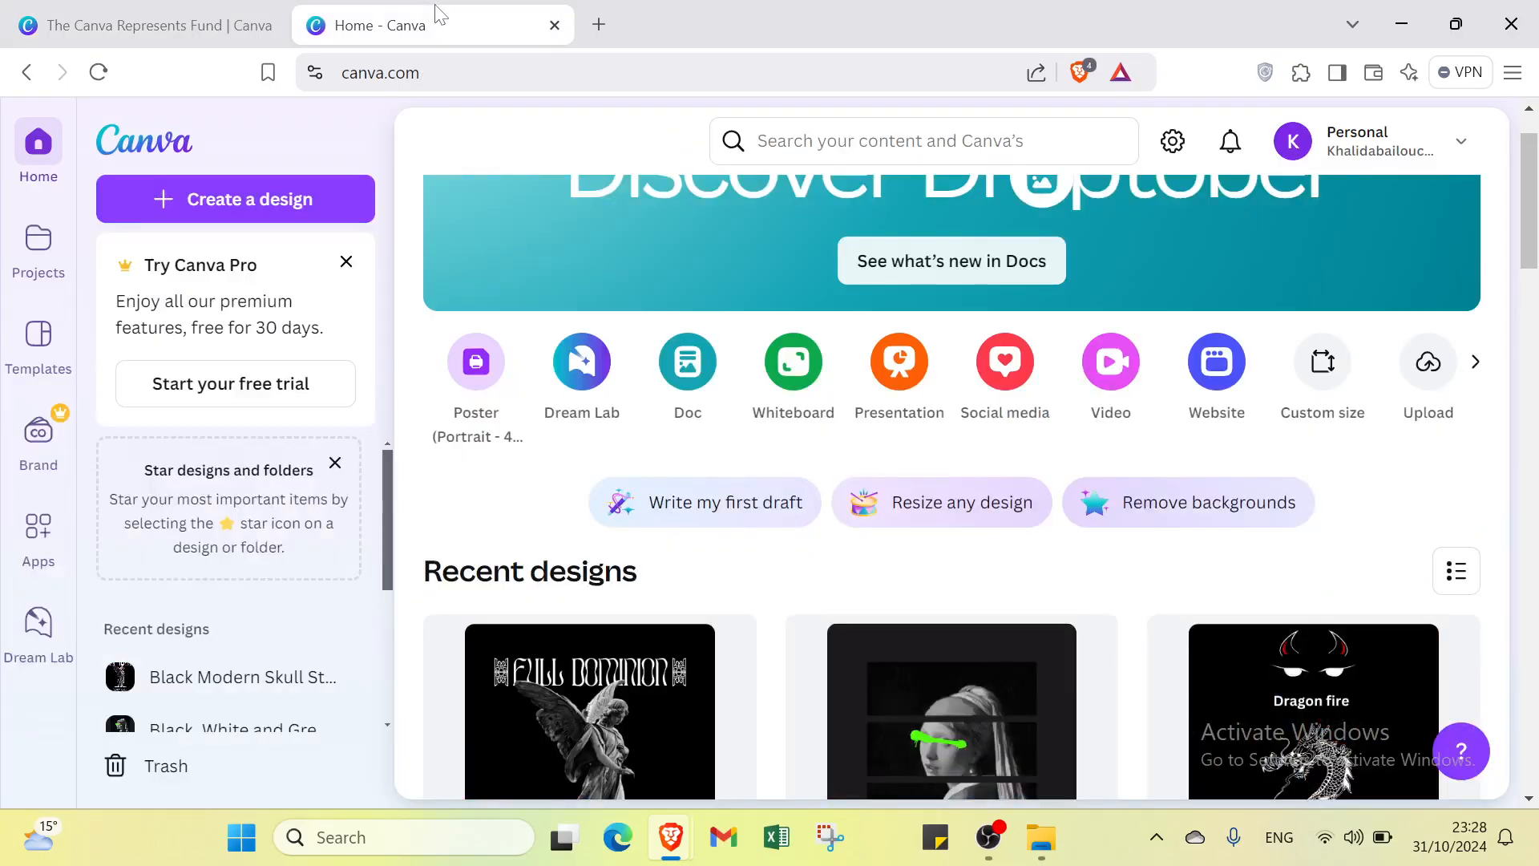
left_click(194, 32)
left_click(673, 648)
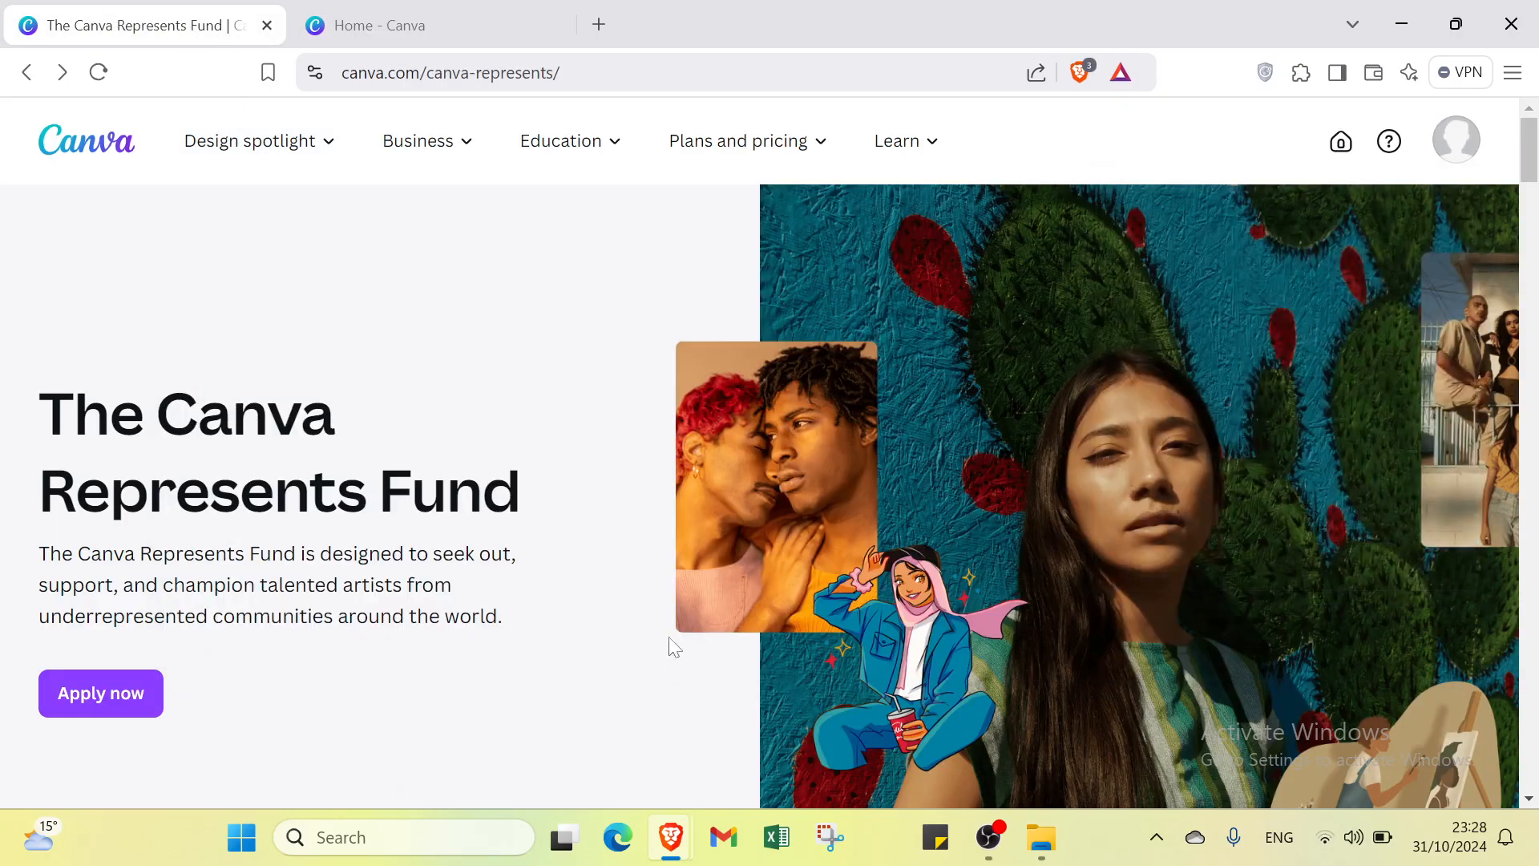
mouse_move(762, 143)
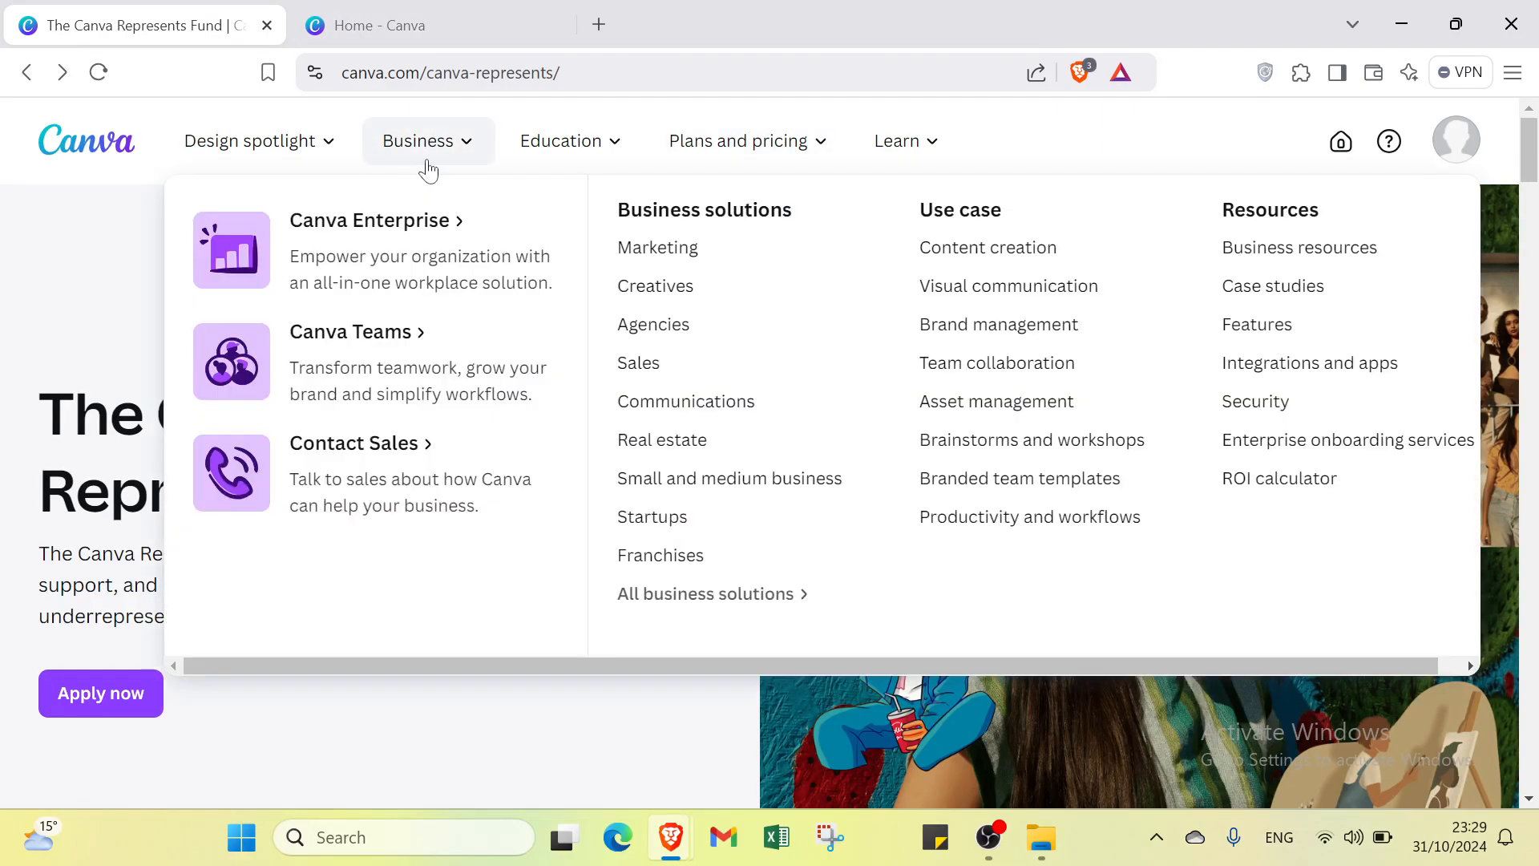
mouse_move(569, 167)
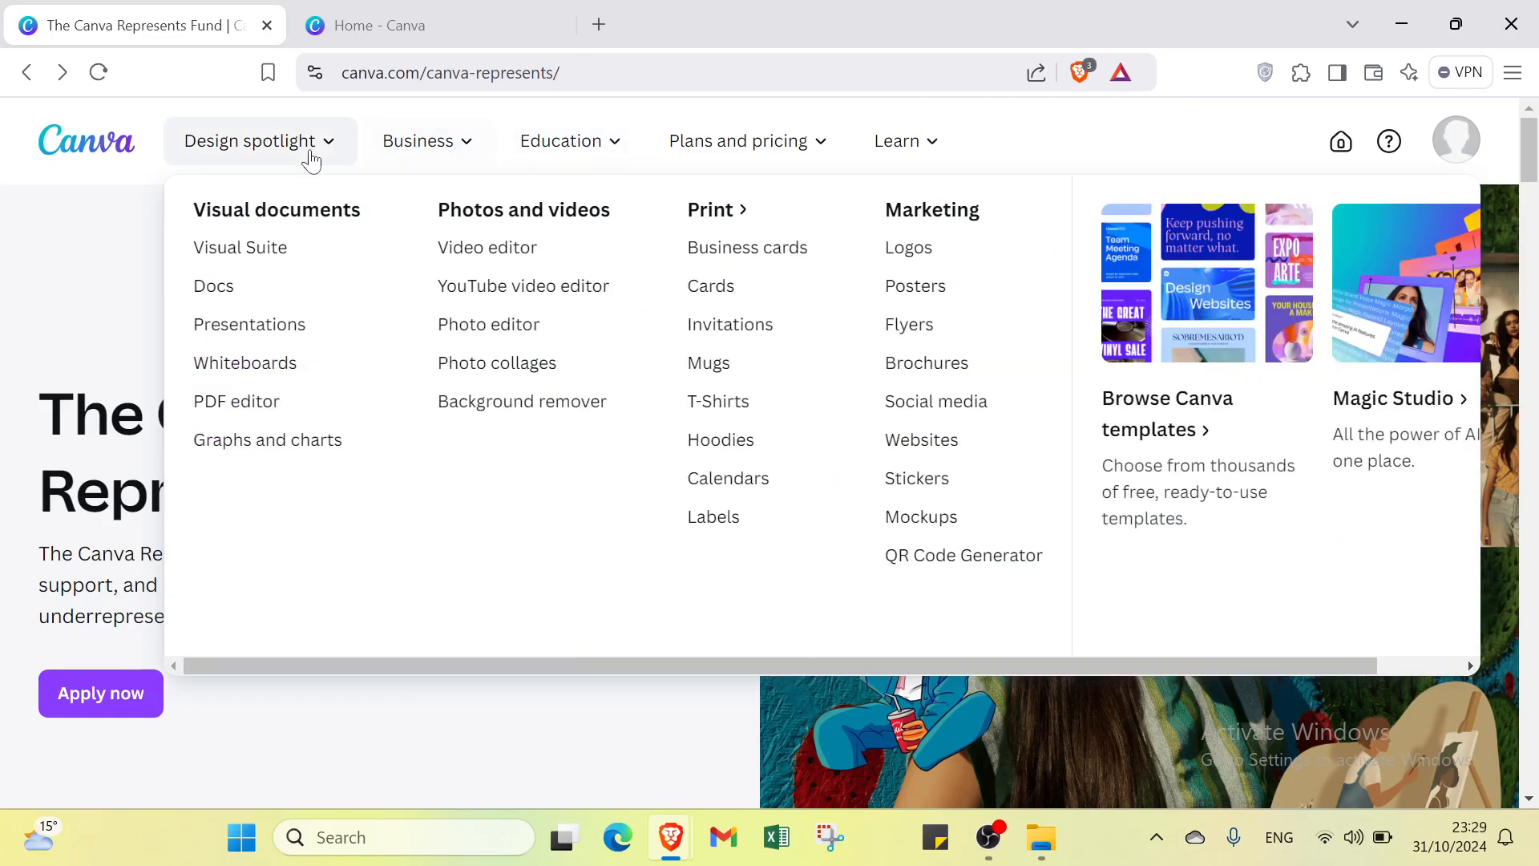
mouse_move(726, 178)
mouse_move(878, 154)
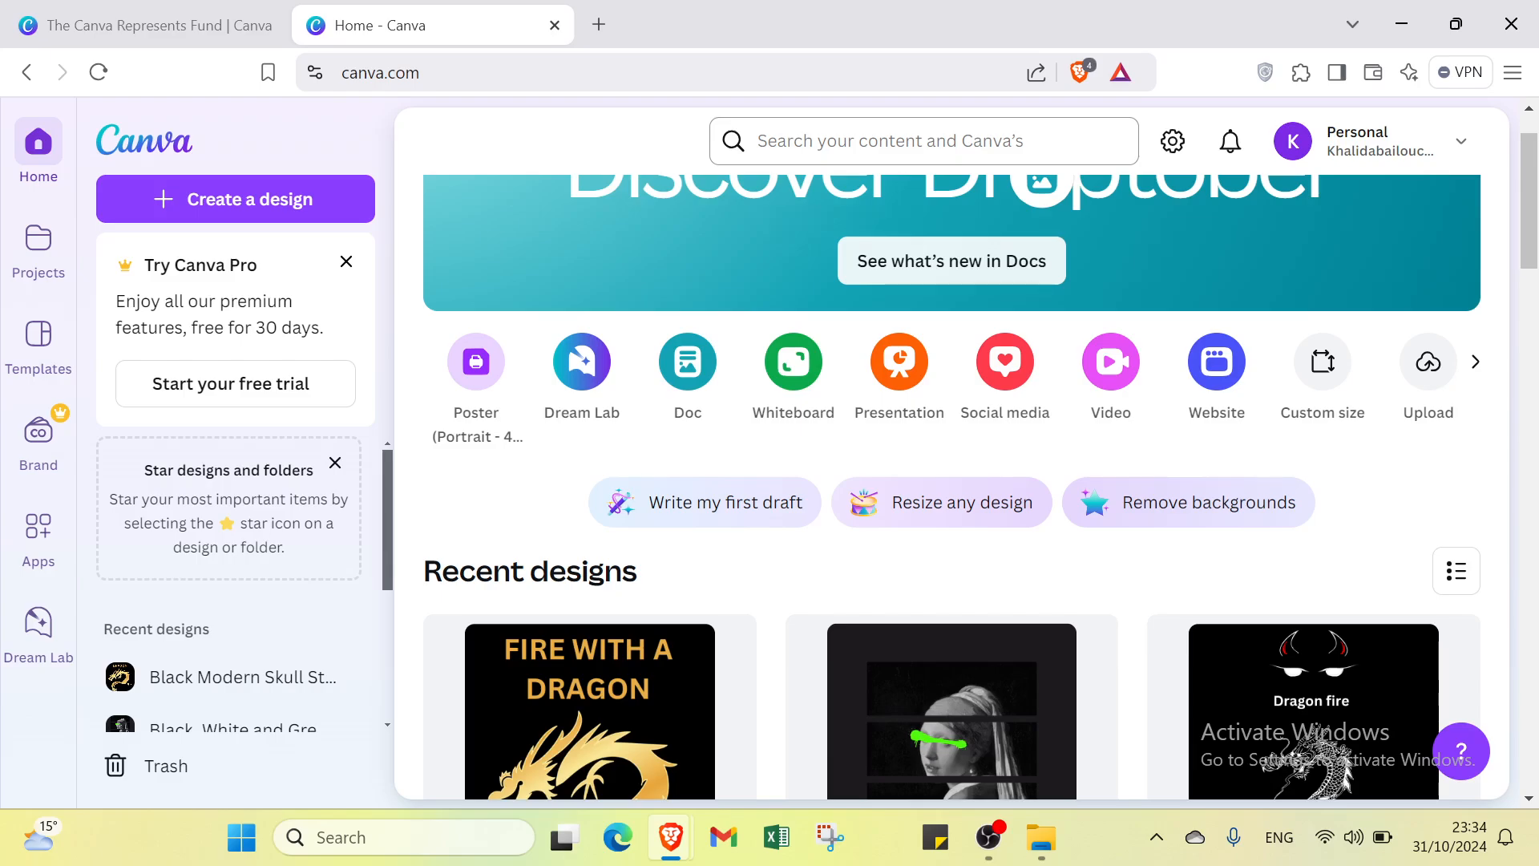
Step: Search Canva for "t-shirt" from the home page and show all matching Canva templates
left_click(854, 141)
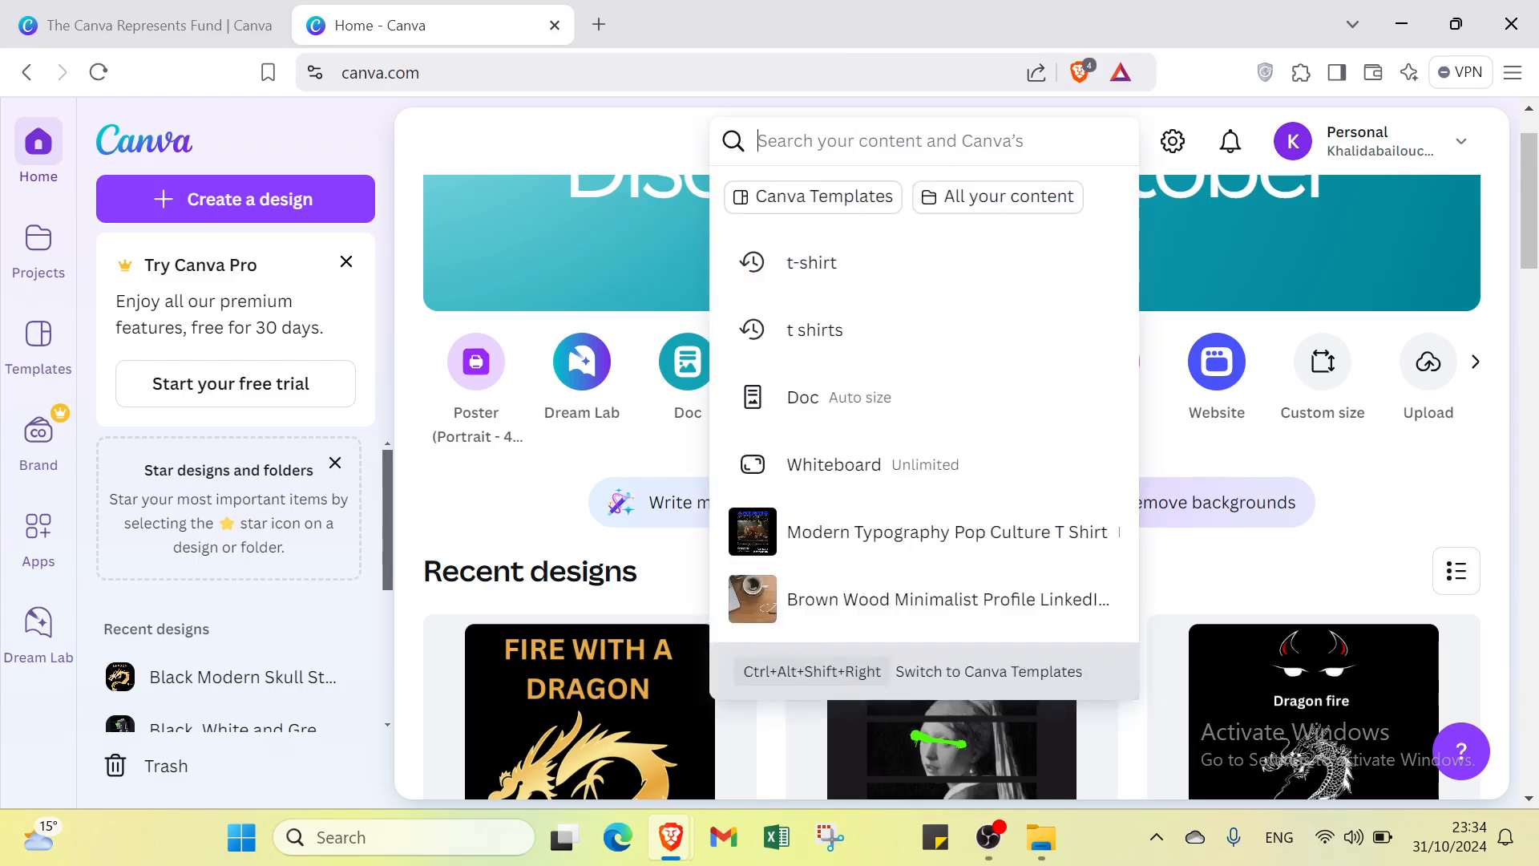
left_click(838, 267)
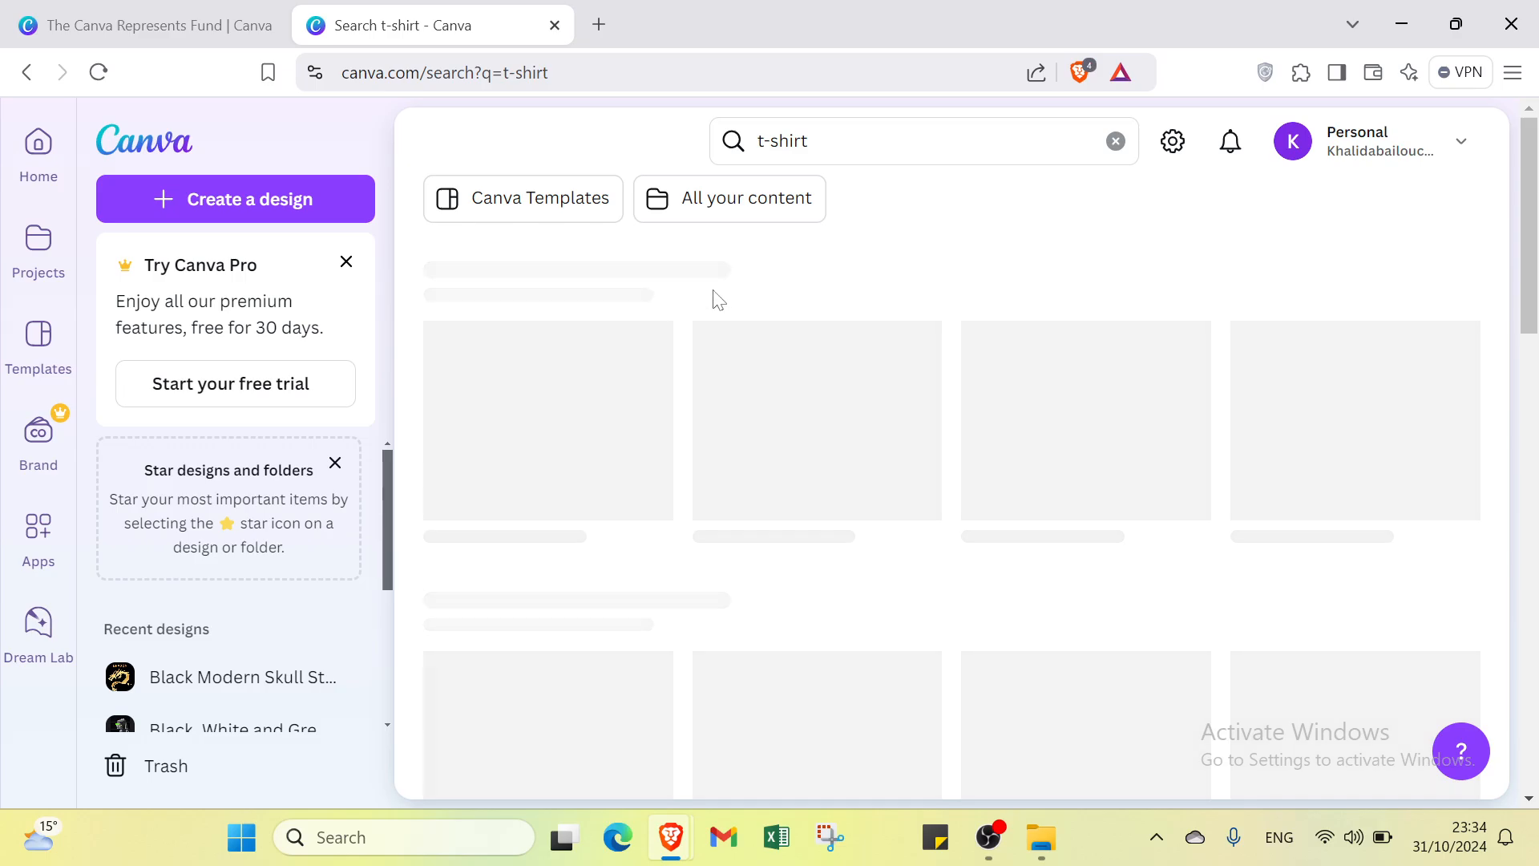
scroll(785, 407, "down", 1)
scroll(750, 412, "down", 2)
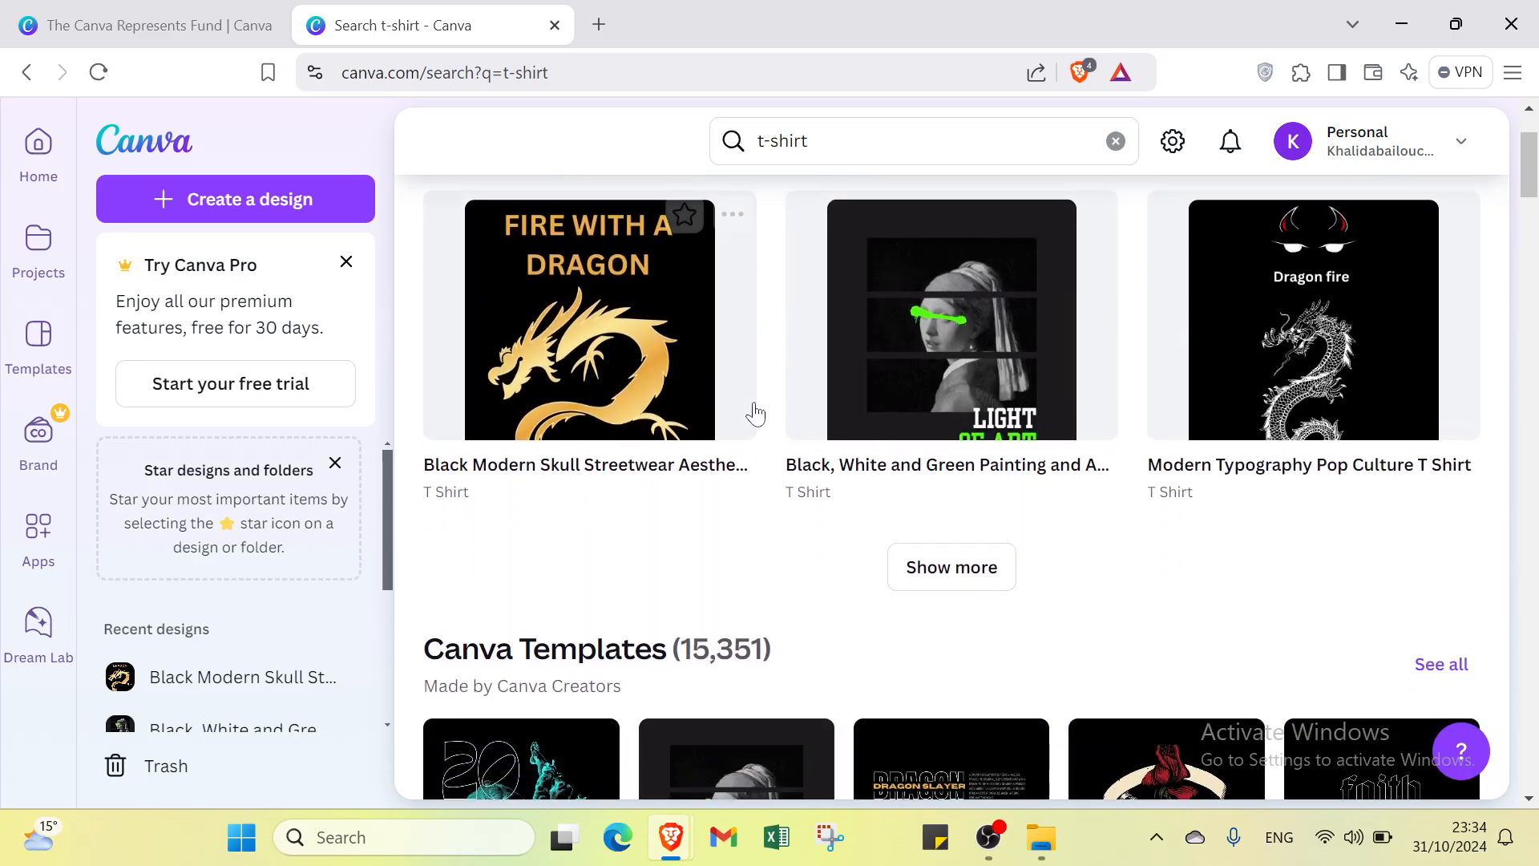
scroll(812, 440, "down", 5)
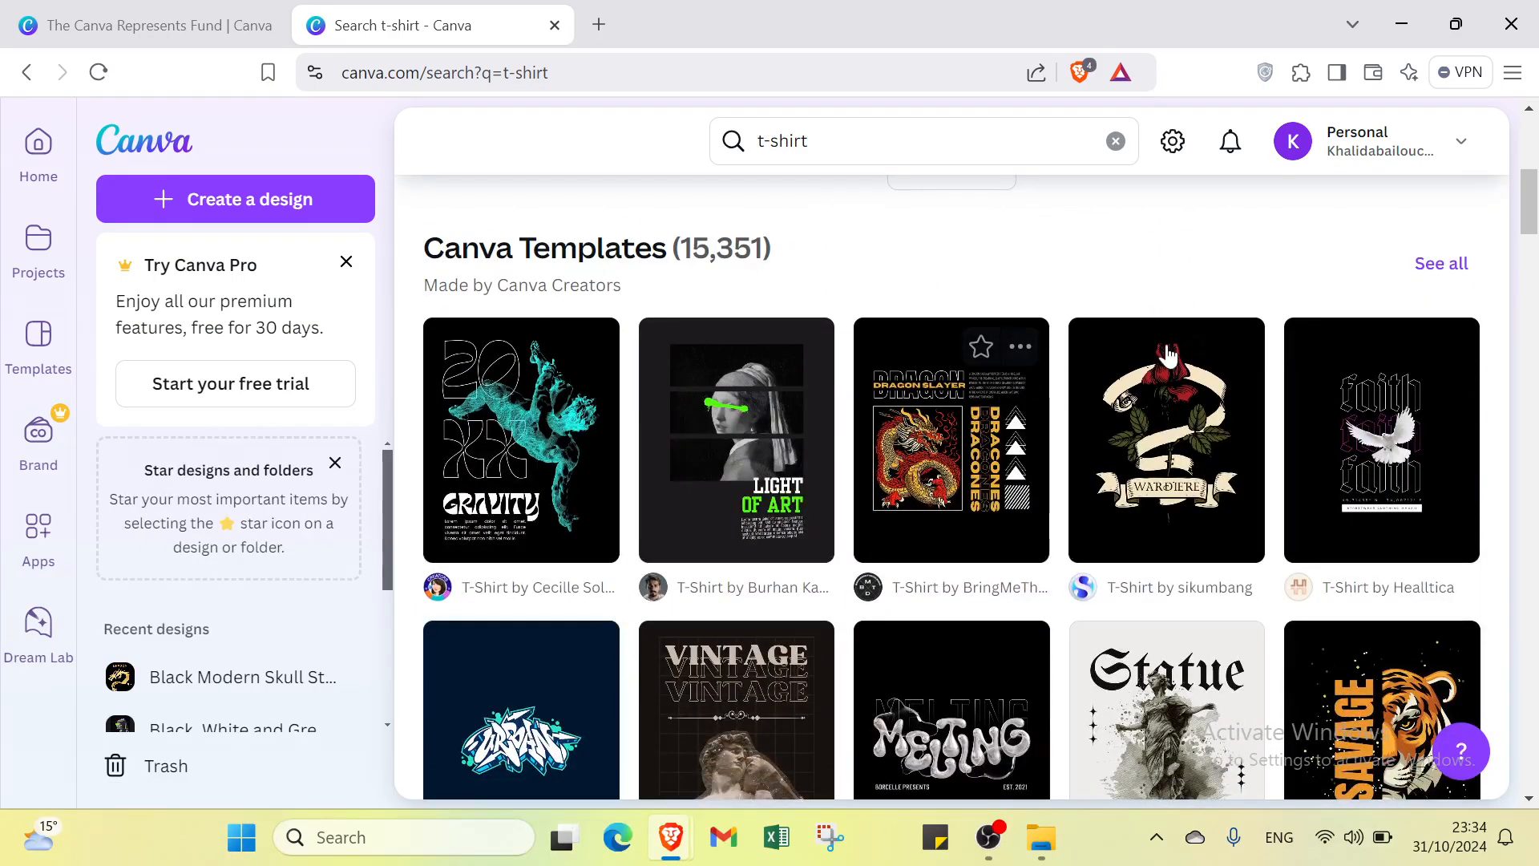
left_click(1441, 265)
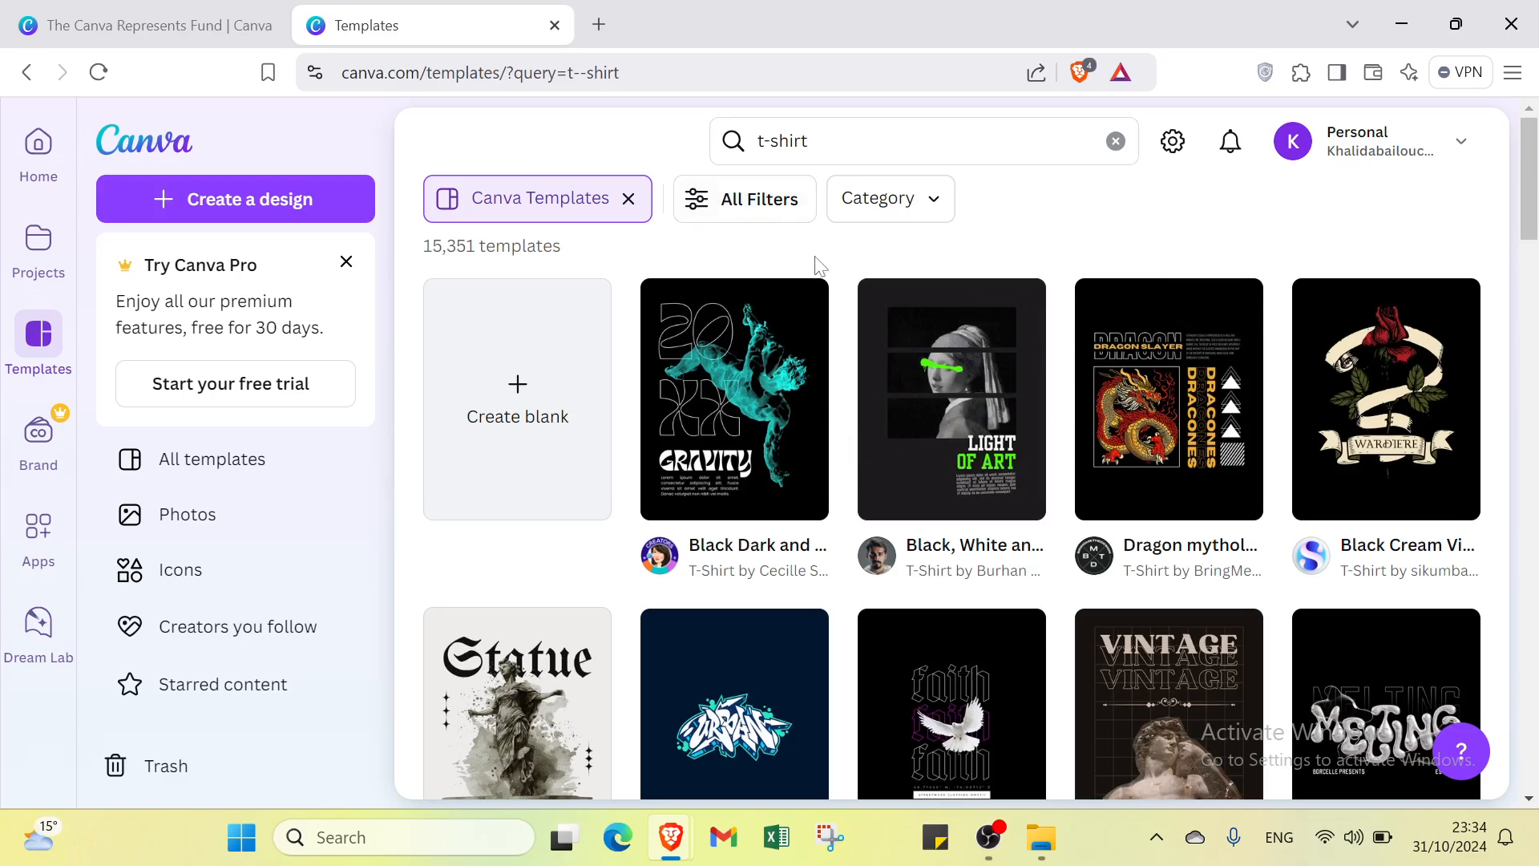
Step: Open all template filters and examine the Business, Social Media, Education and Video categories
left_click(759, 206)
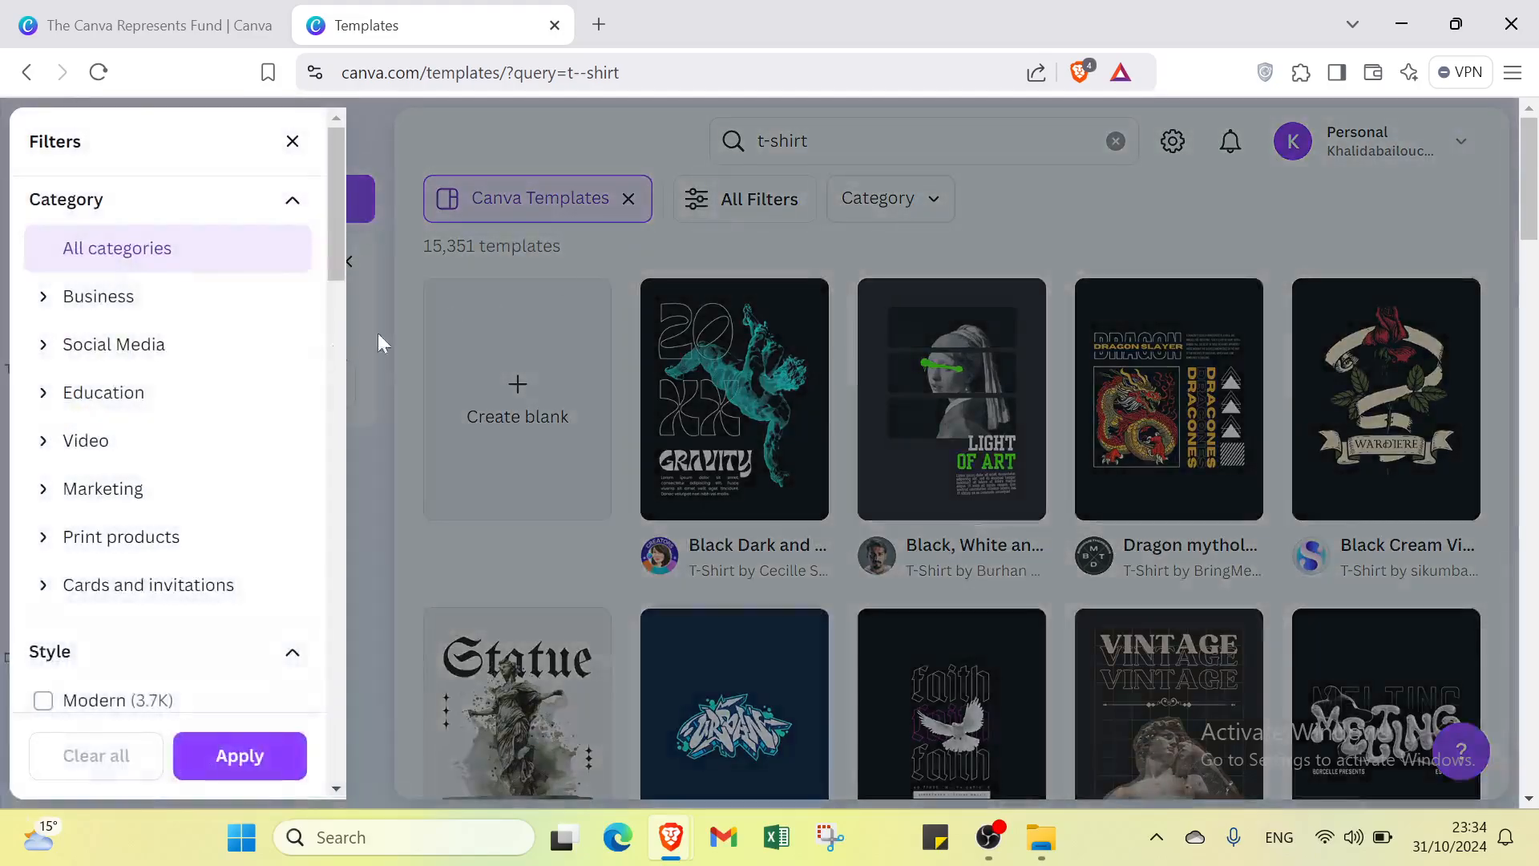
left_click(224, 316)
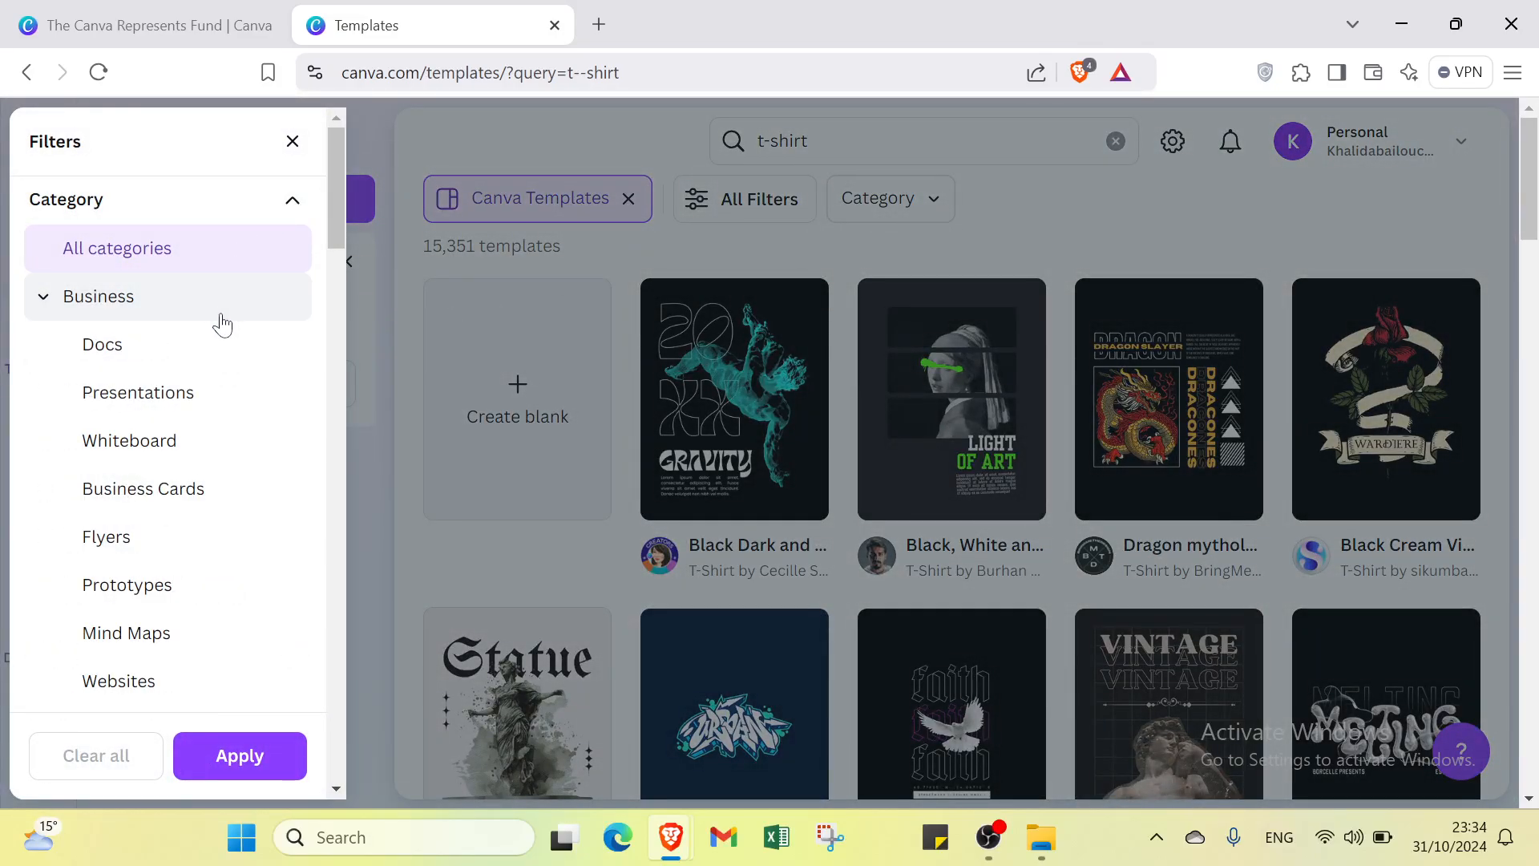
scroll(227, 380, "down", 1)
scroll(227, 381, "down", 8)
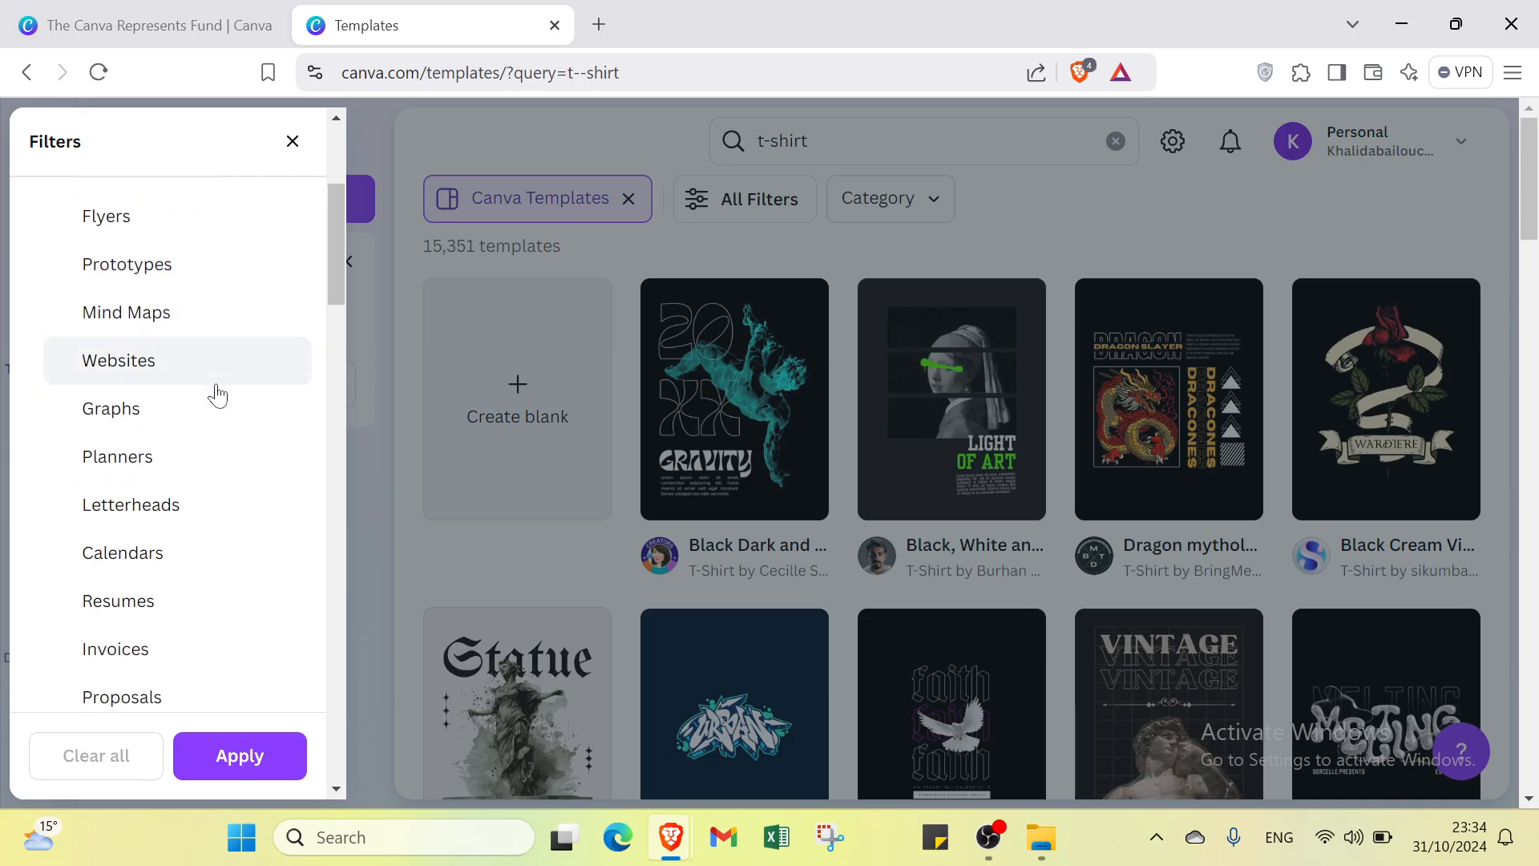
left_click(163, 478)
scroll(161, 481, "down", 8)
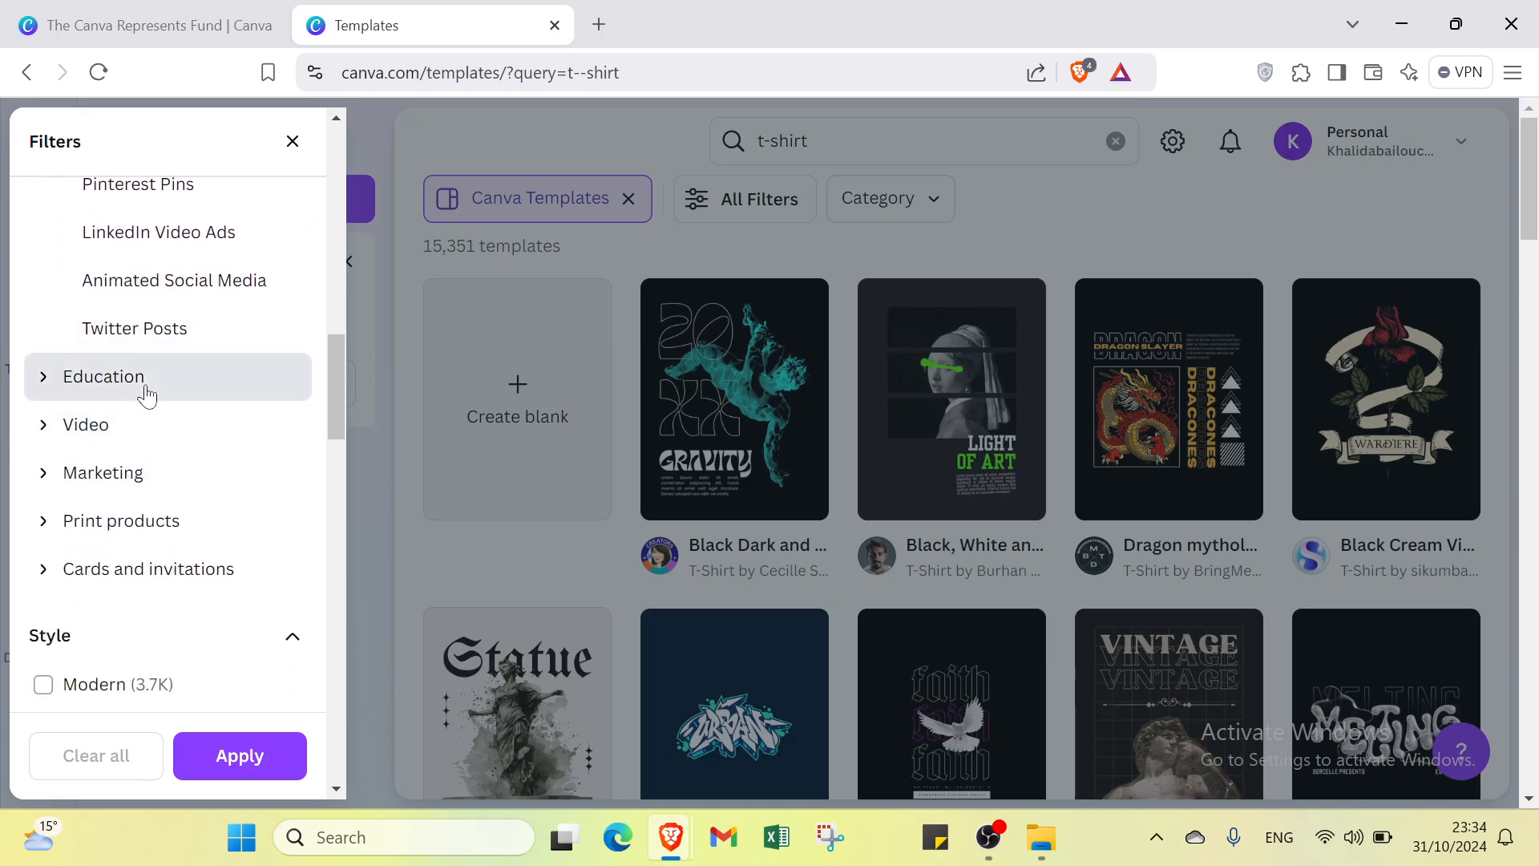
left_click(145, 389)
scroll(141, 401, "down", 5)
left_click(152, 263)
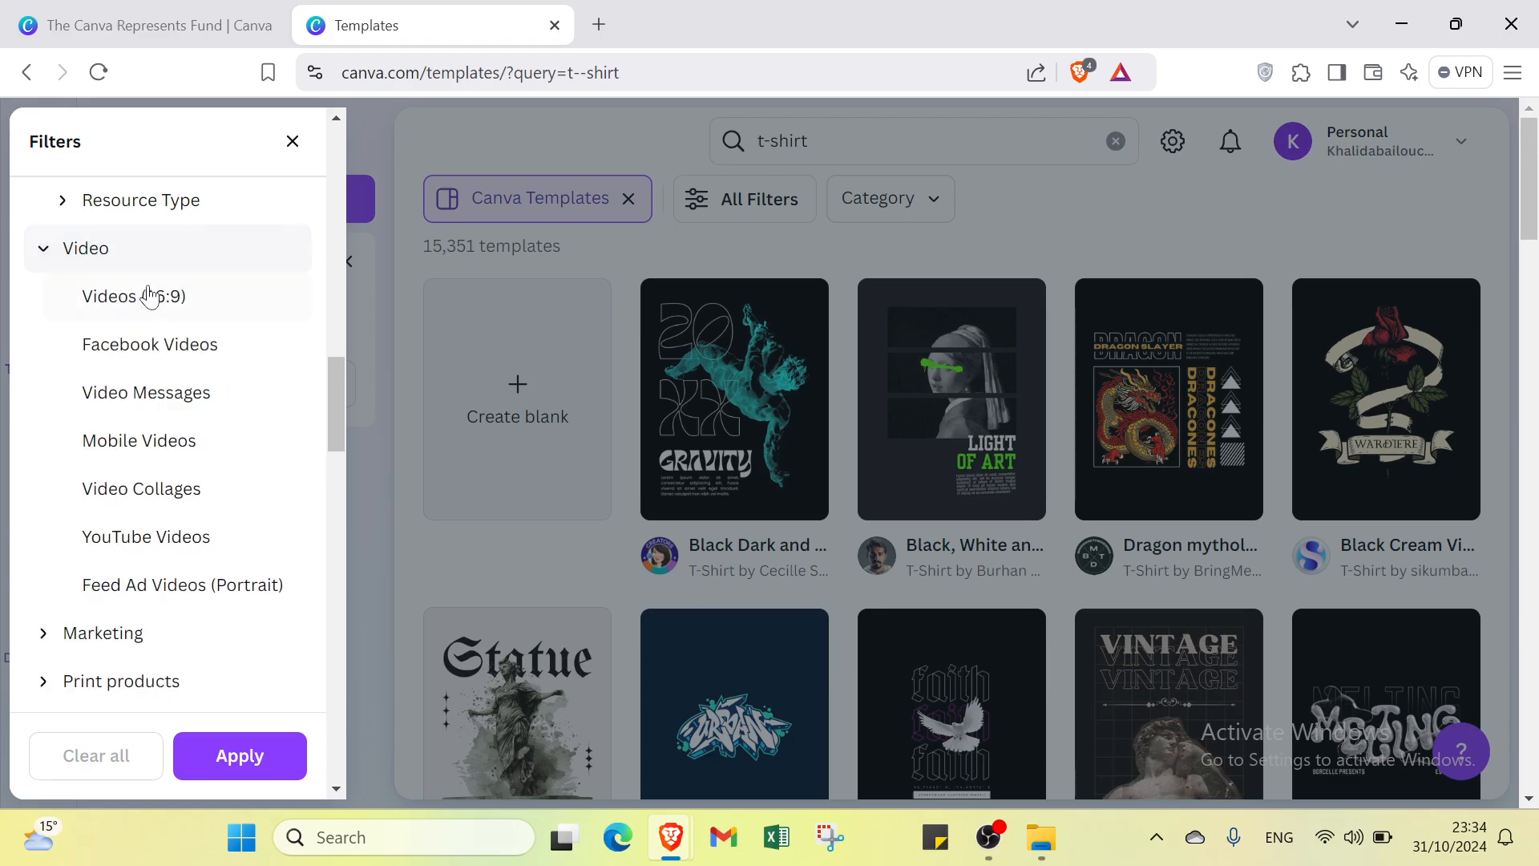
scroll(131, 344, "down", 3)
Step: Filter the t-shirt templates by Modern style, Free price and black color, and apply the filters
scroll(130, 434, "down", 2)
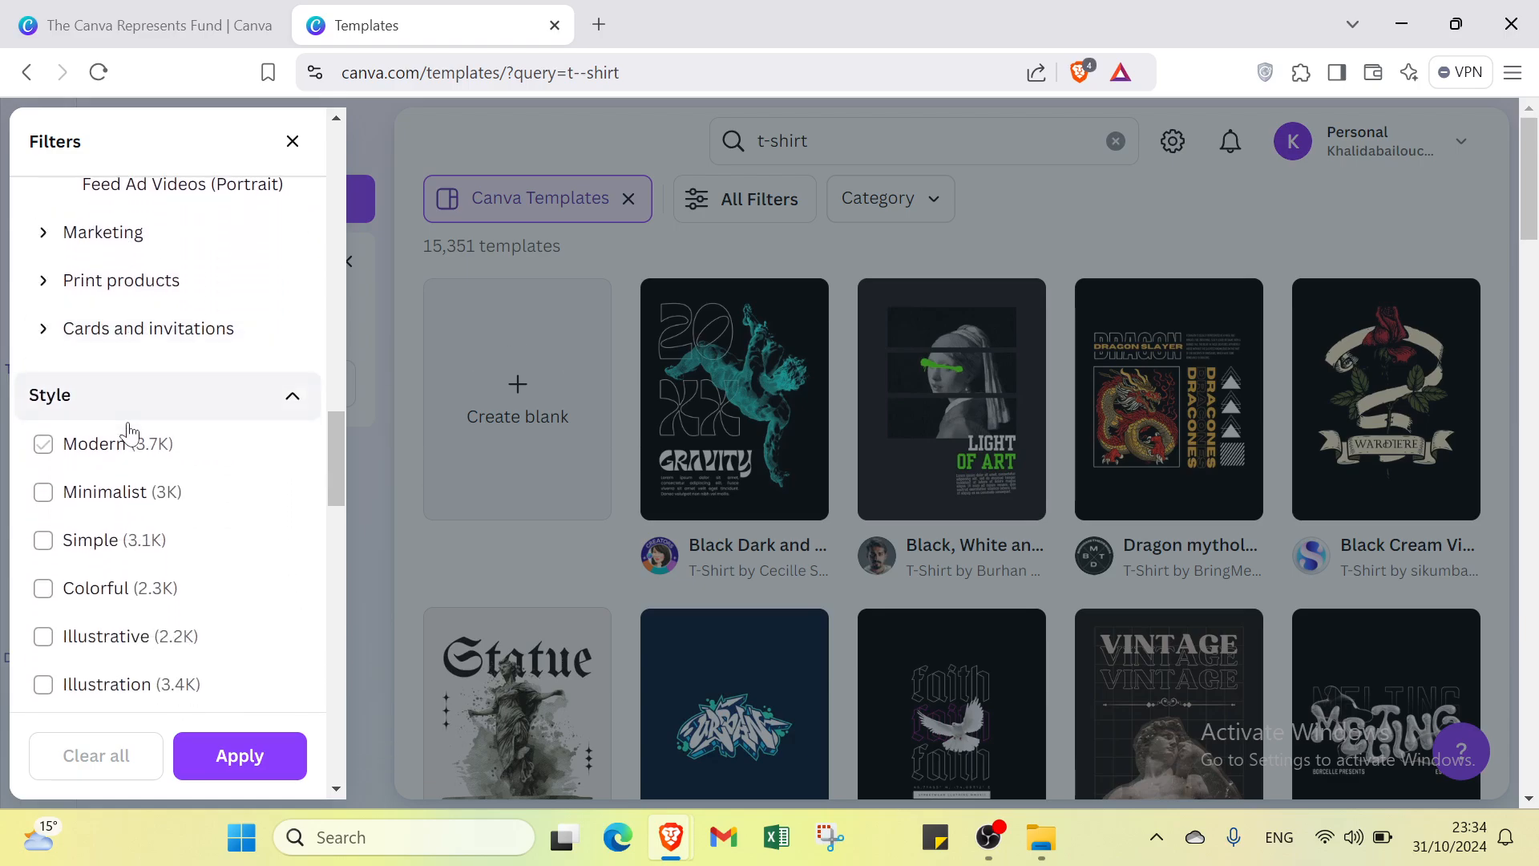
scroll(144, 398, "down", 1)
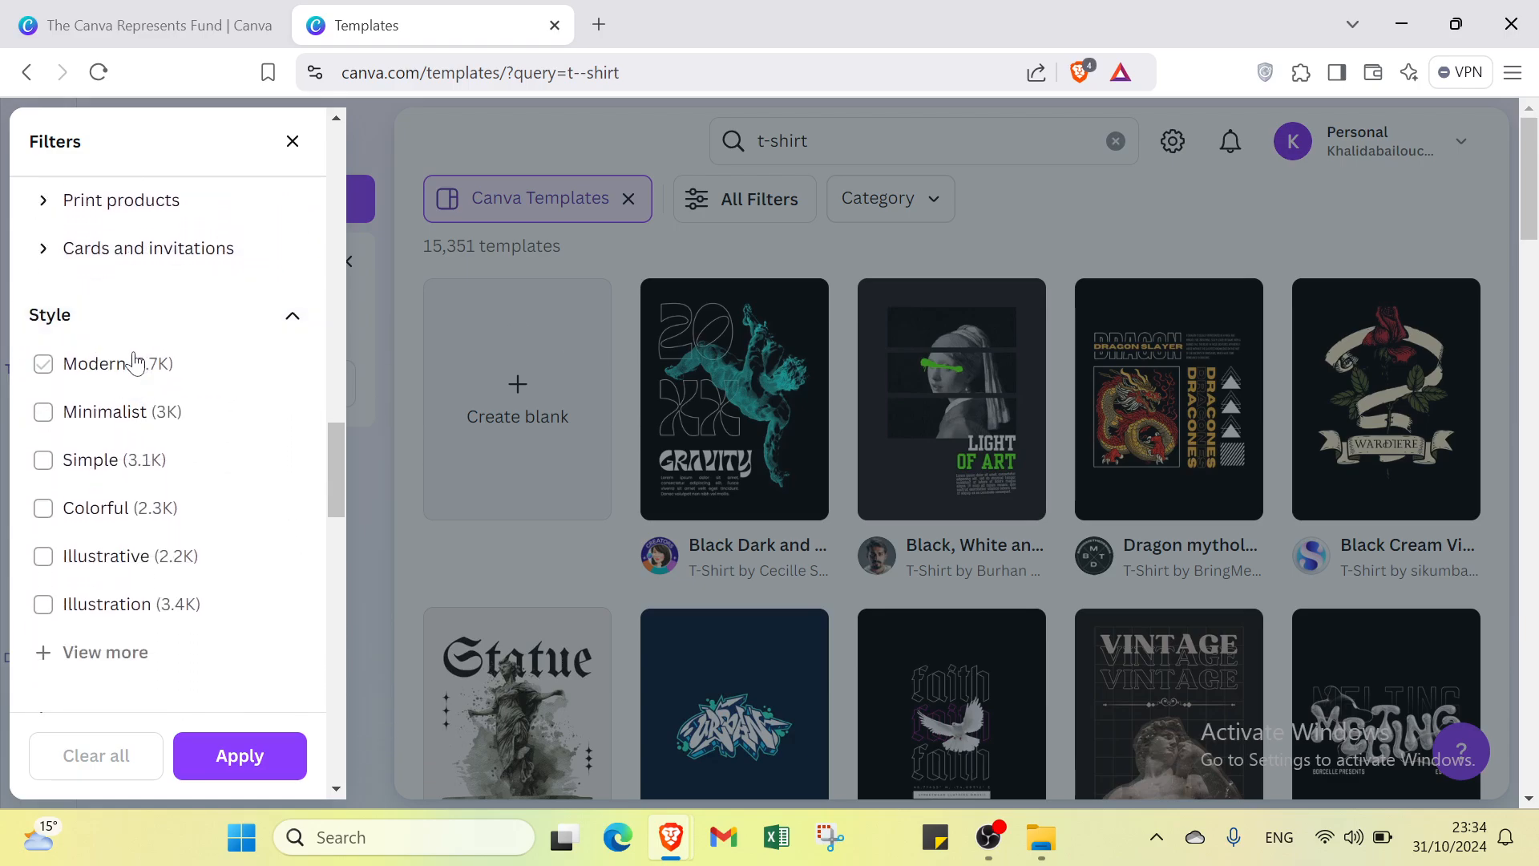
left_click(151, 361)
scroll(136, 357, "down", 3)
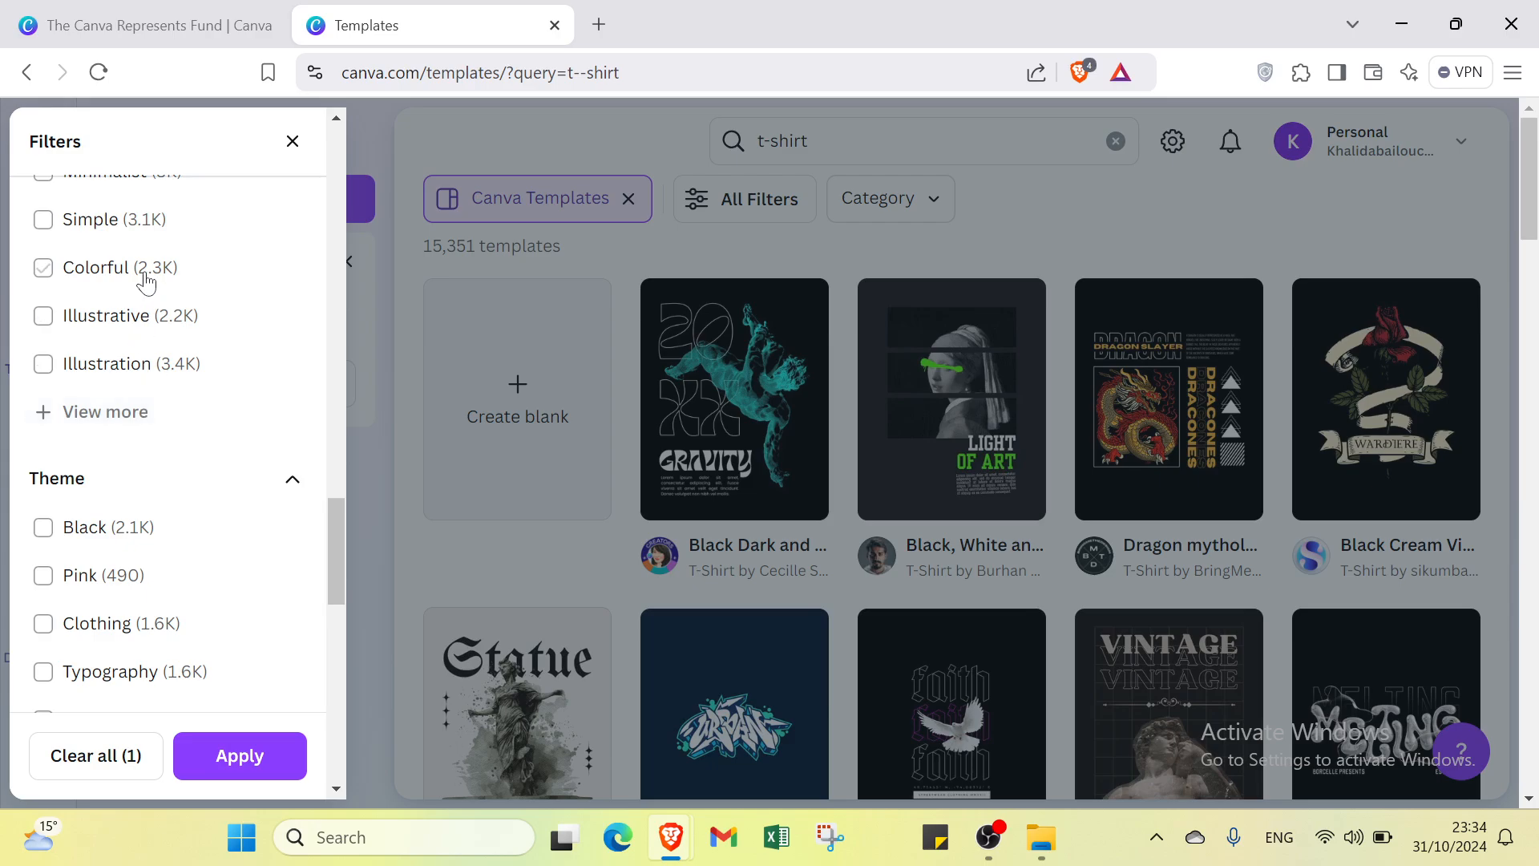
scroll(132, 337, "down", 2)
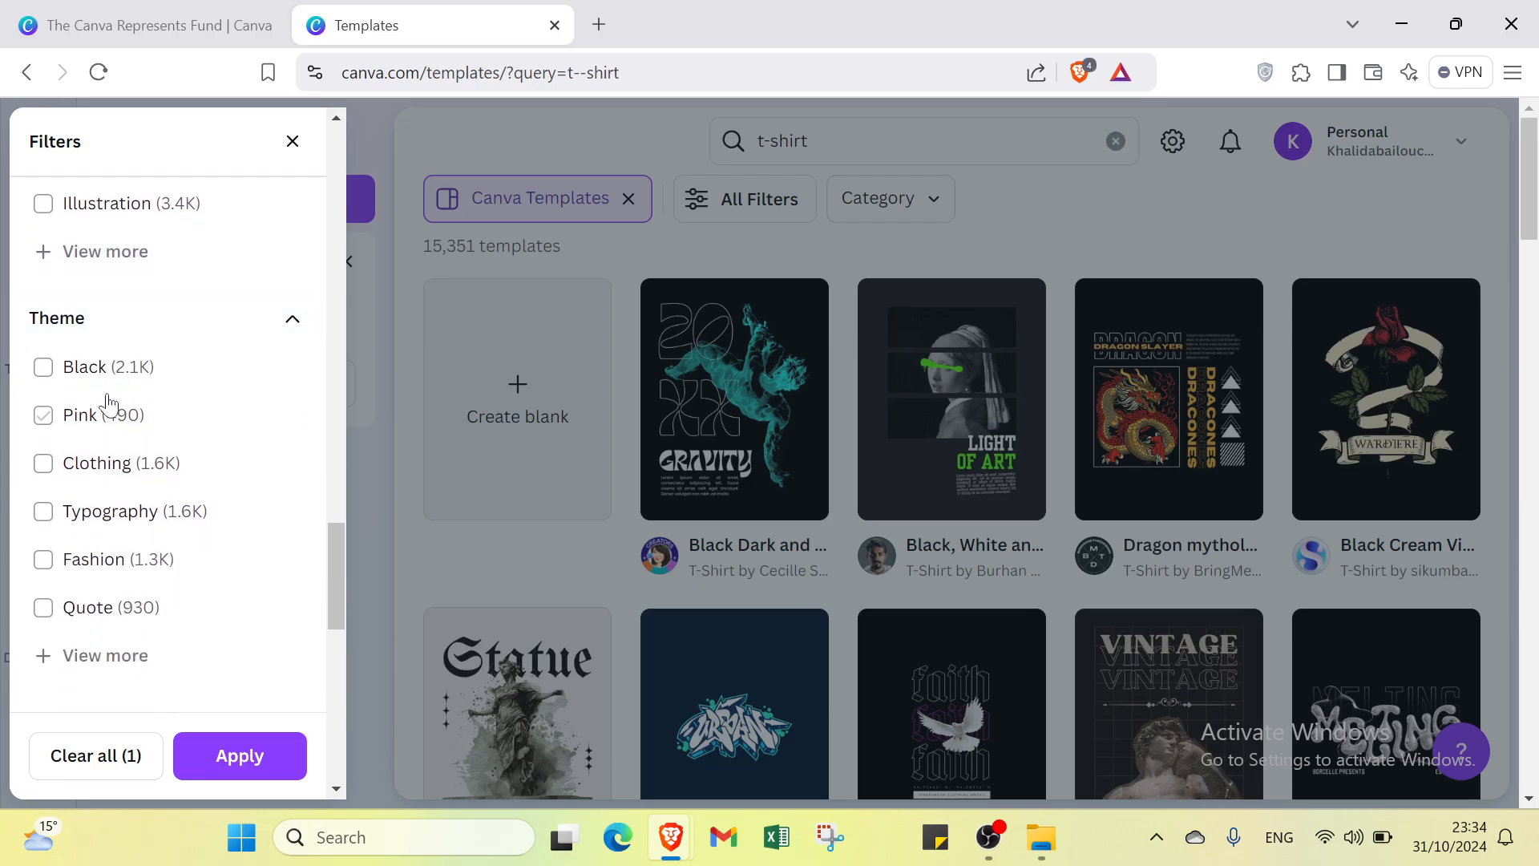
scroll(108, 385, "down", 6)
scroll(89, 393, "down", 5)
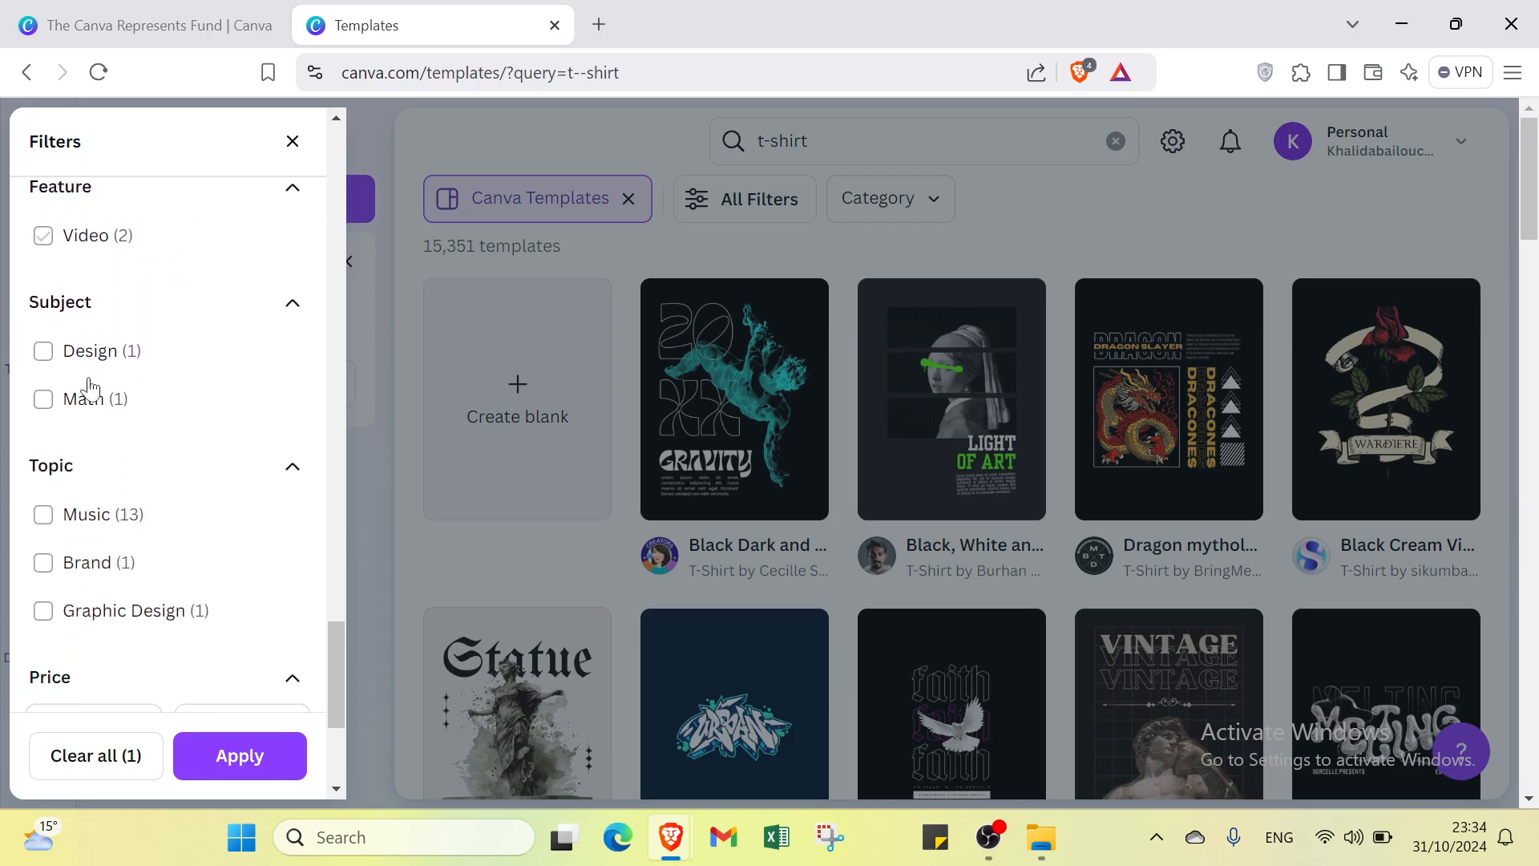
left_click(76, 476)
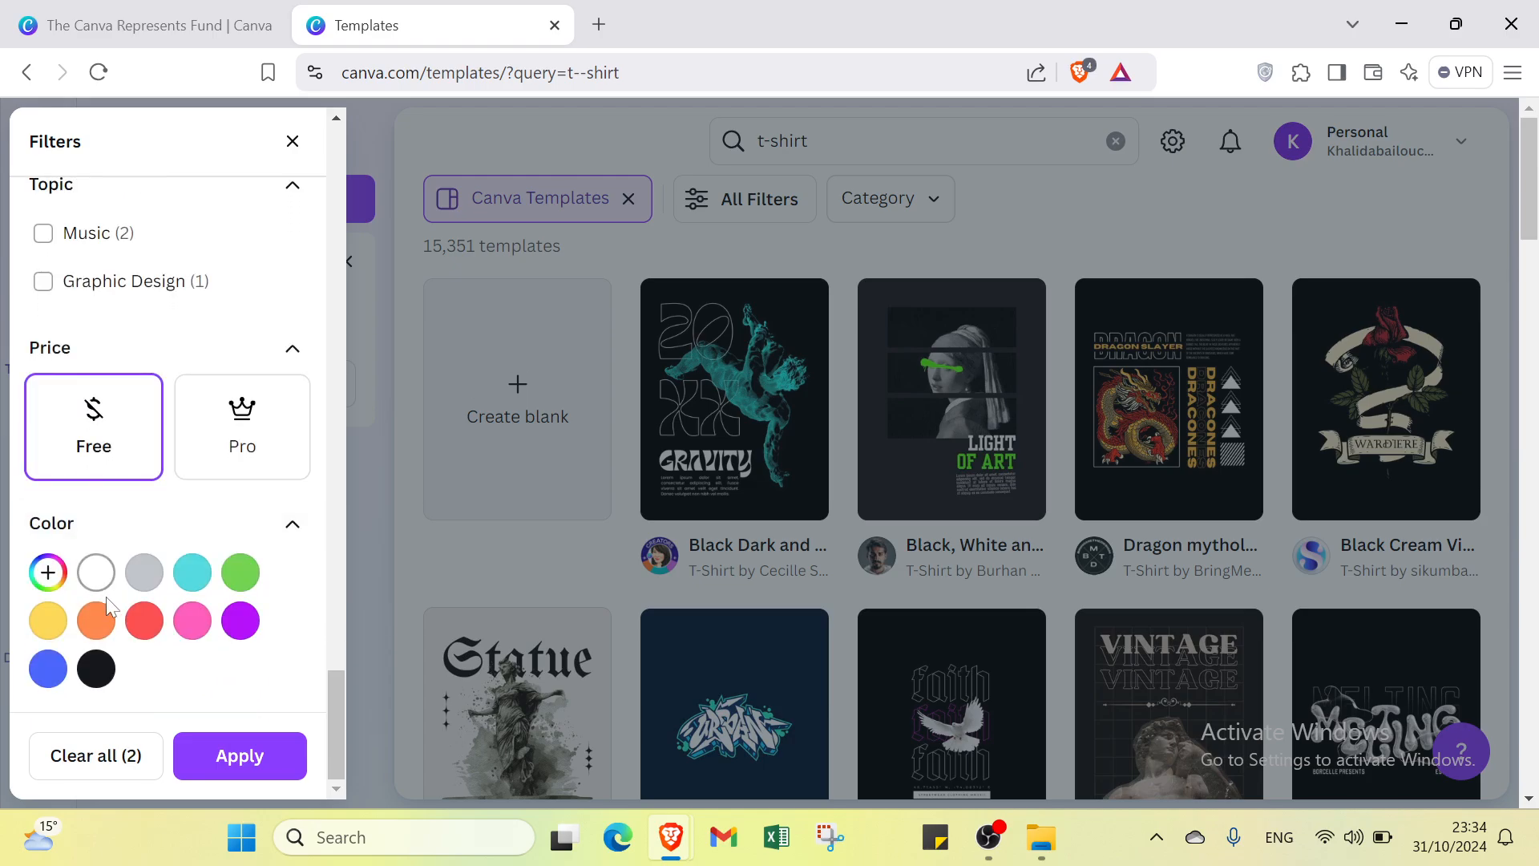
left_click(96, 668)
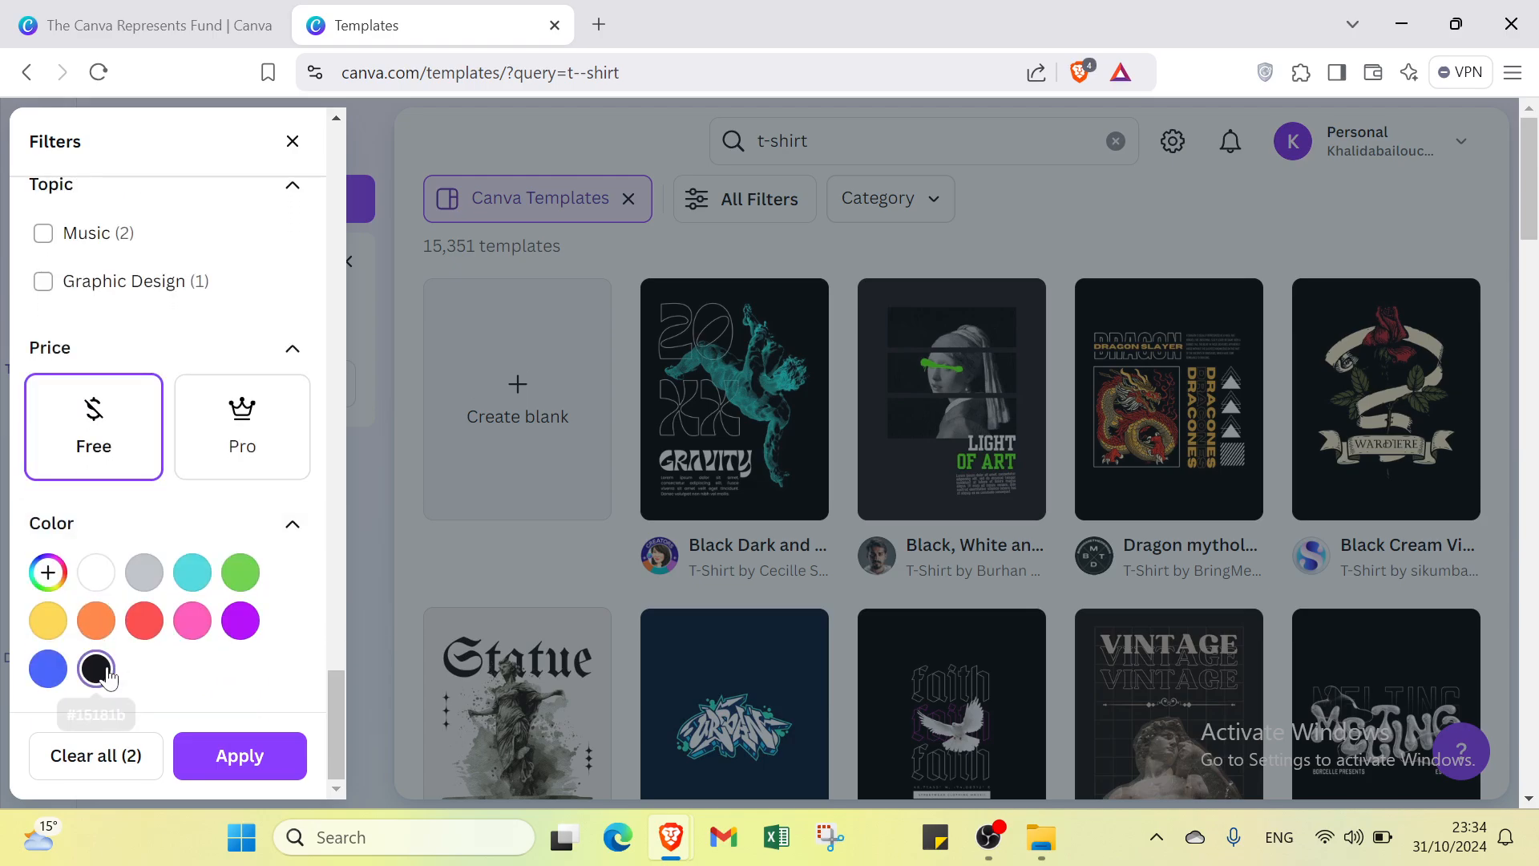
left_click(235, 760)
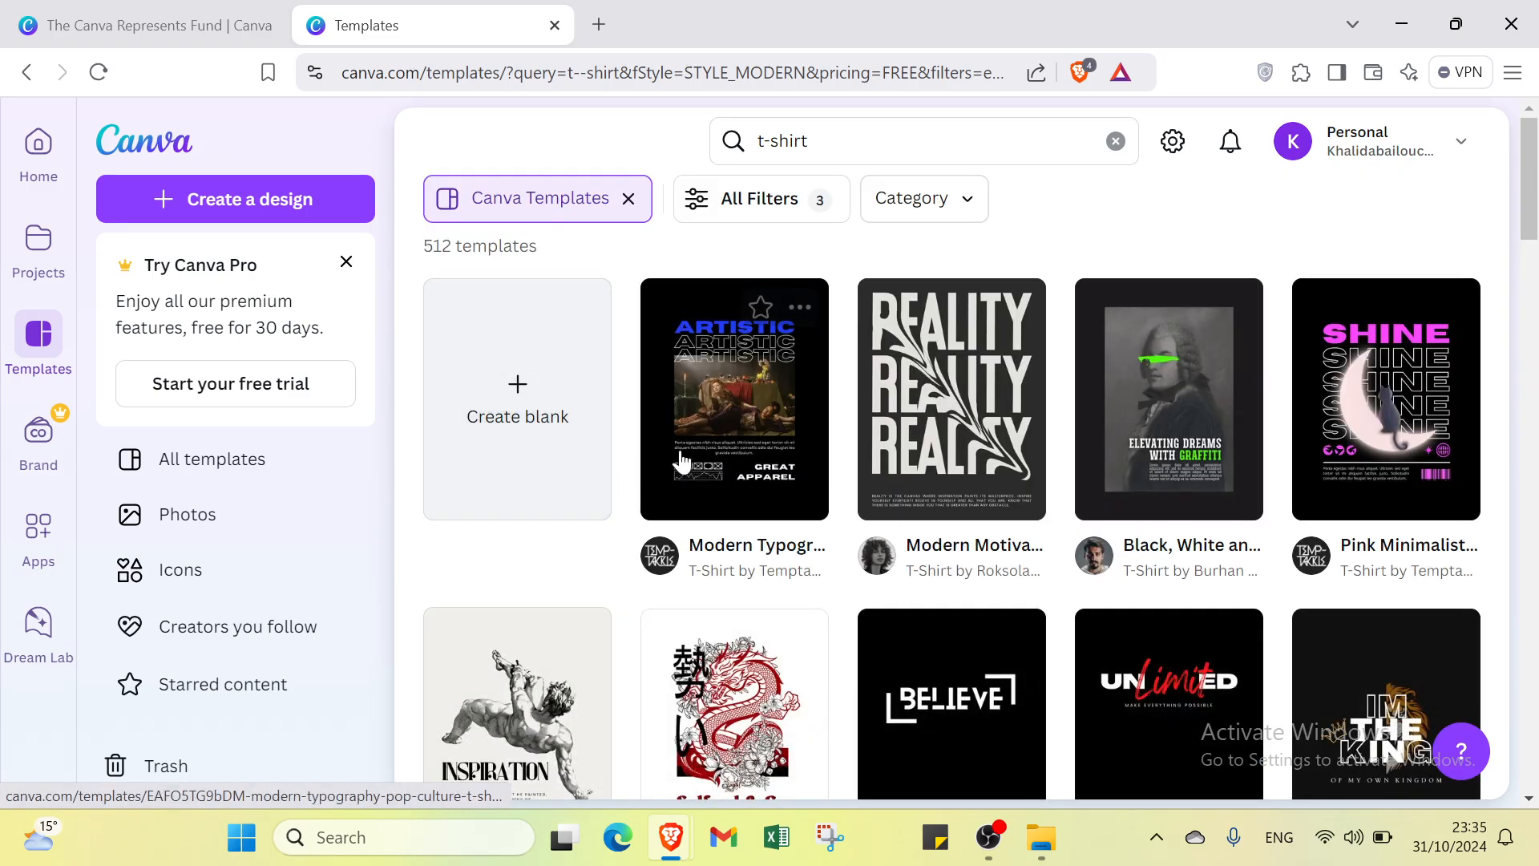
Step: Open the "Modern Typography Pop Culture T Shirt" template for customizing in the editor
left_click(702, 443)
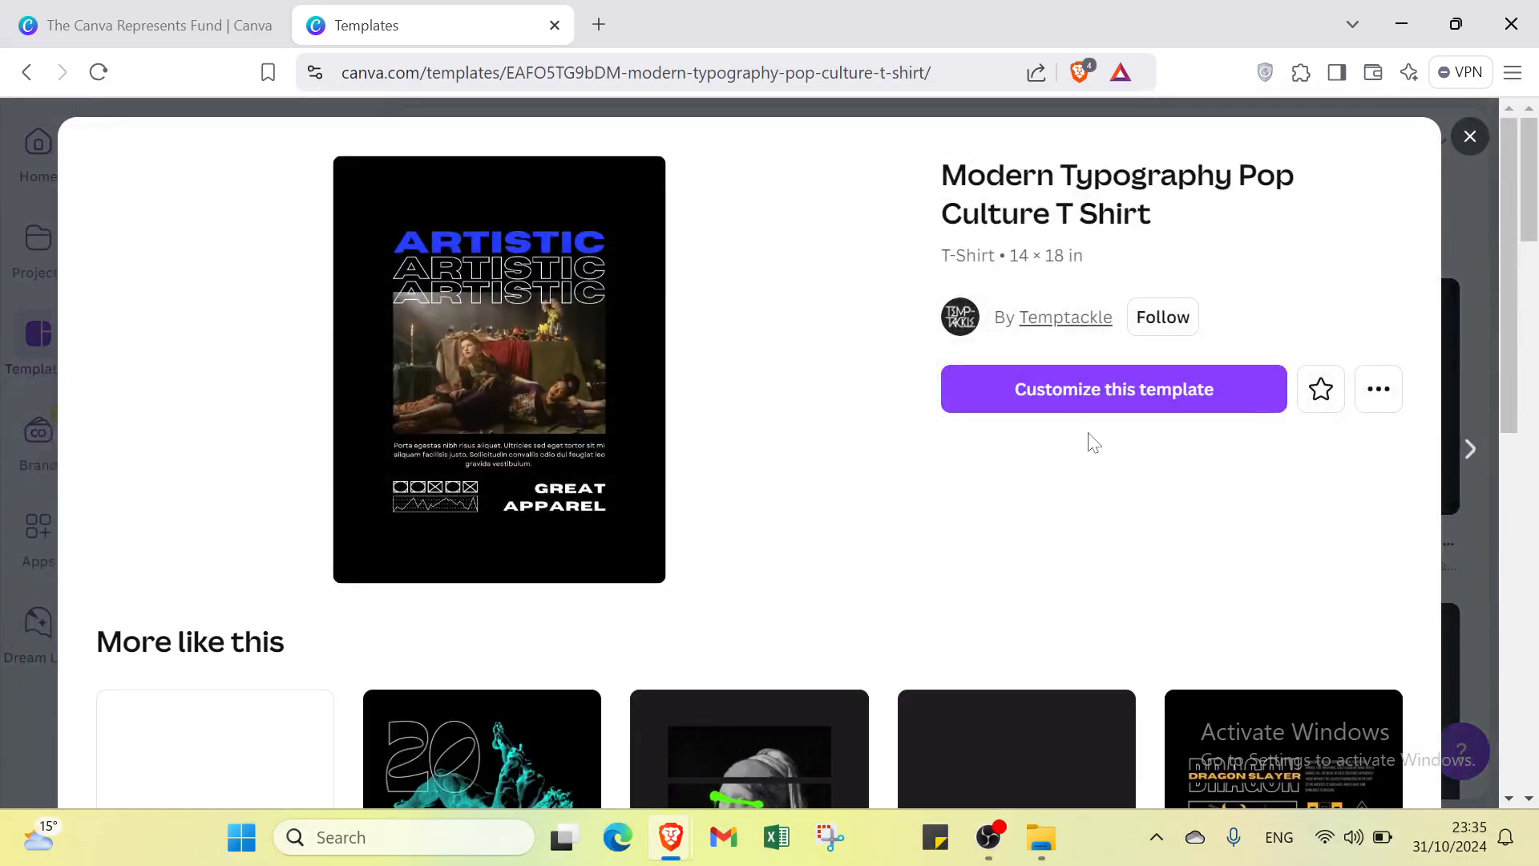
left_click(1210, 388)
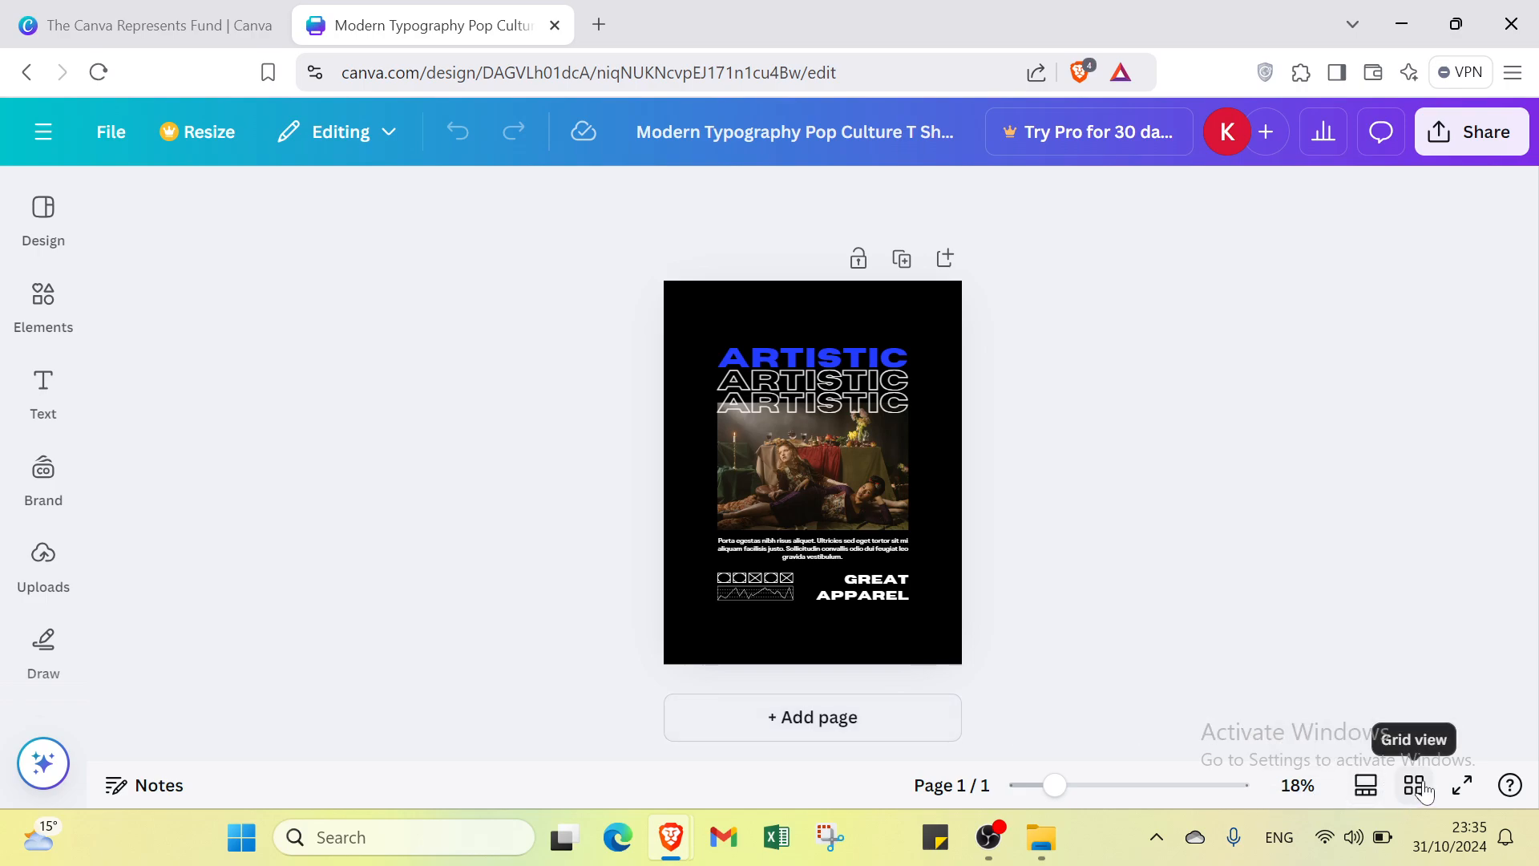
Step: View the help assistant chat in the editor and close it again
left_click(1511, 787)
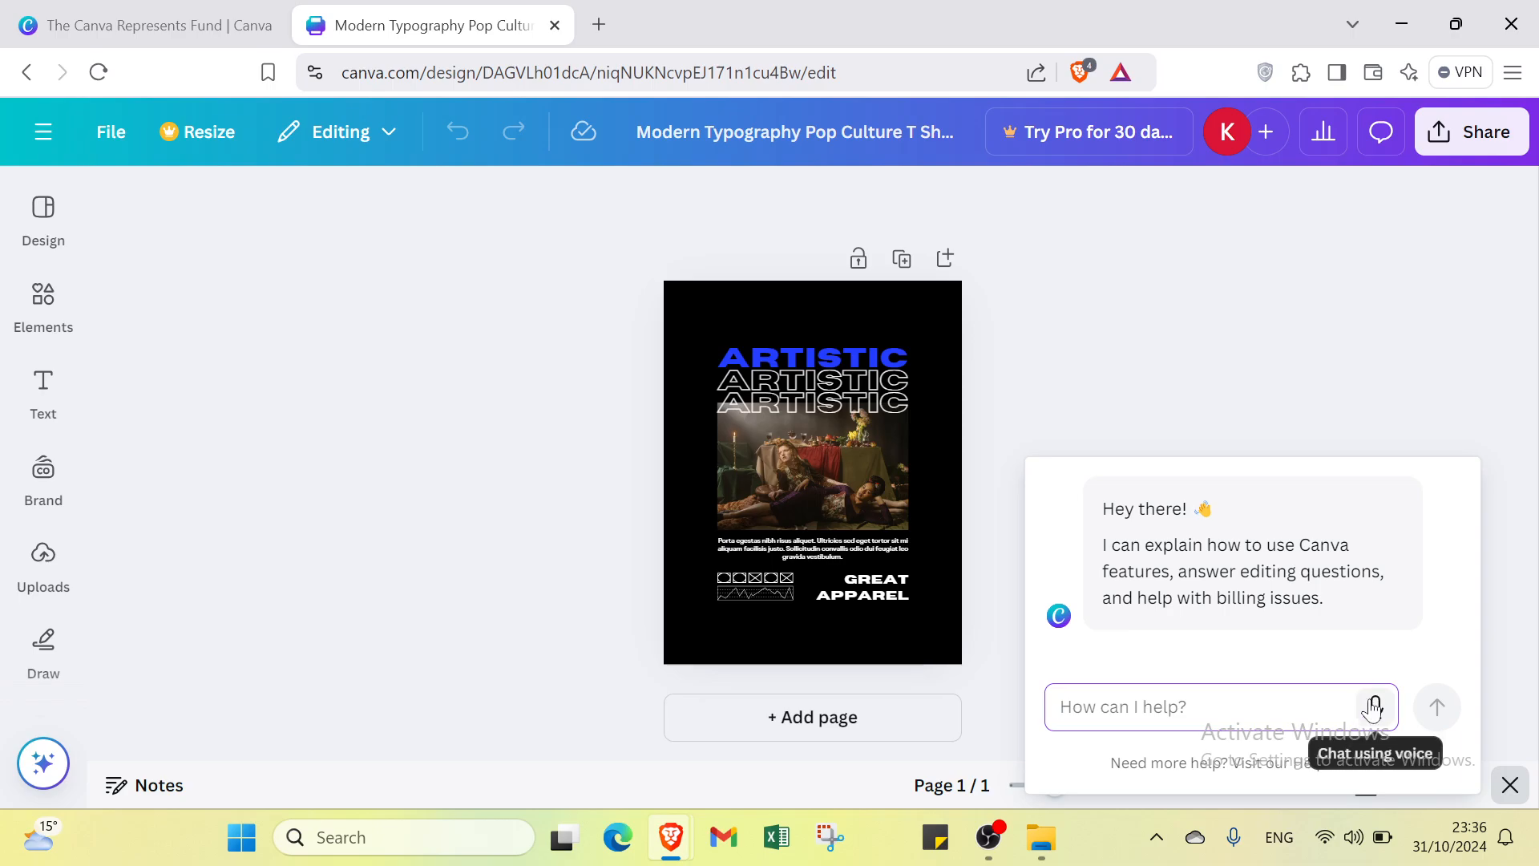
left_click(1288, 410)
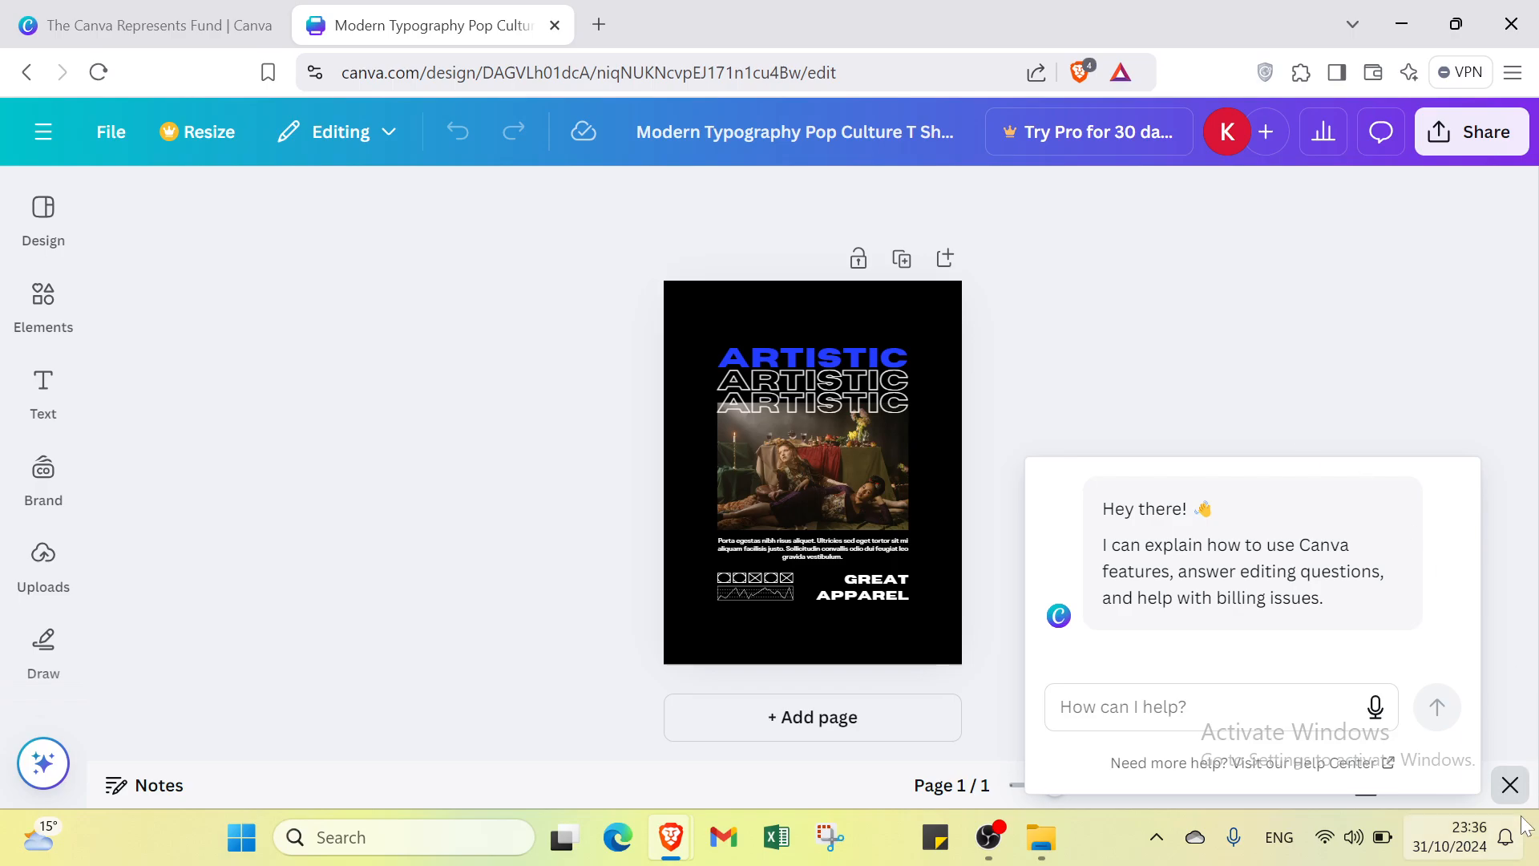
left_click(1510, 786)
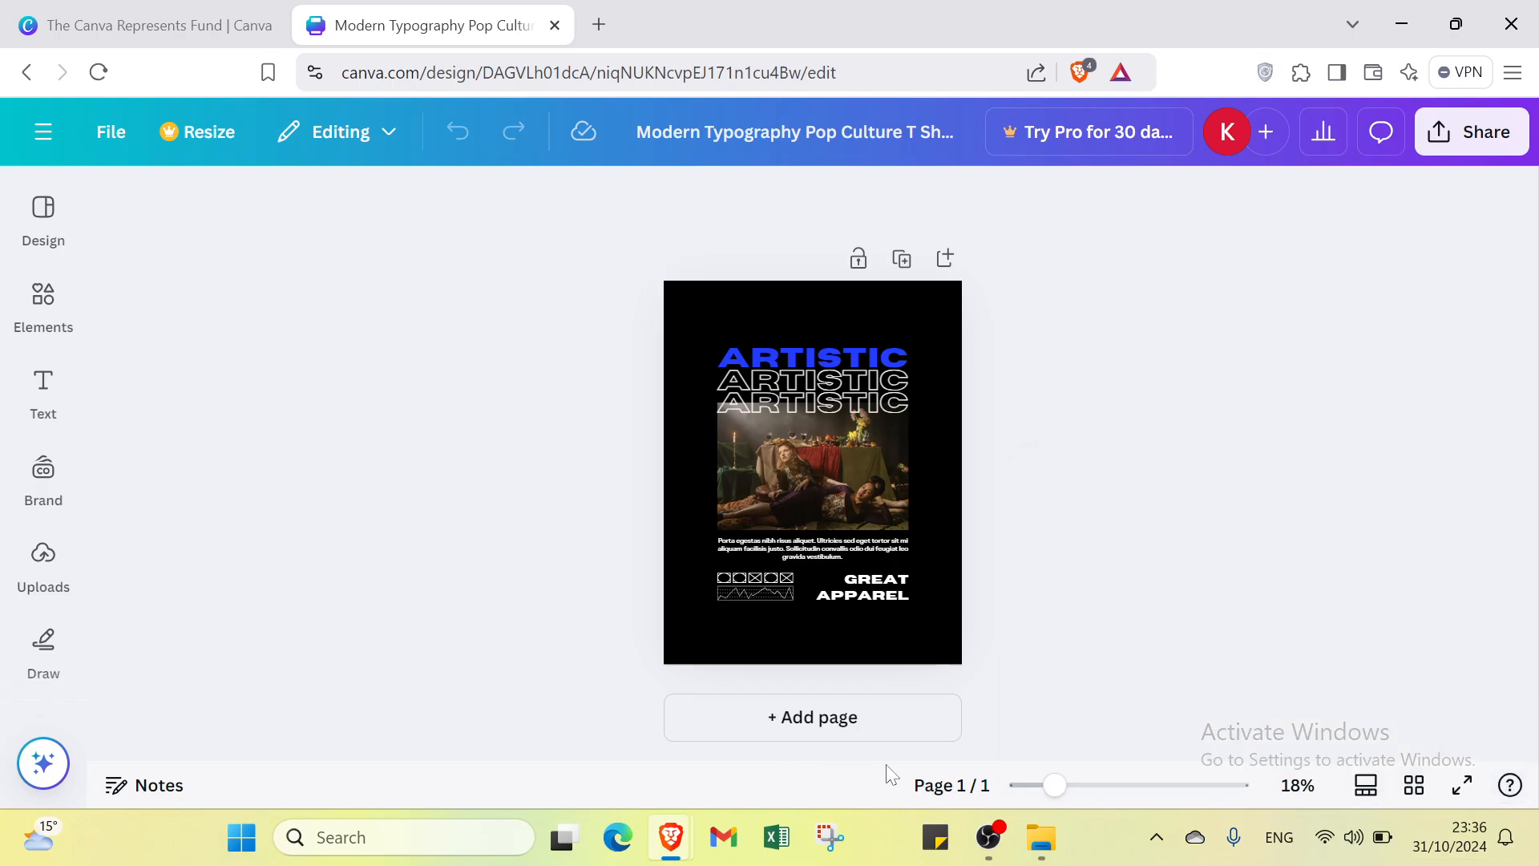
Step: Examine the current page's comments and the new comment box, and close them without posting anything
left_click(1123, 785)
left_click(1056, 786)
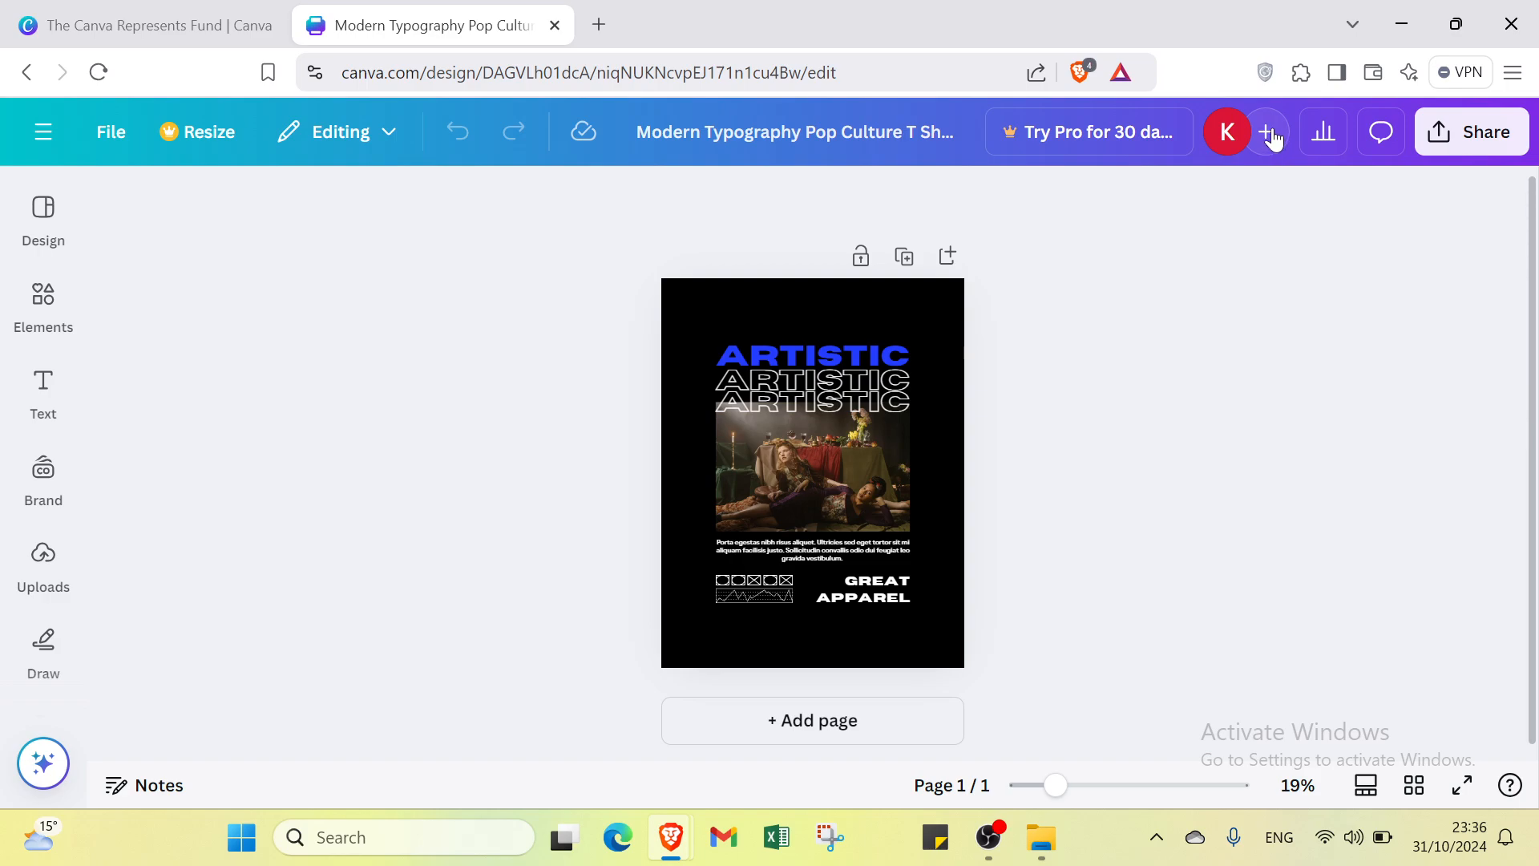
left_click(1375, 134)
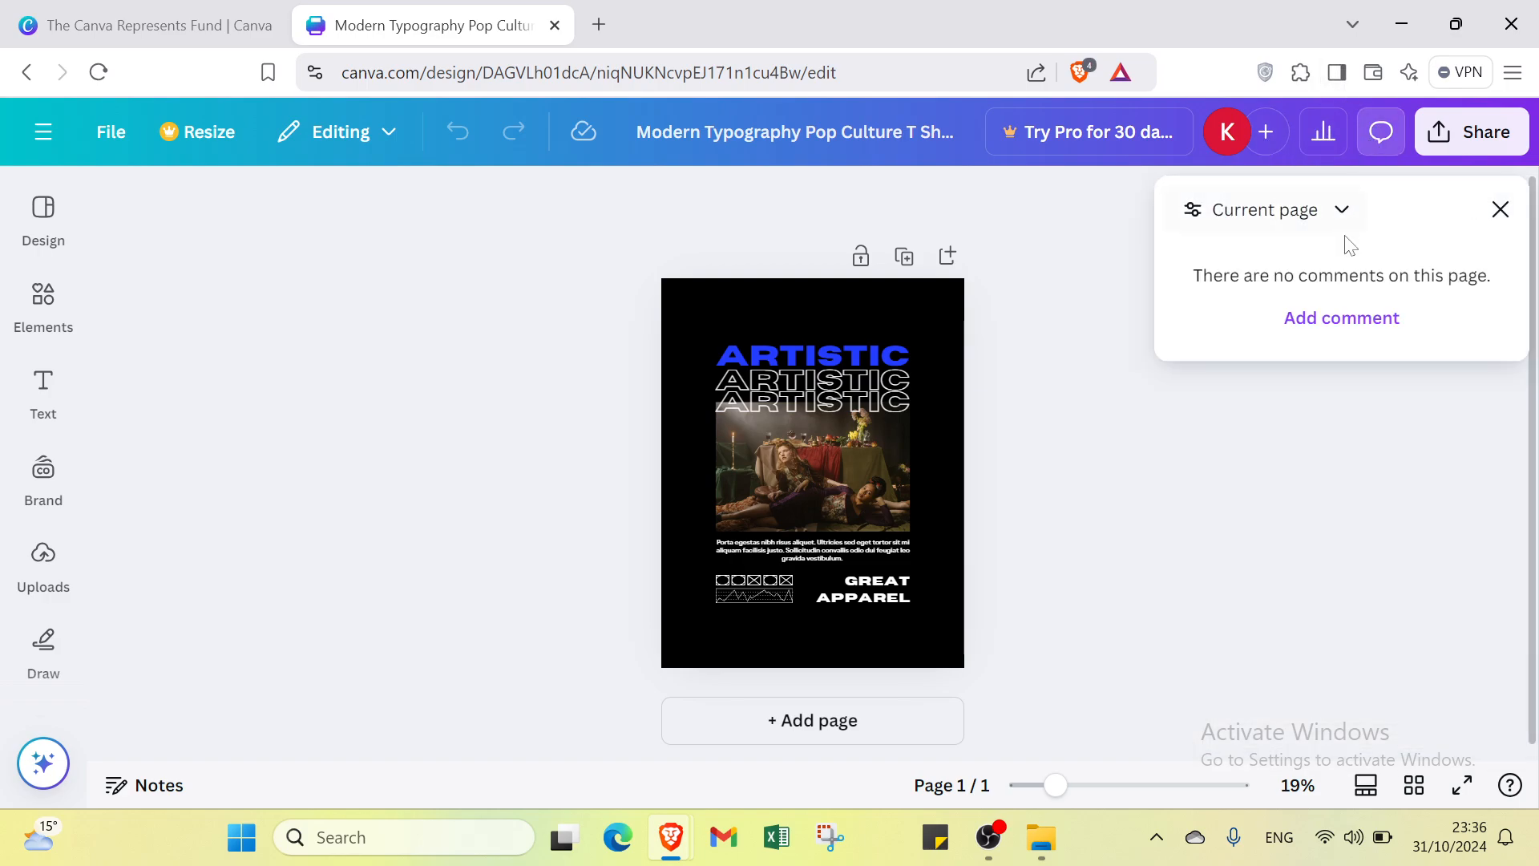
left_click(1329, 316)
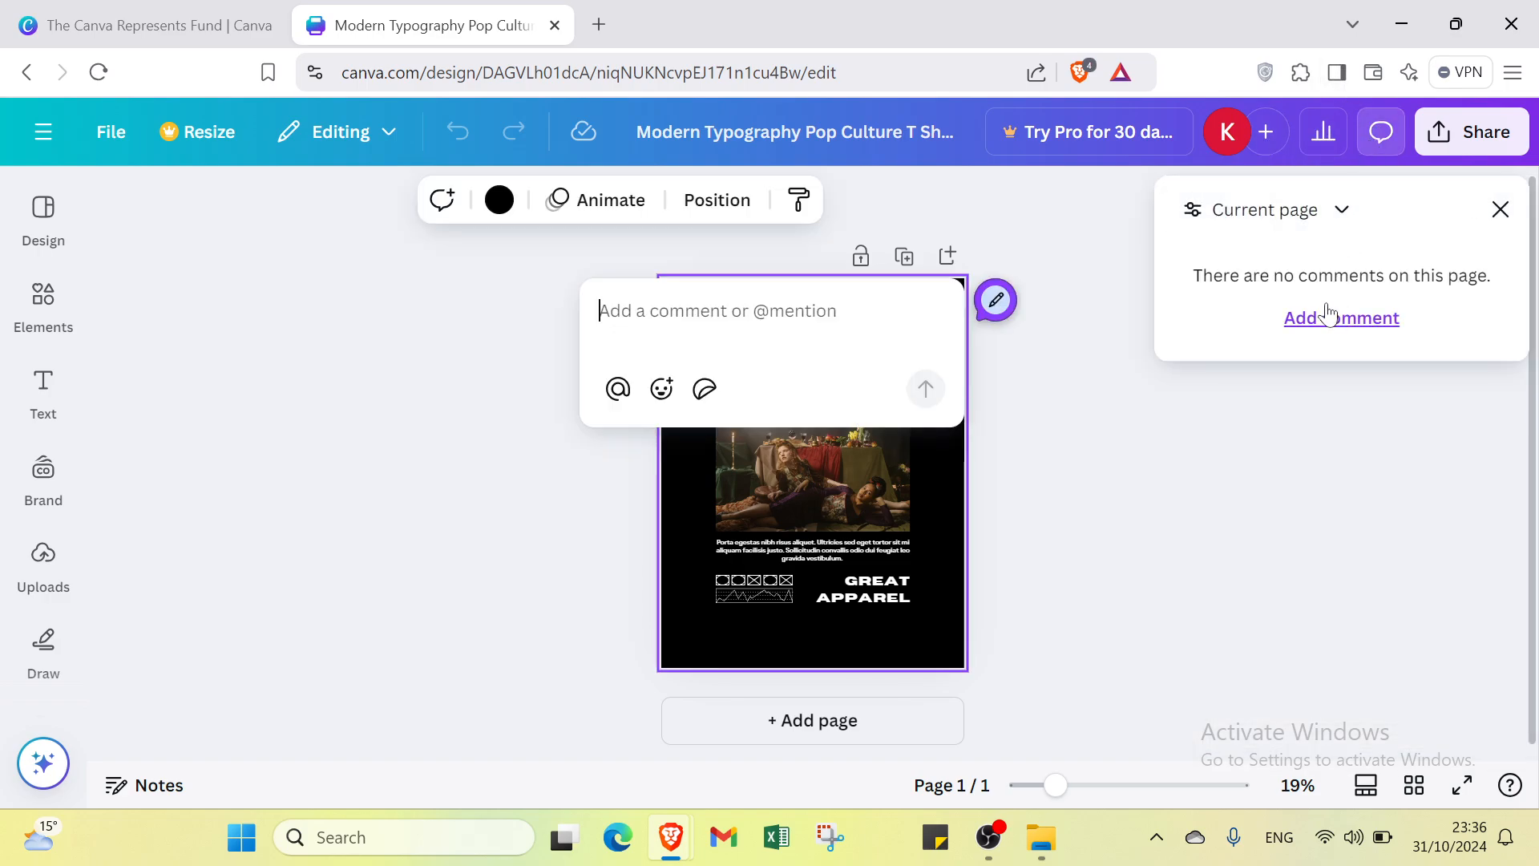
left_click(1012, 349)
left_click(1500, 209)
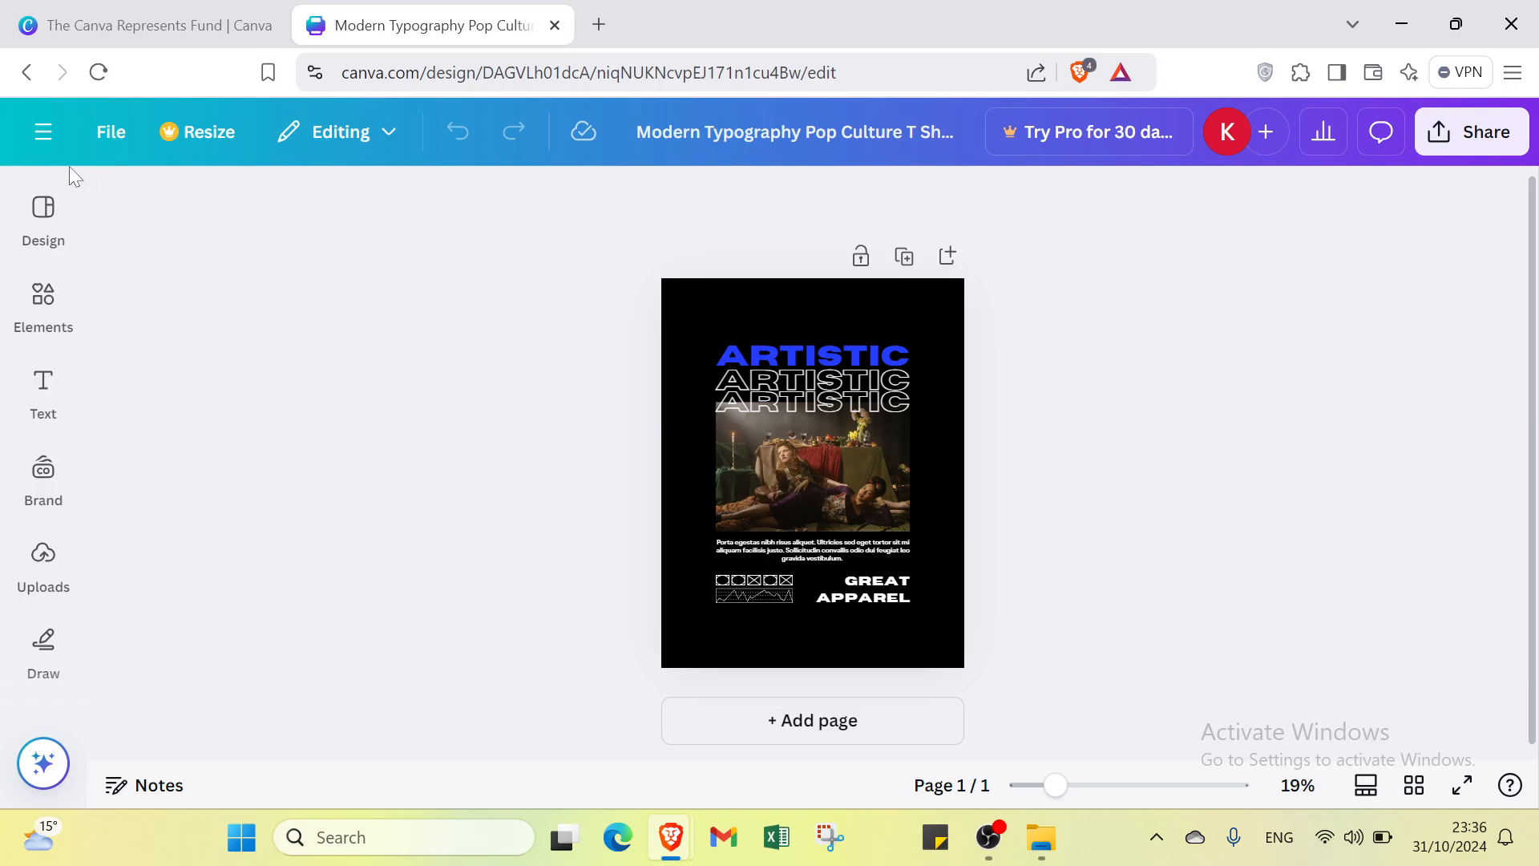
Step: Replace the design with the recently used "Black Modern Skull Streetwear Aesthetic T-Shirt" template and apply its color palette to the page
left_click(29, 212)
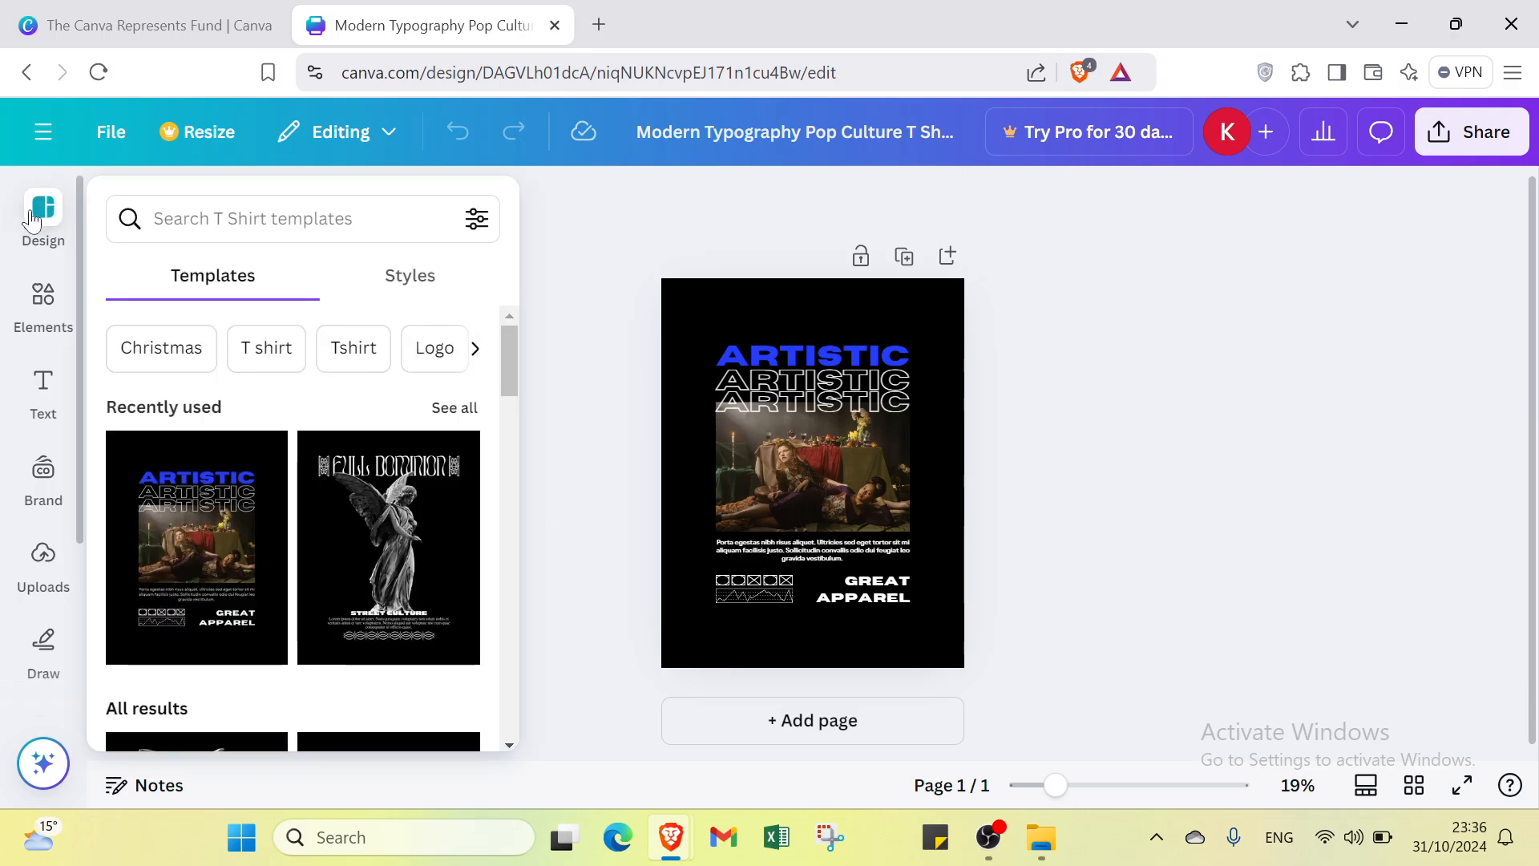
left_click(353, 596)
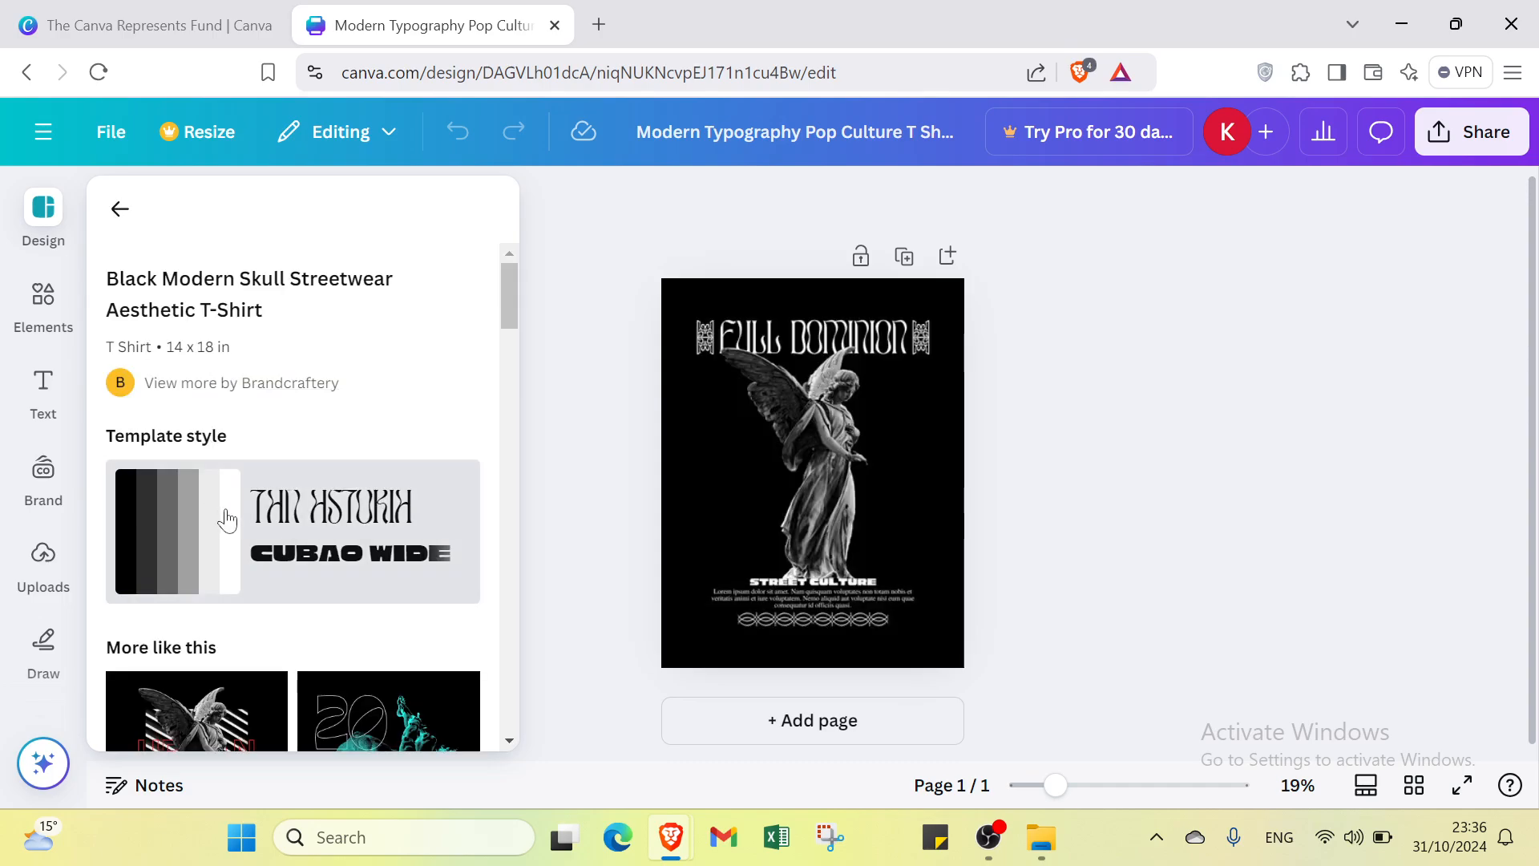
left_click(116, 532)
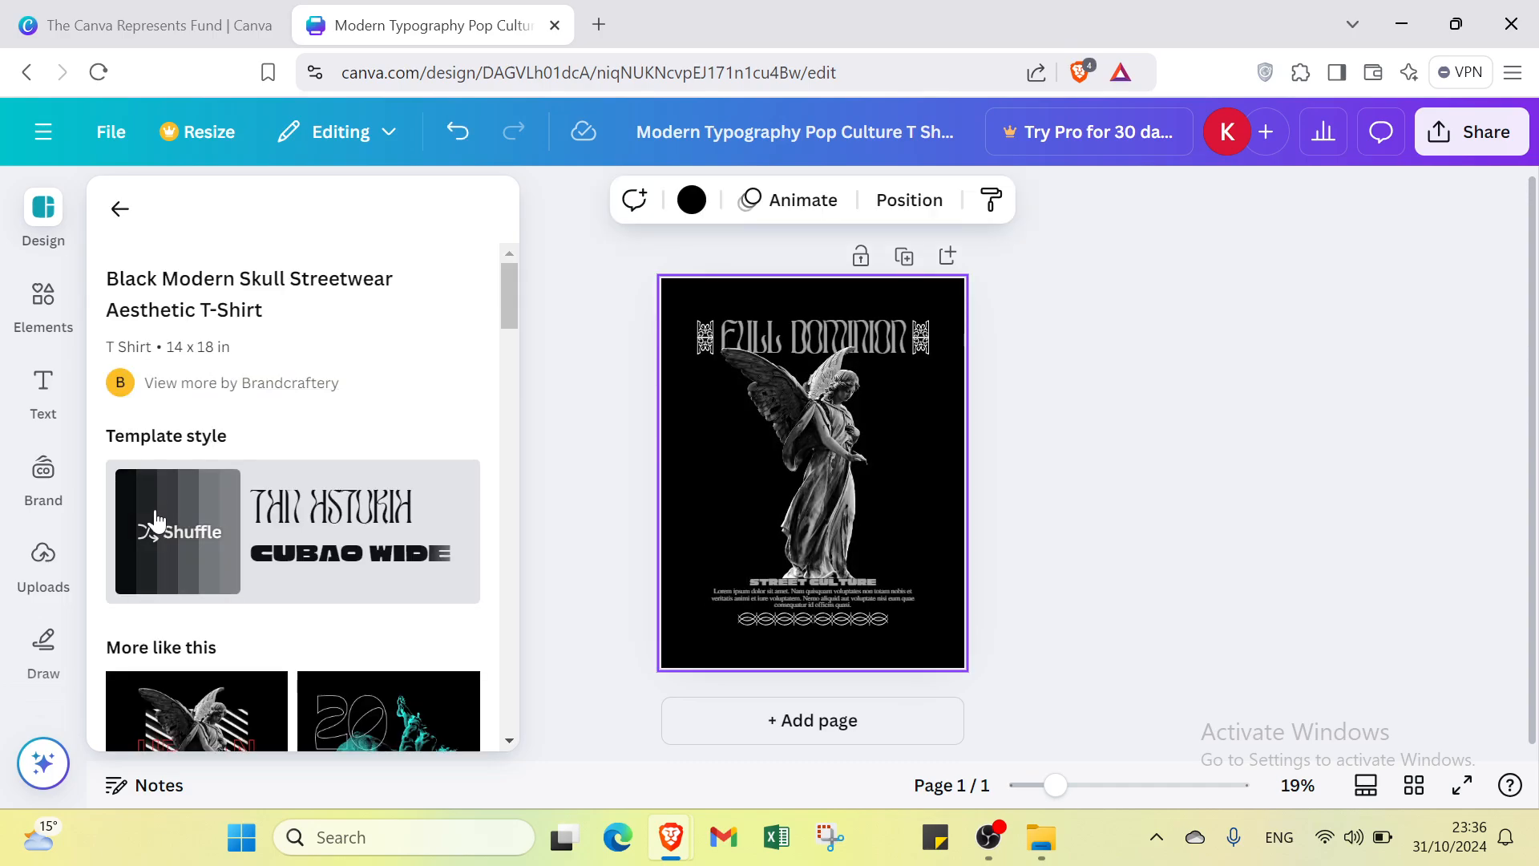
left_click(120, 207)
Step: Delete the angel statue image and the "FULL DOMINION" title from the design
left_click(44, 295)
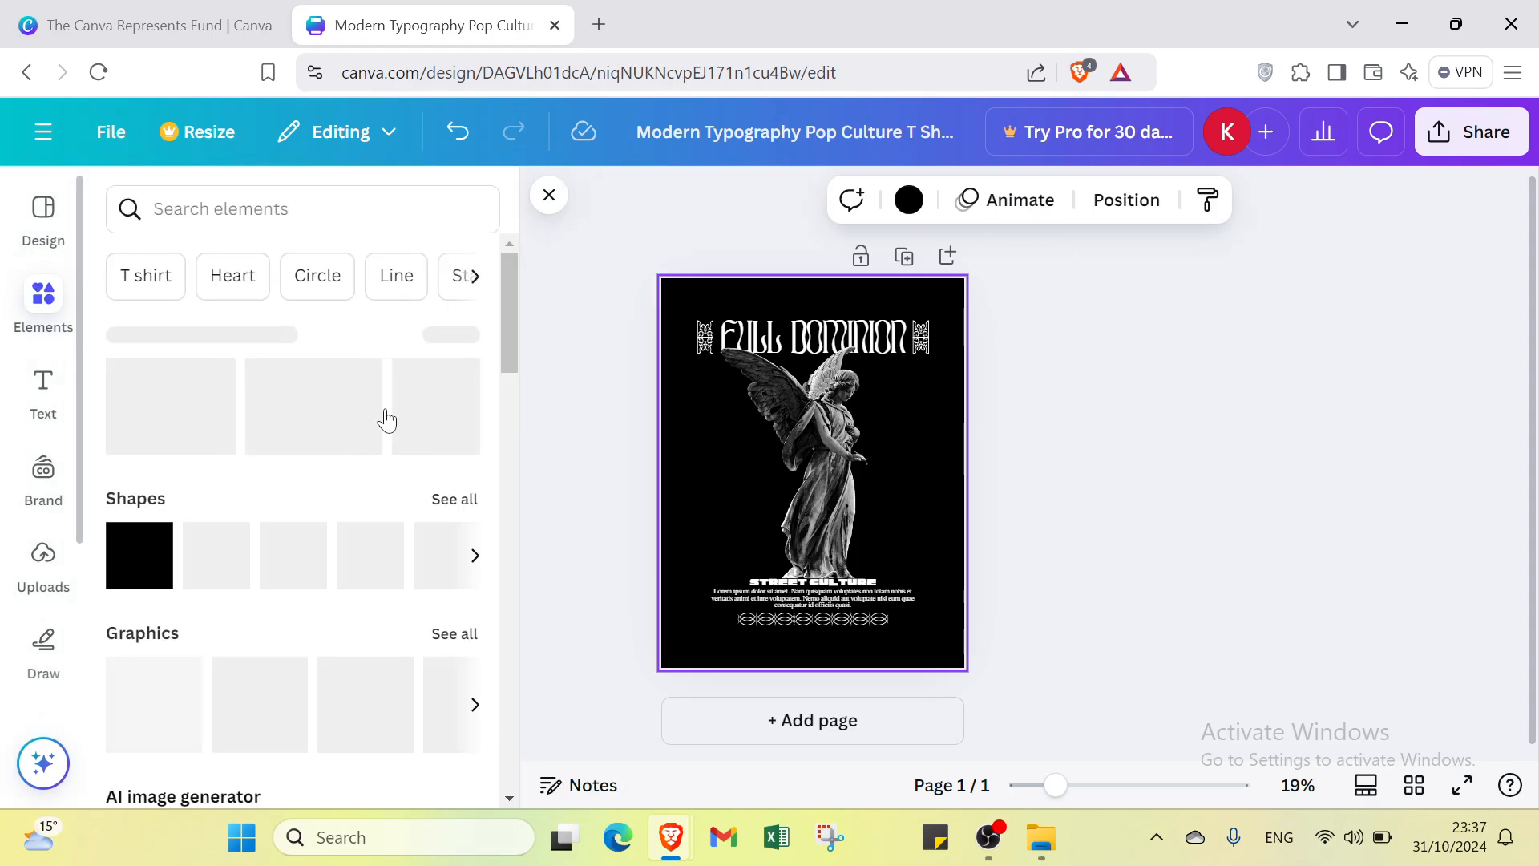
left_click(848, 439)
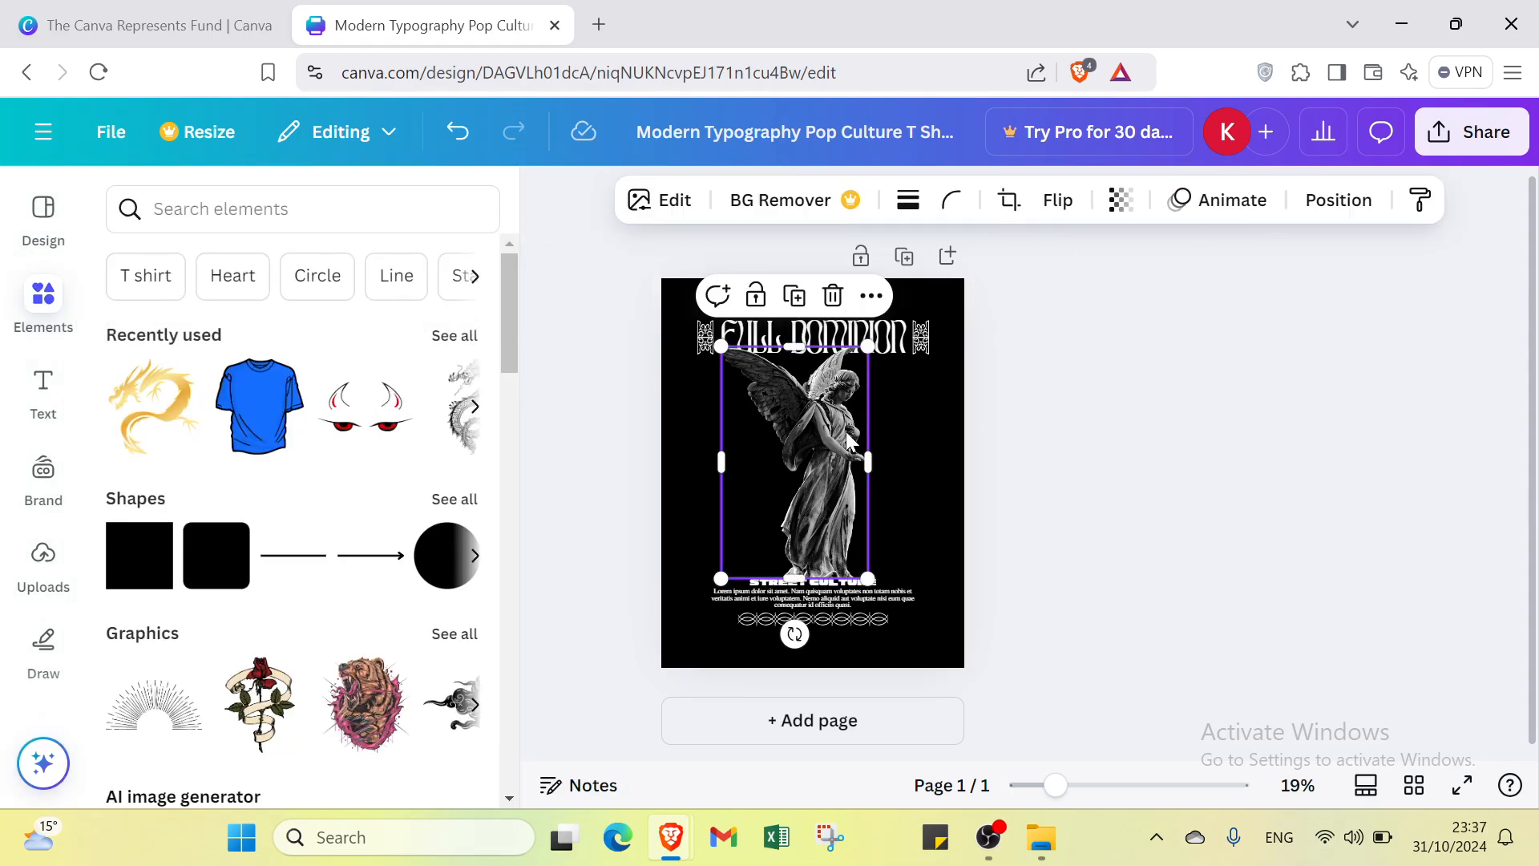
key("Delete")
left_click(753, 310)
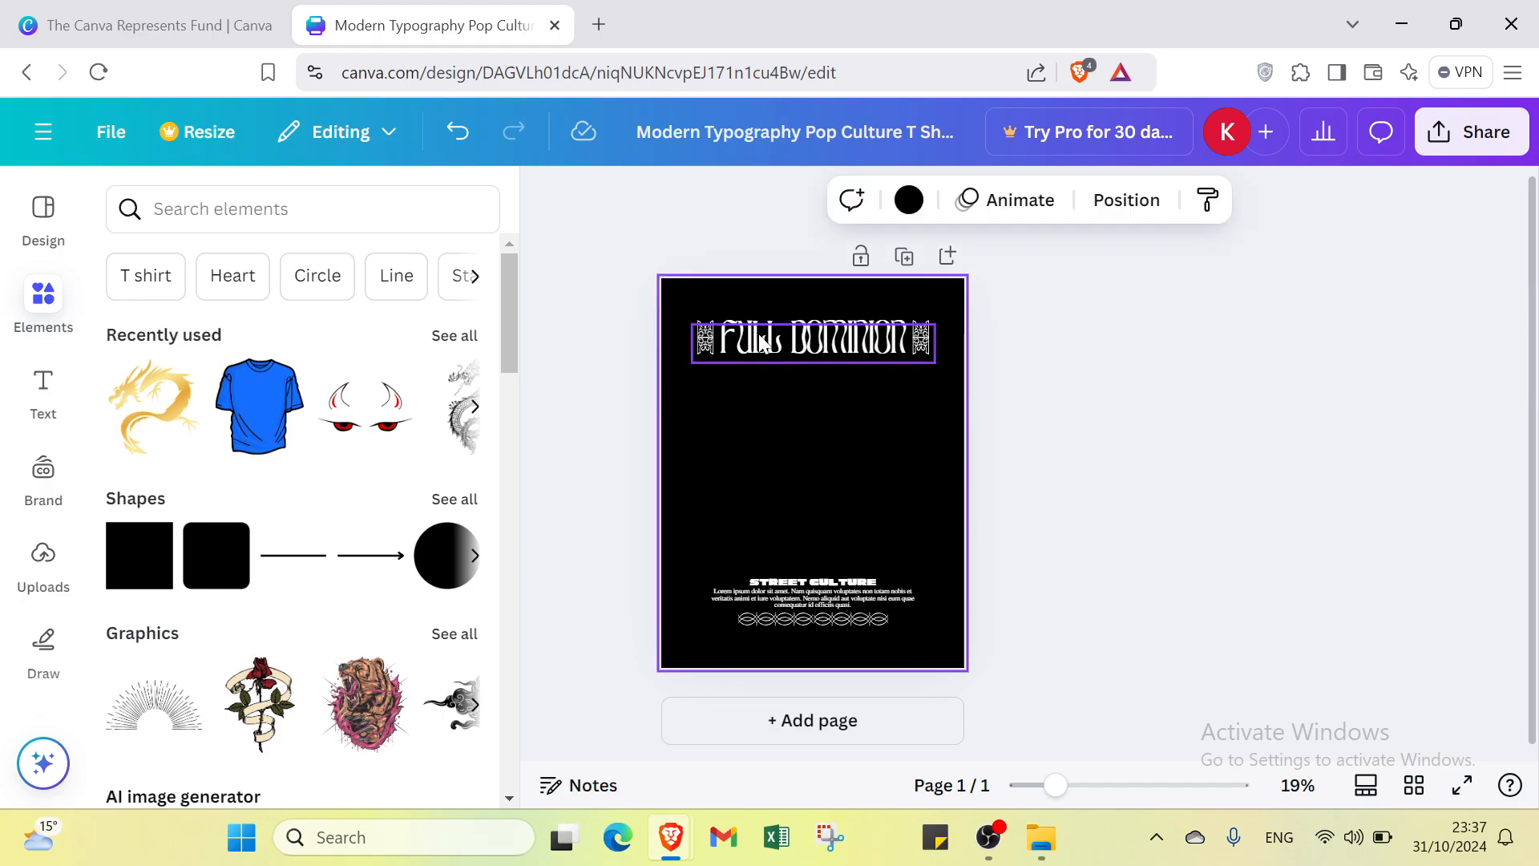
left_click(762, 339)
key("Delete")
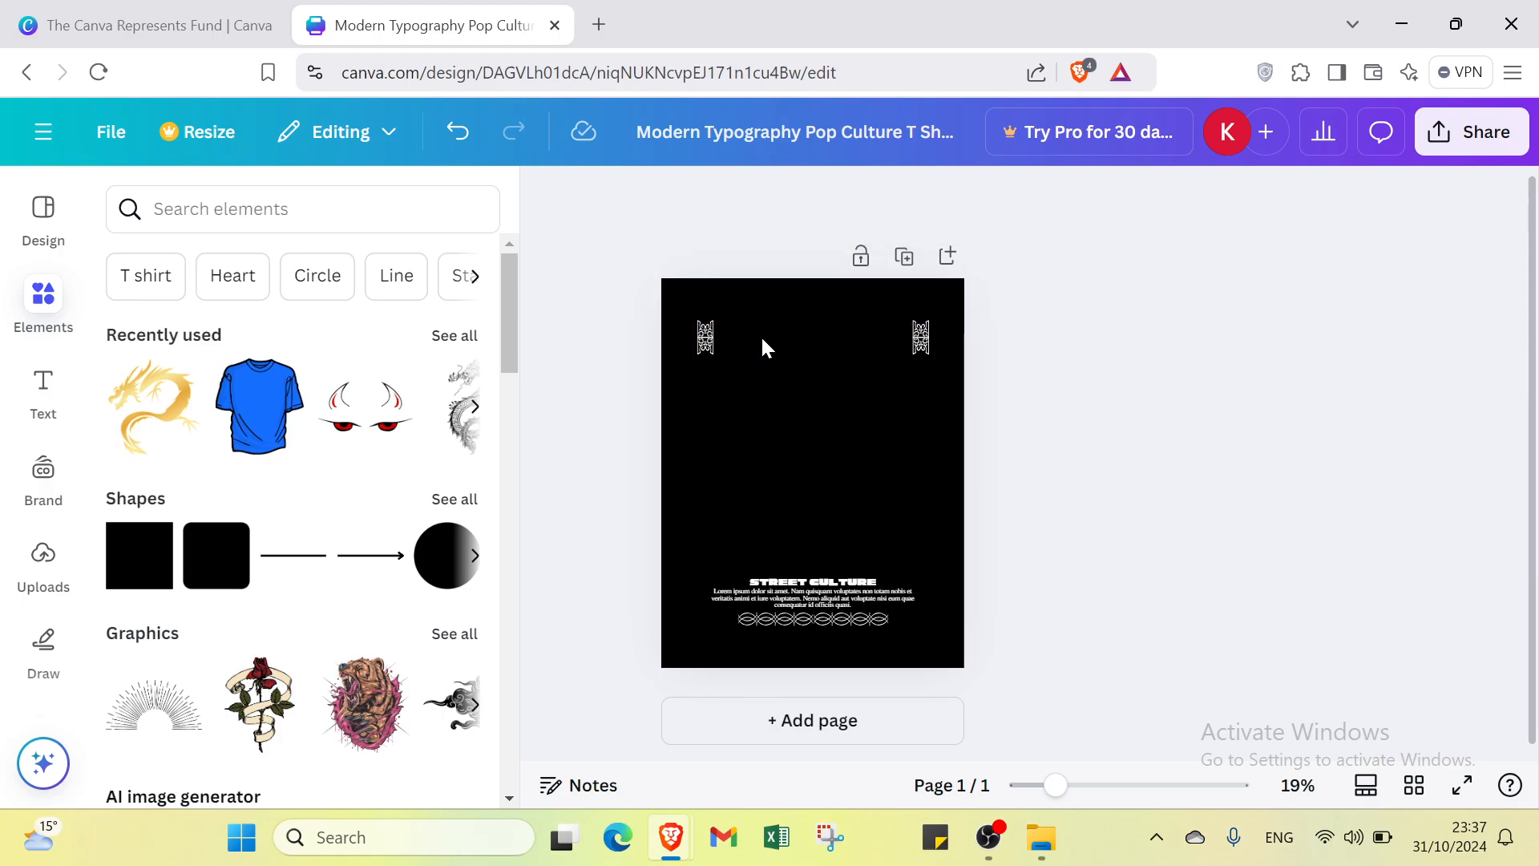
Step: Delete the two upper ornaments, the "STREET CULTURE" text block and the wavy ornaments below it, leaving only the black background
left_click(707, 345)
key("Delete")
left_click(922, 337)
left_click(853, 619)
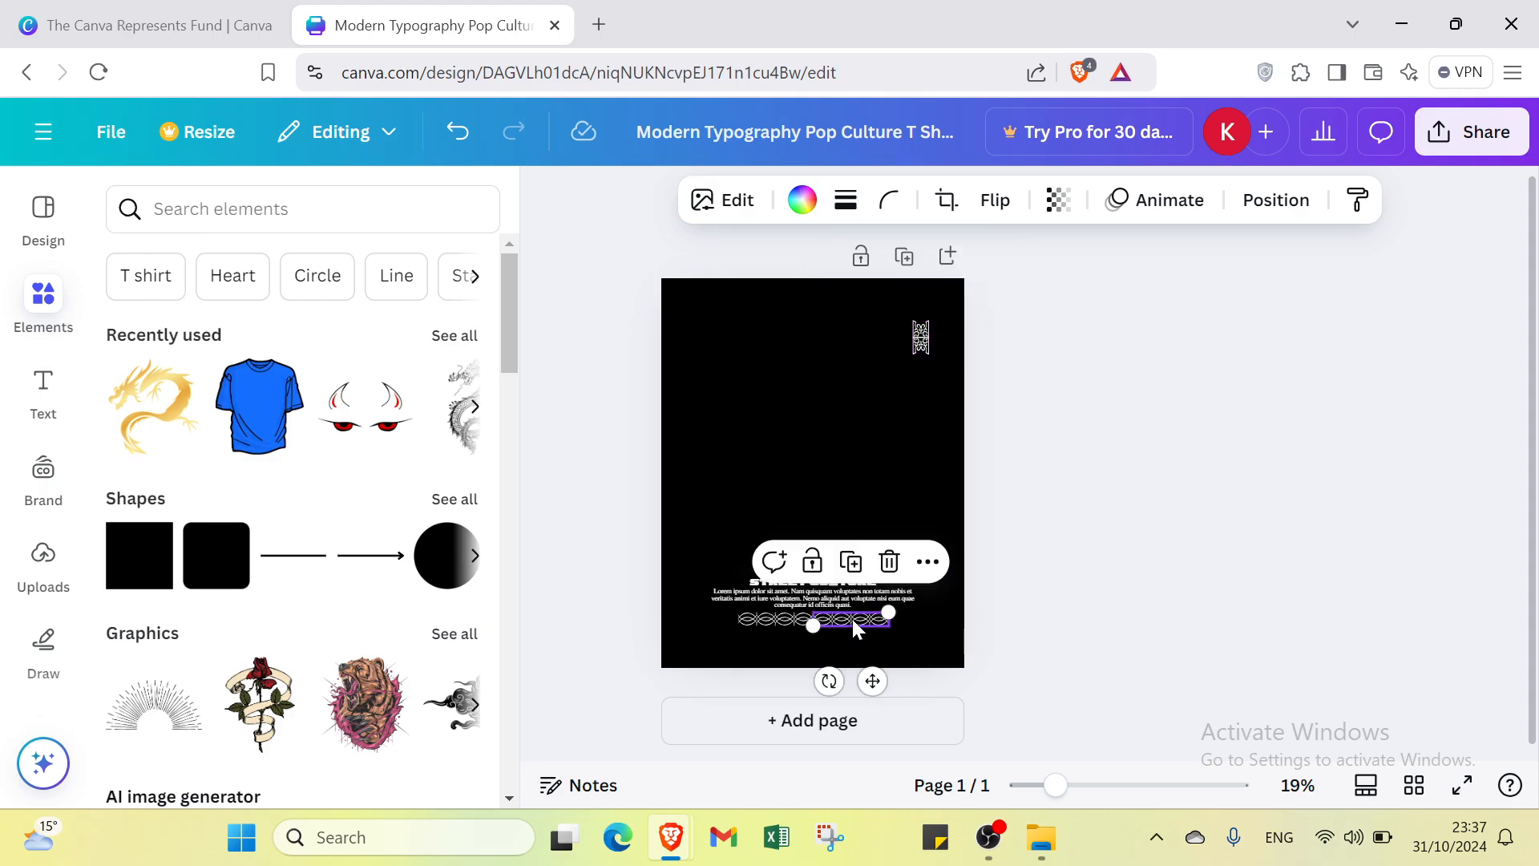
key("Delete")
left_click(838, 584)
key("Delete")
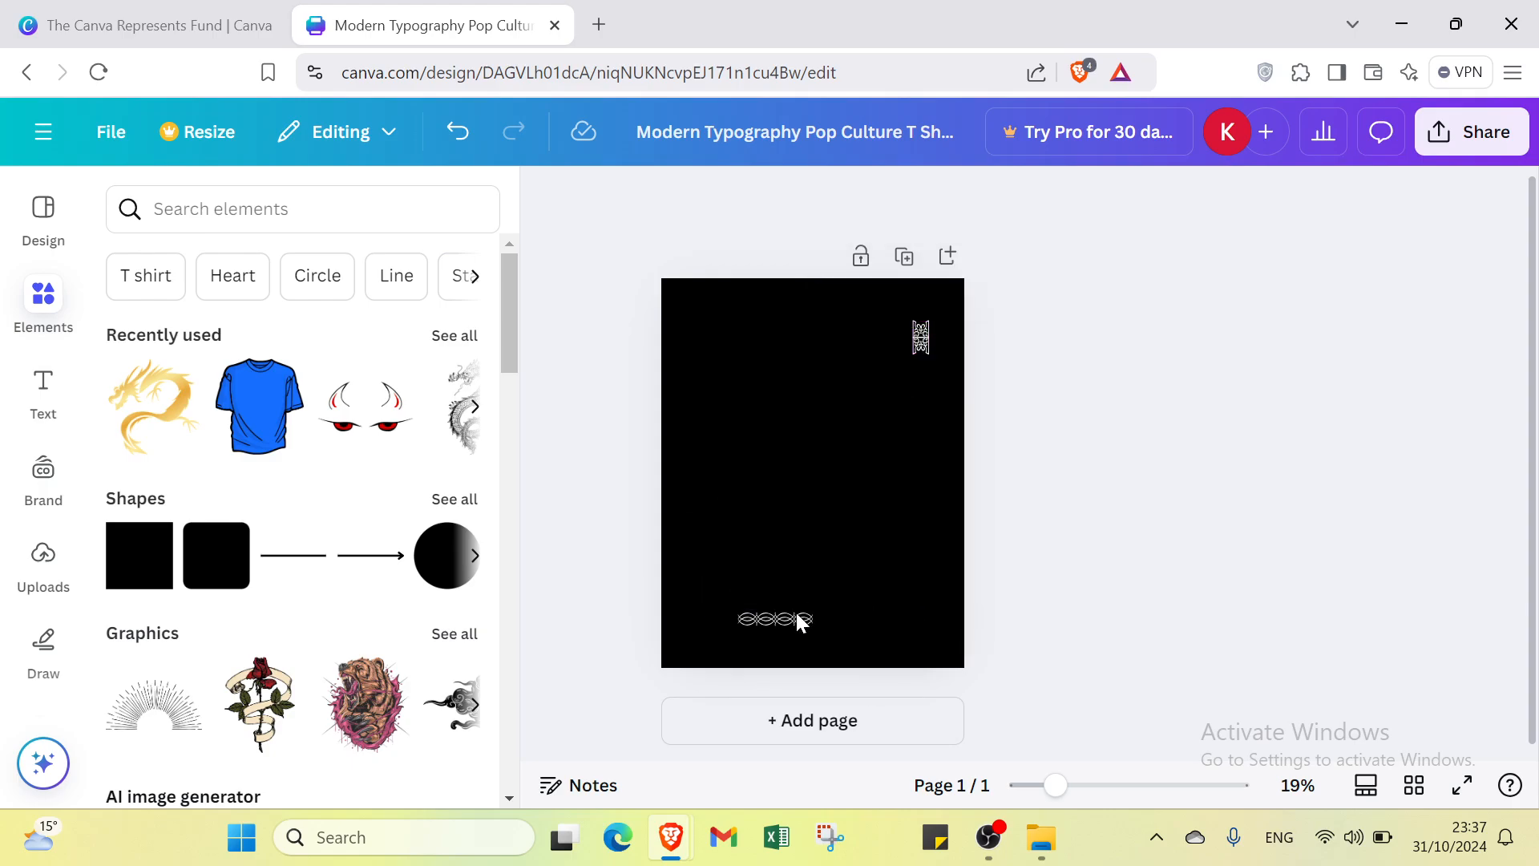
left_click(797, 620)
key("Delete")
left_click(912, 336)
key("Delete")
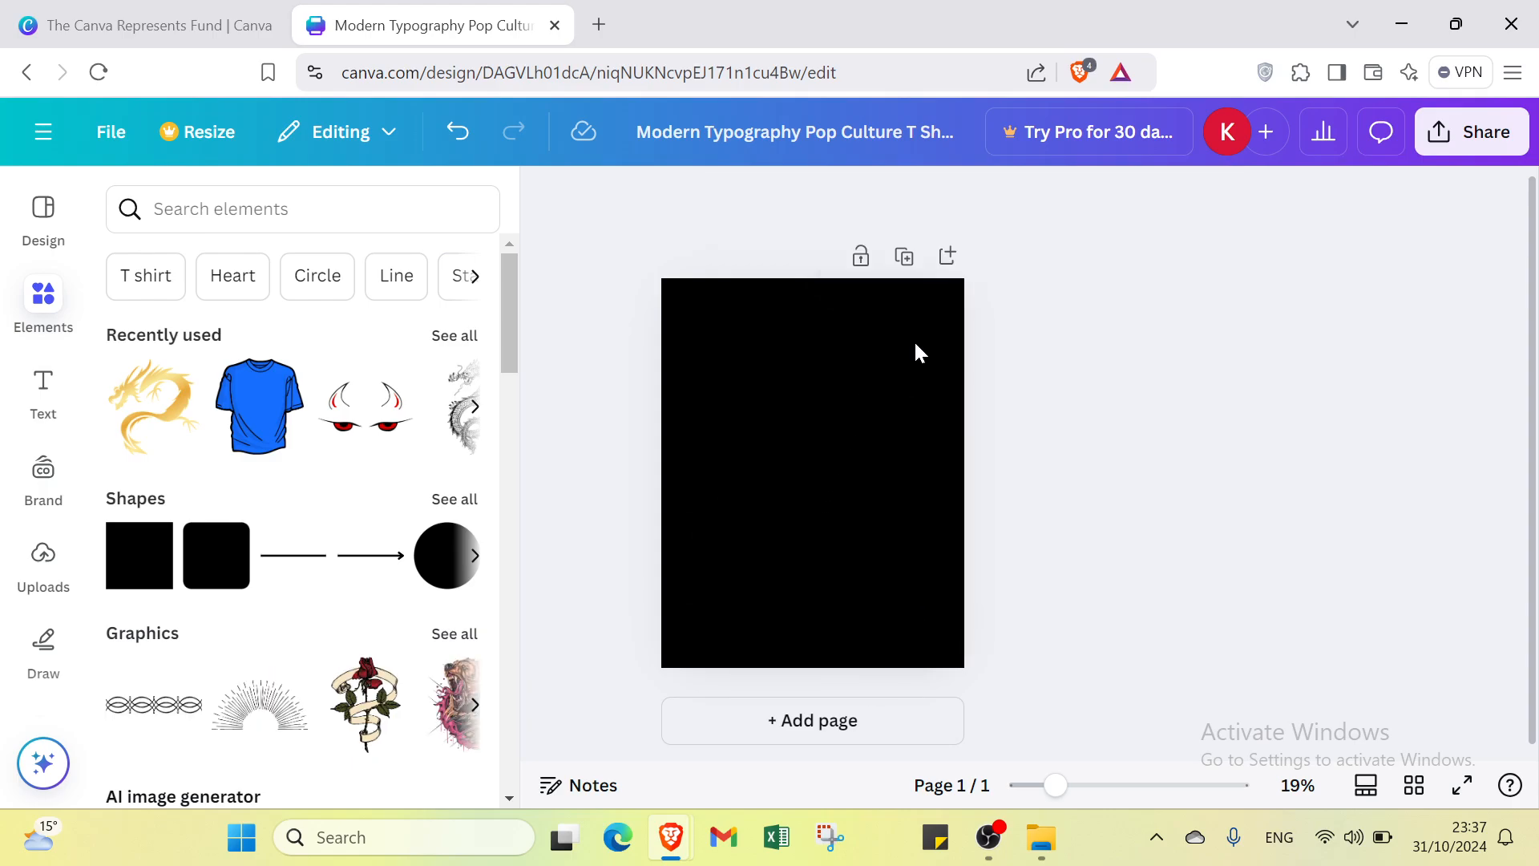
Step: Add the recently used golden dragon graphic to the page, scale it down slightly and move it a little lower
left_click(134, 428)
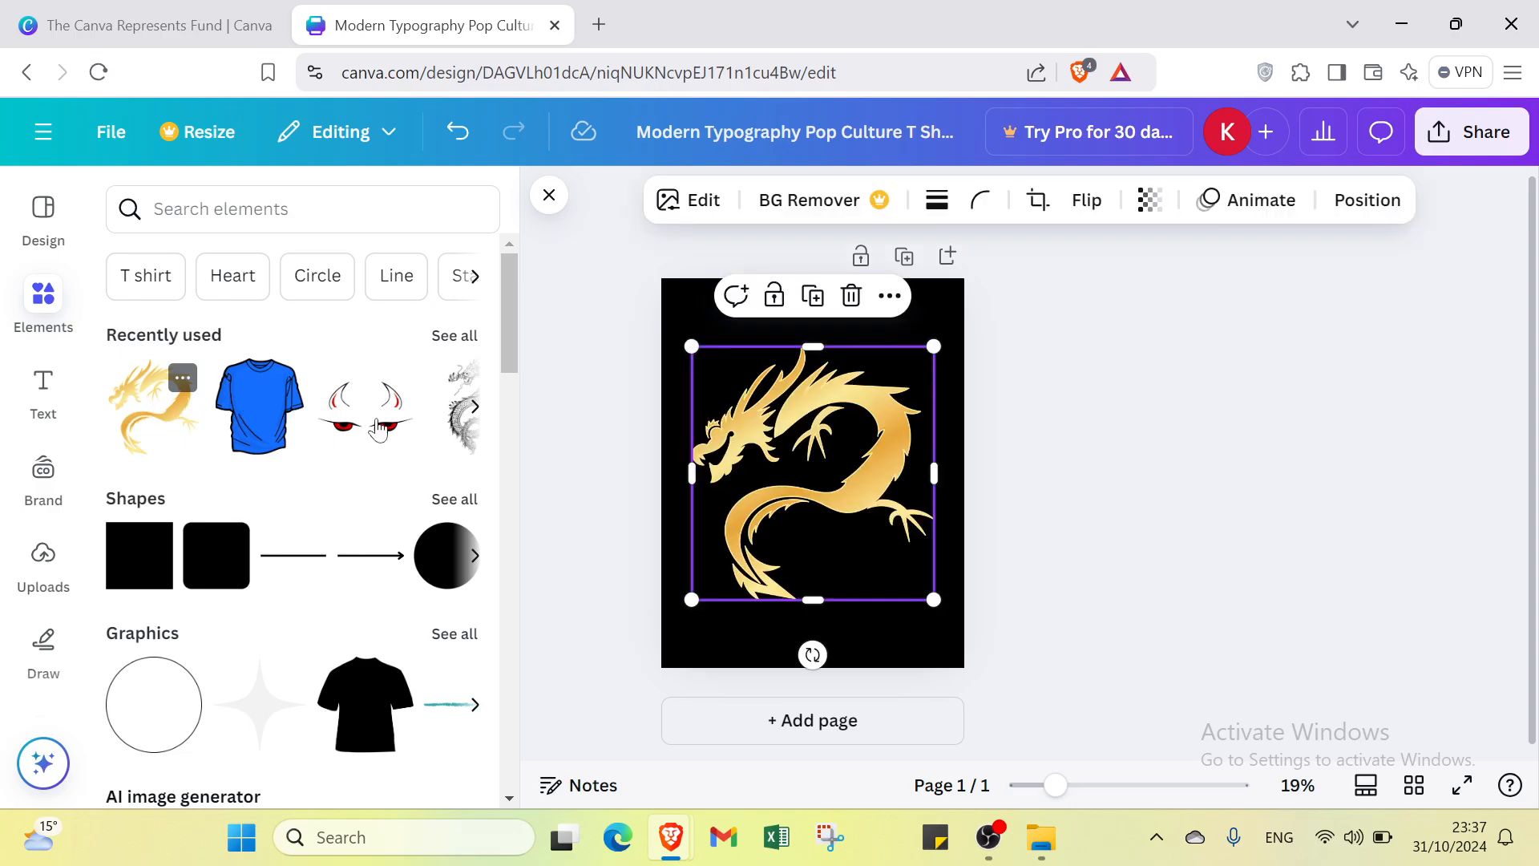
left_click(1048, 401)
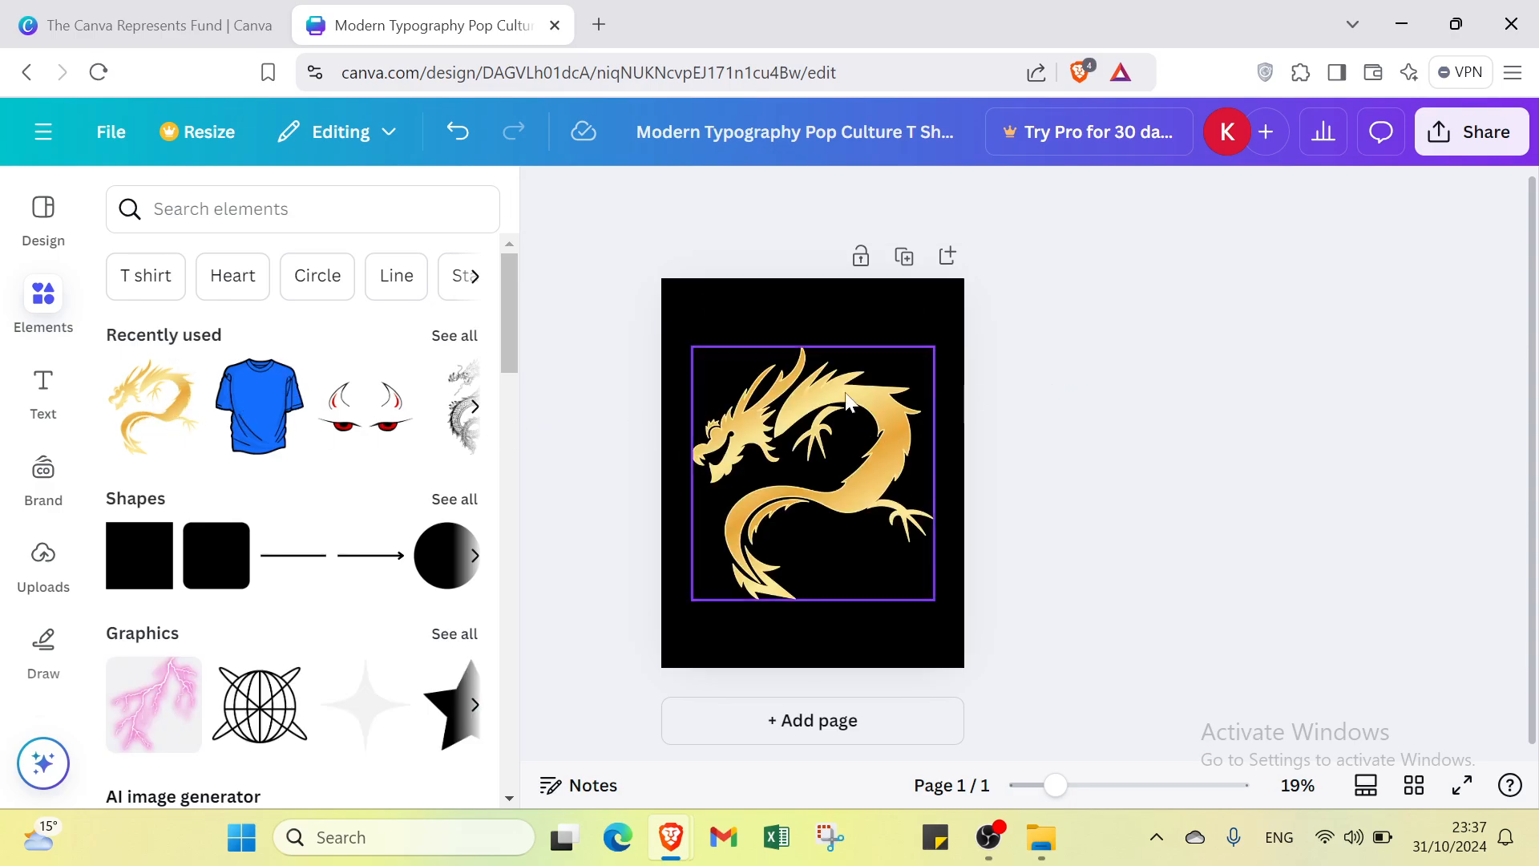
left_click(797, 396)
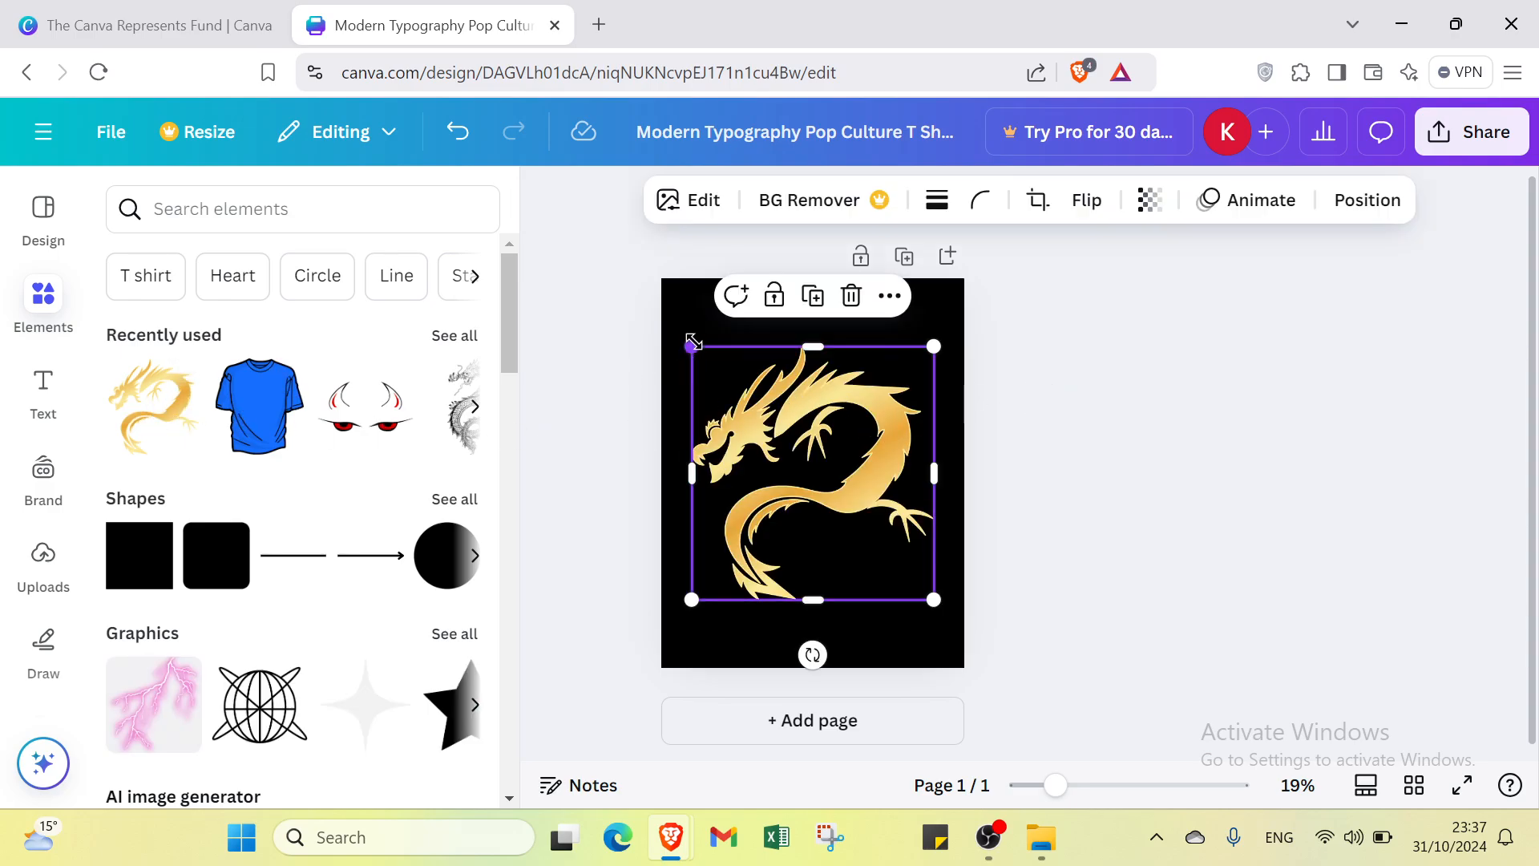
mouse_move(696, 350)
left_mouse_down()
mouse_move(728, 387)
mouse_move(702, 377)
mouse_move(699, 354)
left_mouse_up()
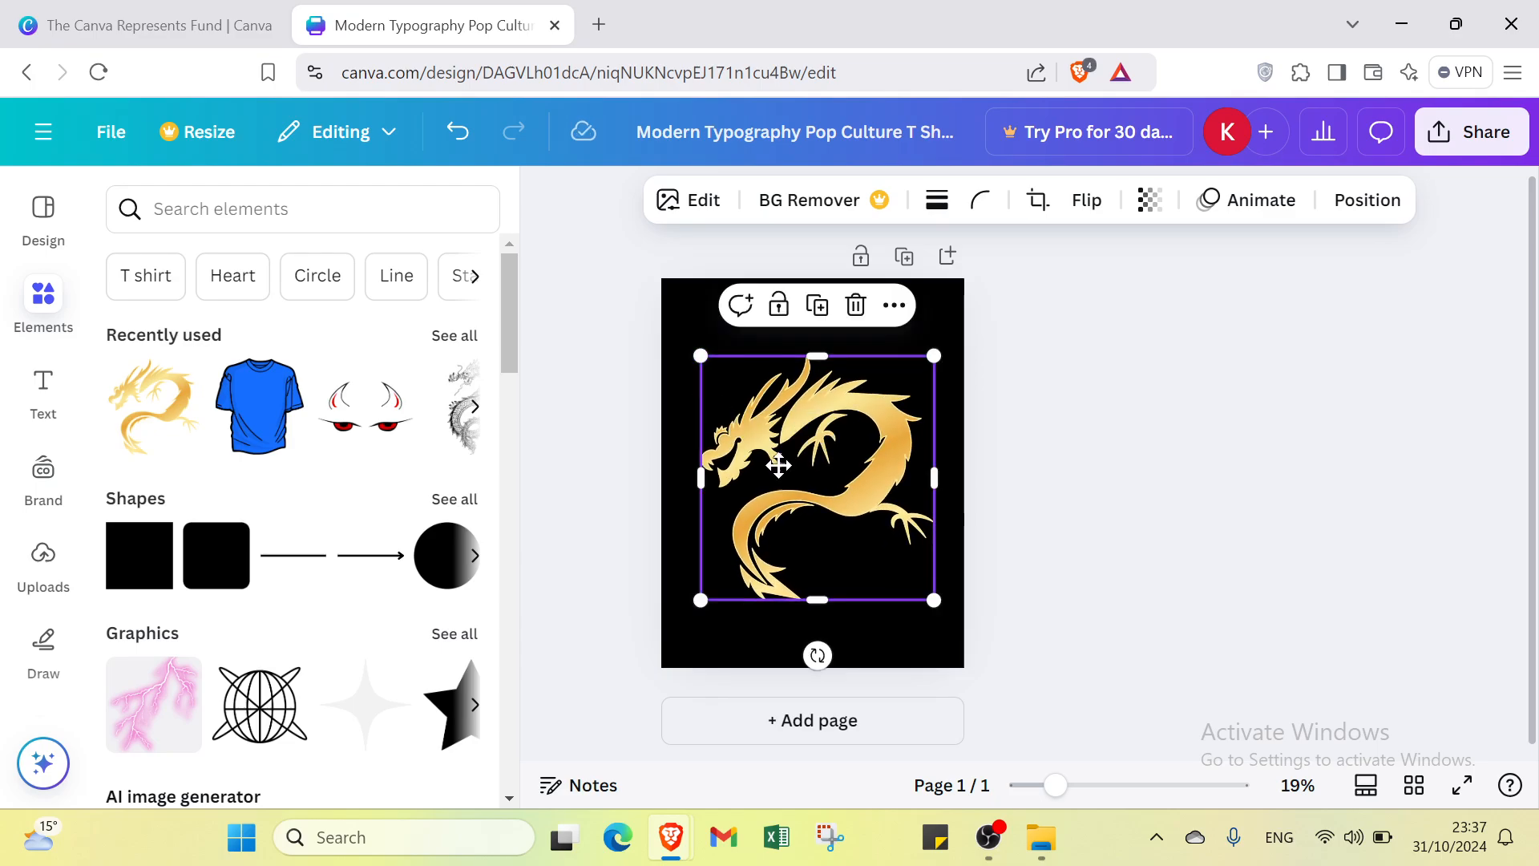
mouse_move(779, 455)
left_mouse_down()
mouse_move(778, 476)
mouse_move(770, 433)
mouse_move(770, 478)
left_mouse_up()
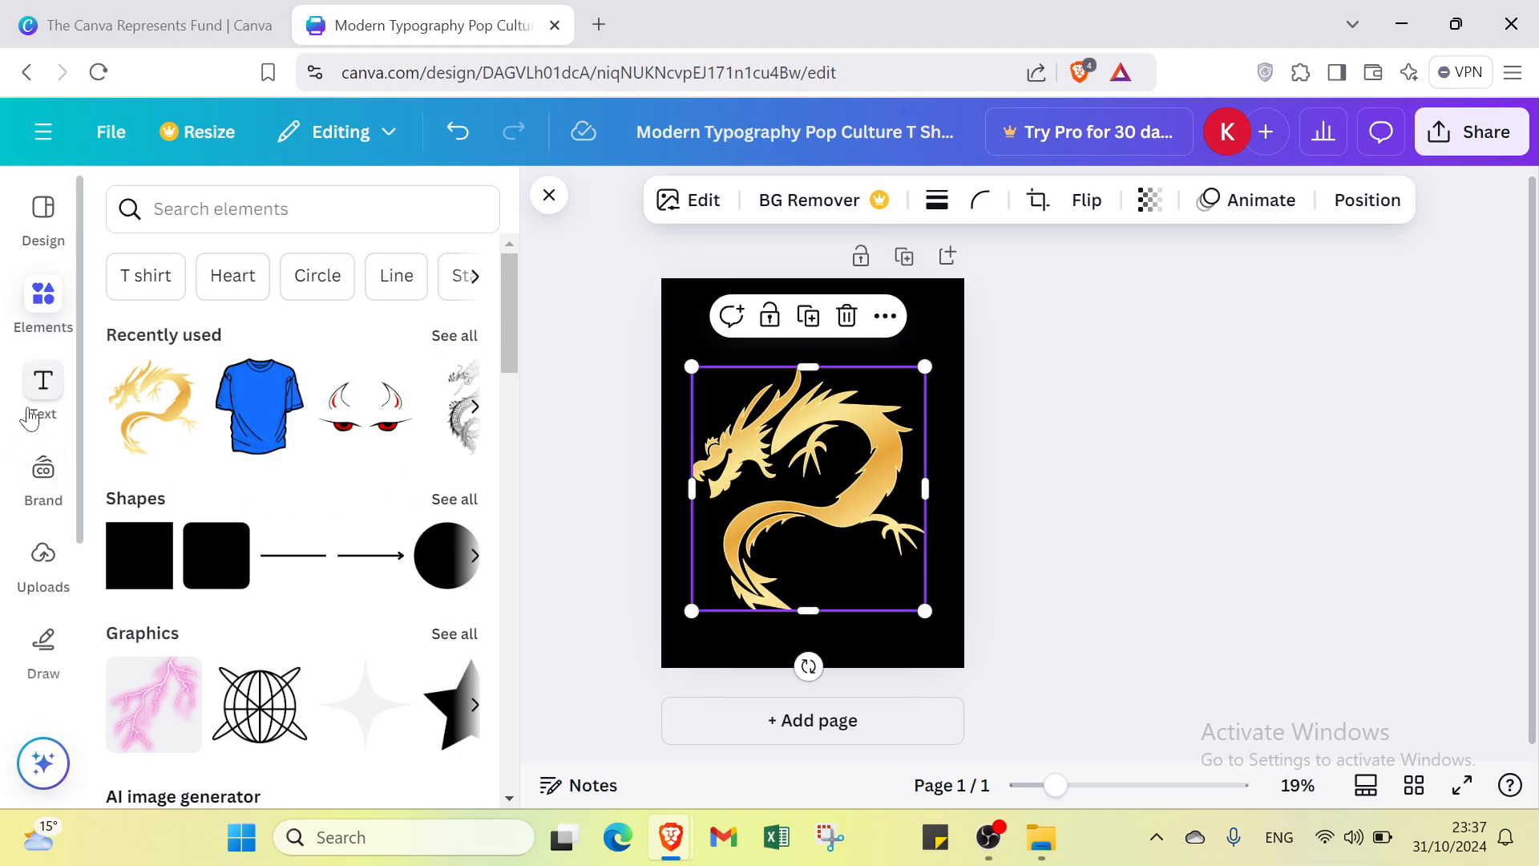
Step: Add a heading in the darkest gold photo color of the dragon and place it above the dragon
left_click(42, 397)
left_click(302, 550)
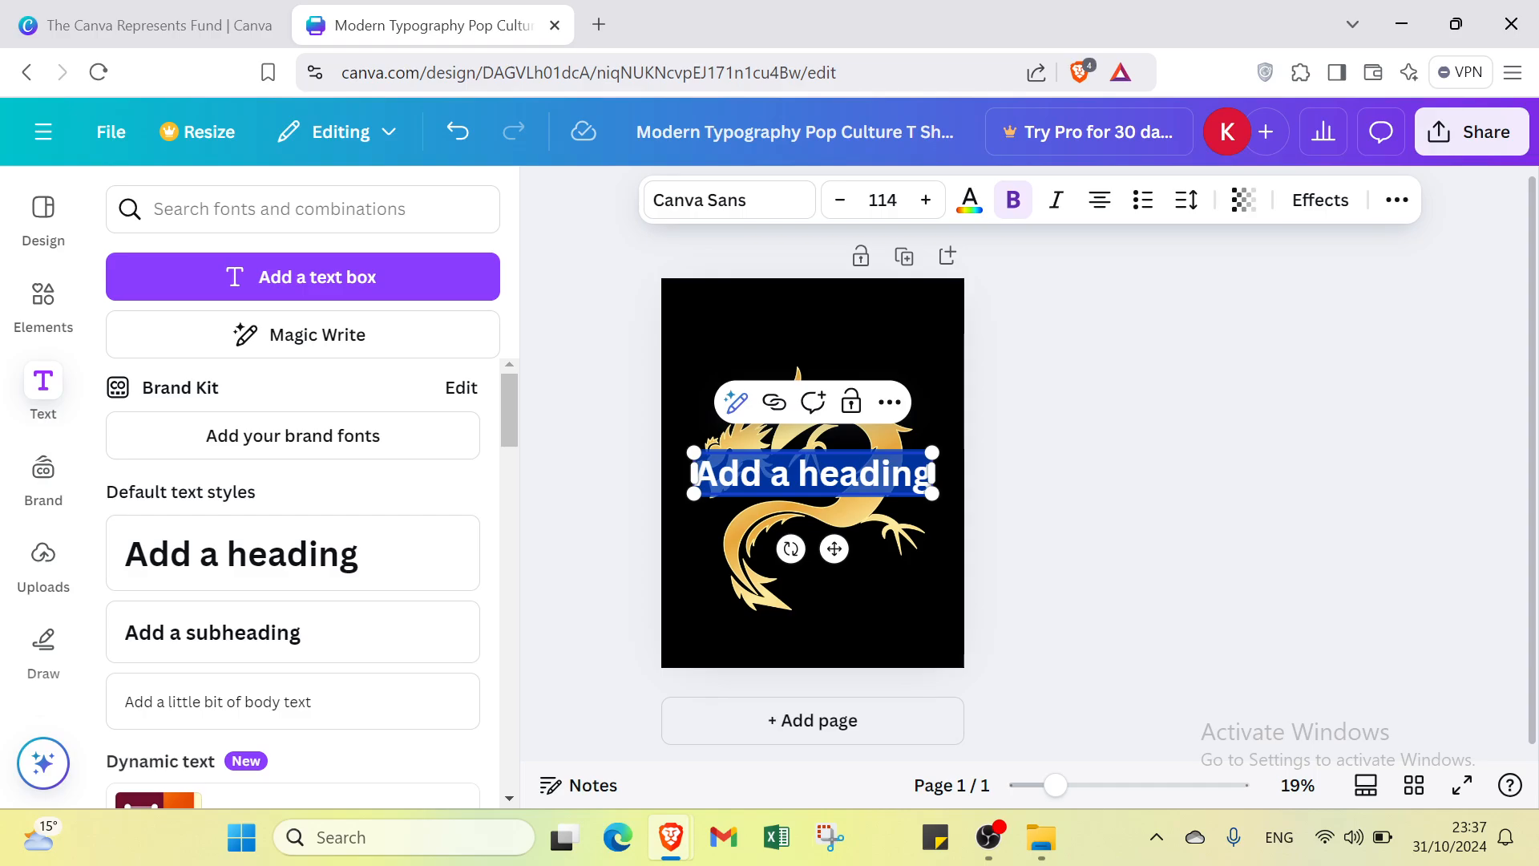
left_click(967, 199)
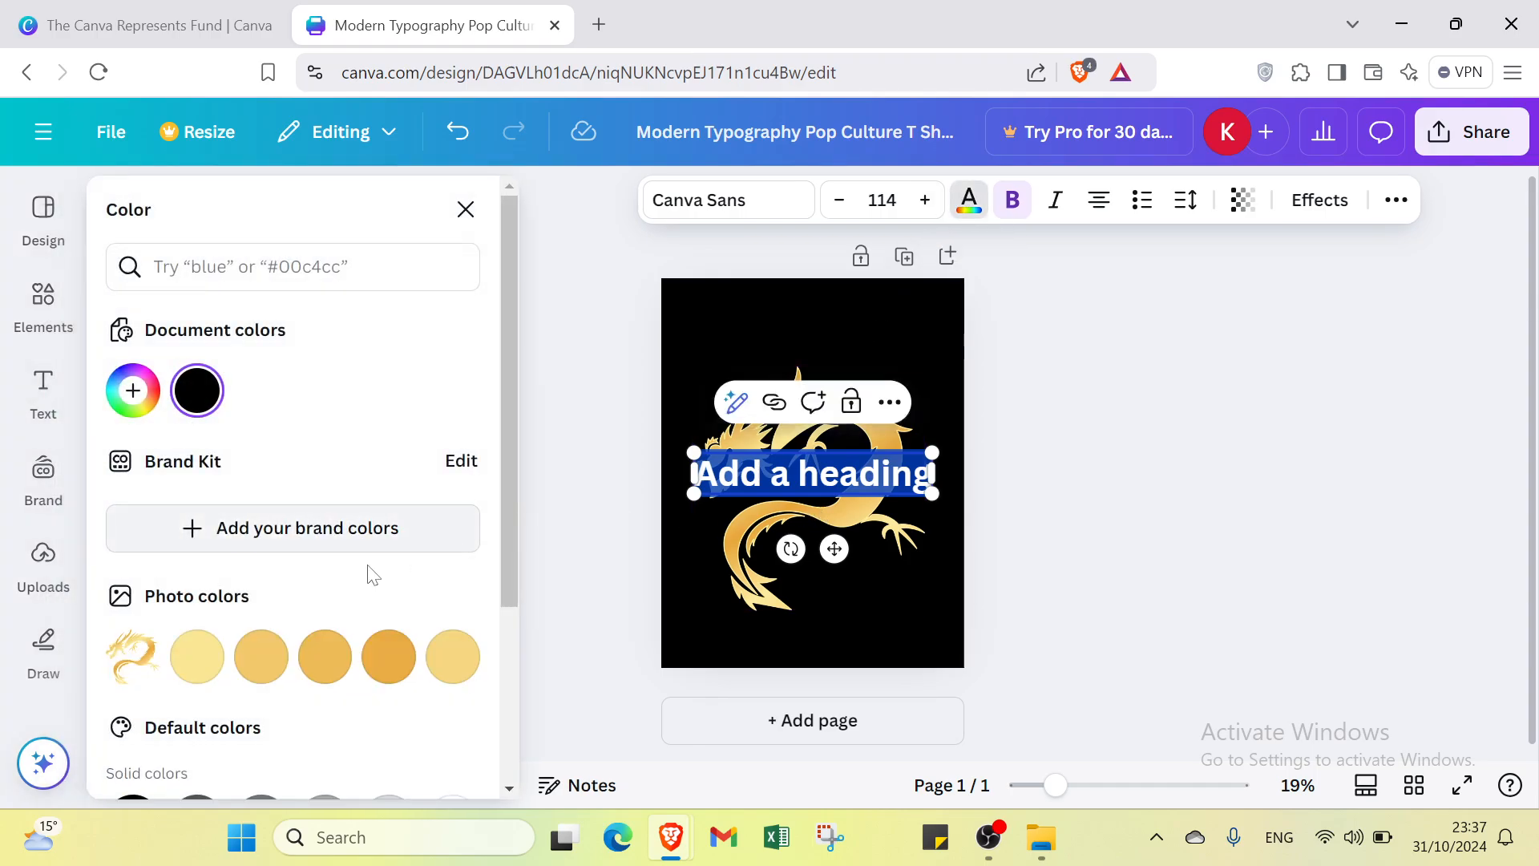
left_click(389, 656)
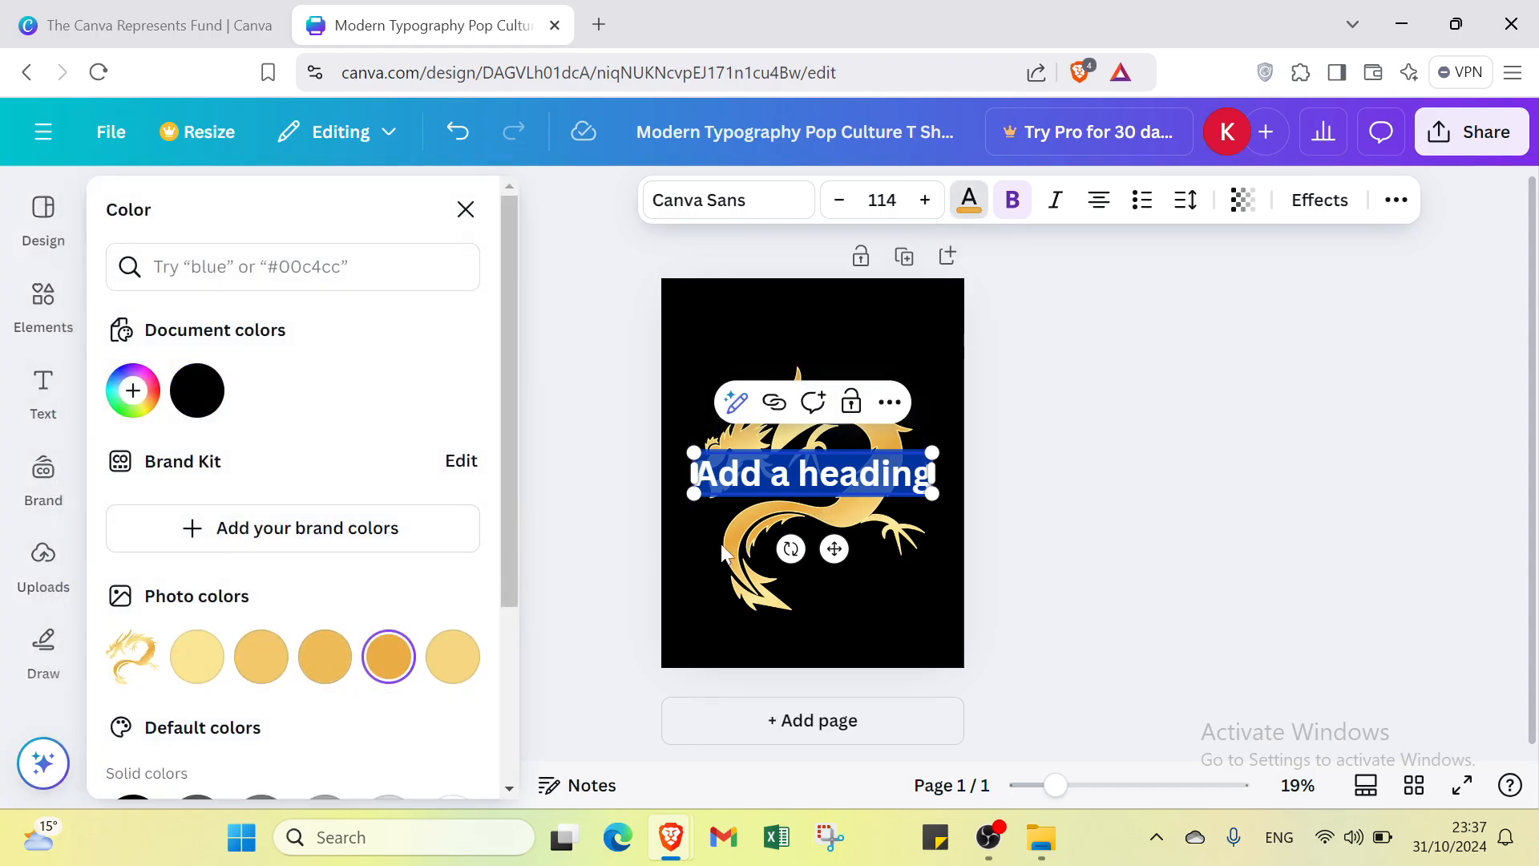
left_click(855, 631)
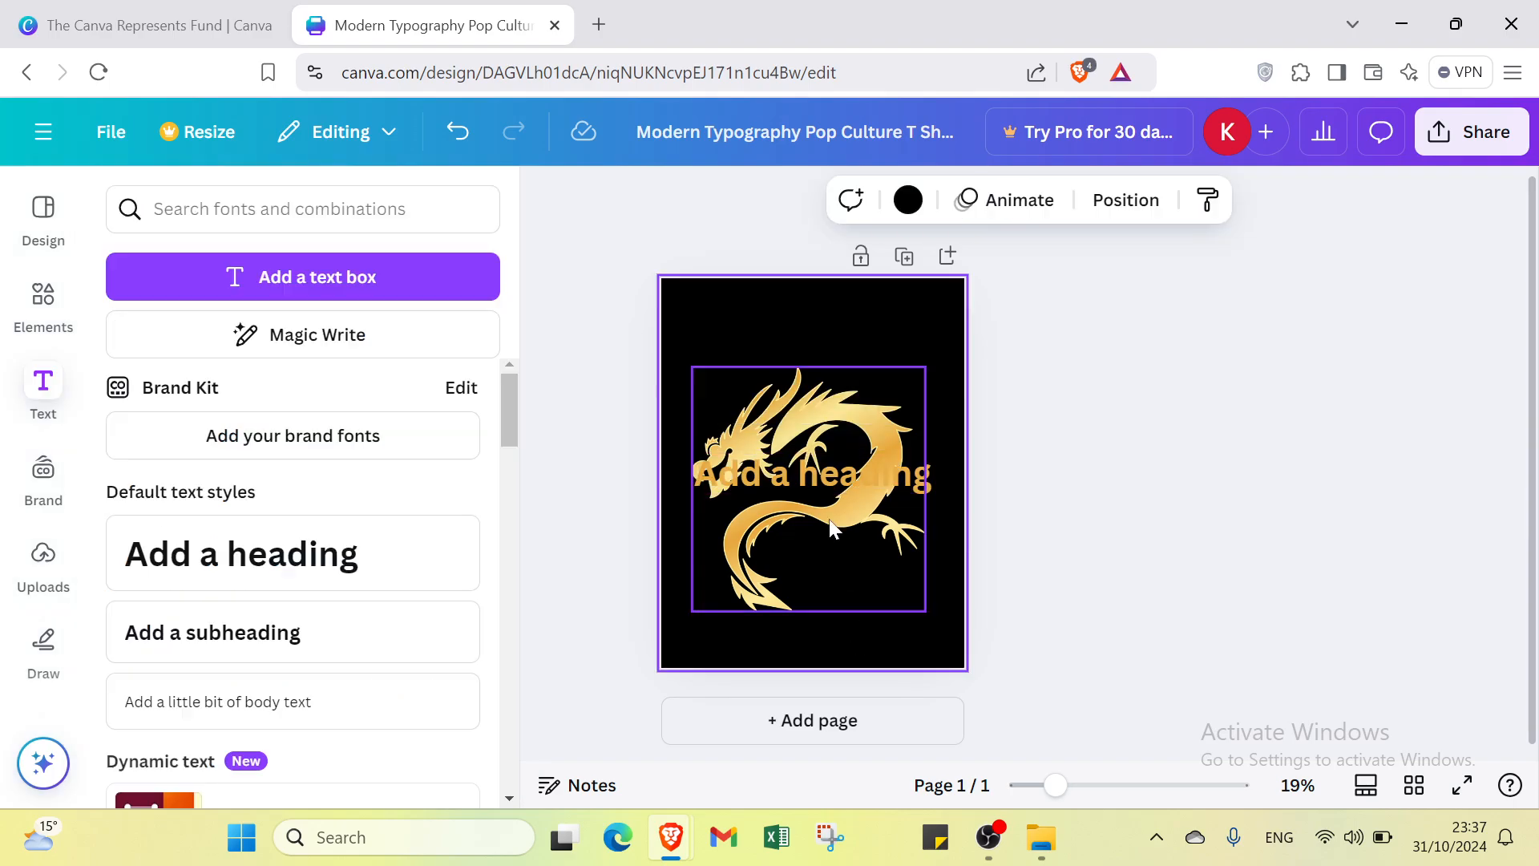
left_click_drag(822, 478, 821, 324)
Step: Change the heading text to "DRAGON FIRE" and move the dragon up closer to it
double_click(821, 324)
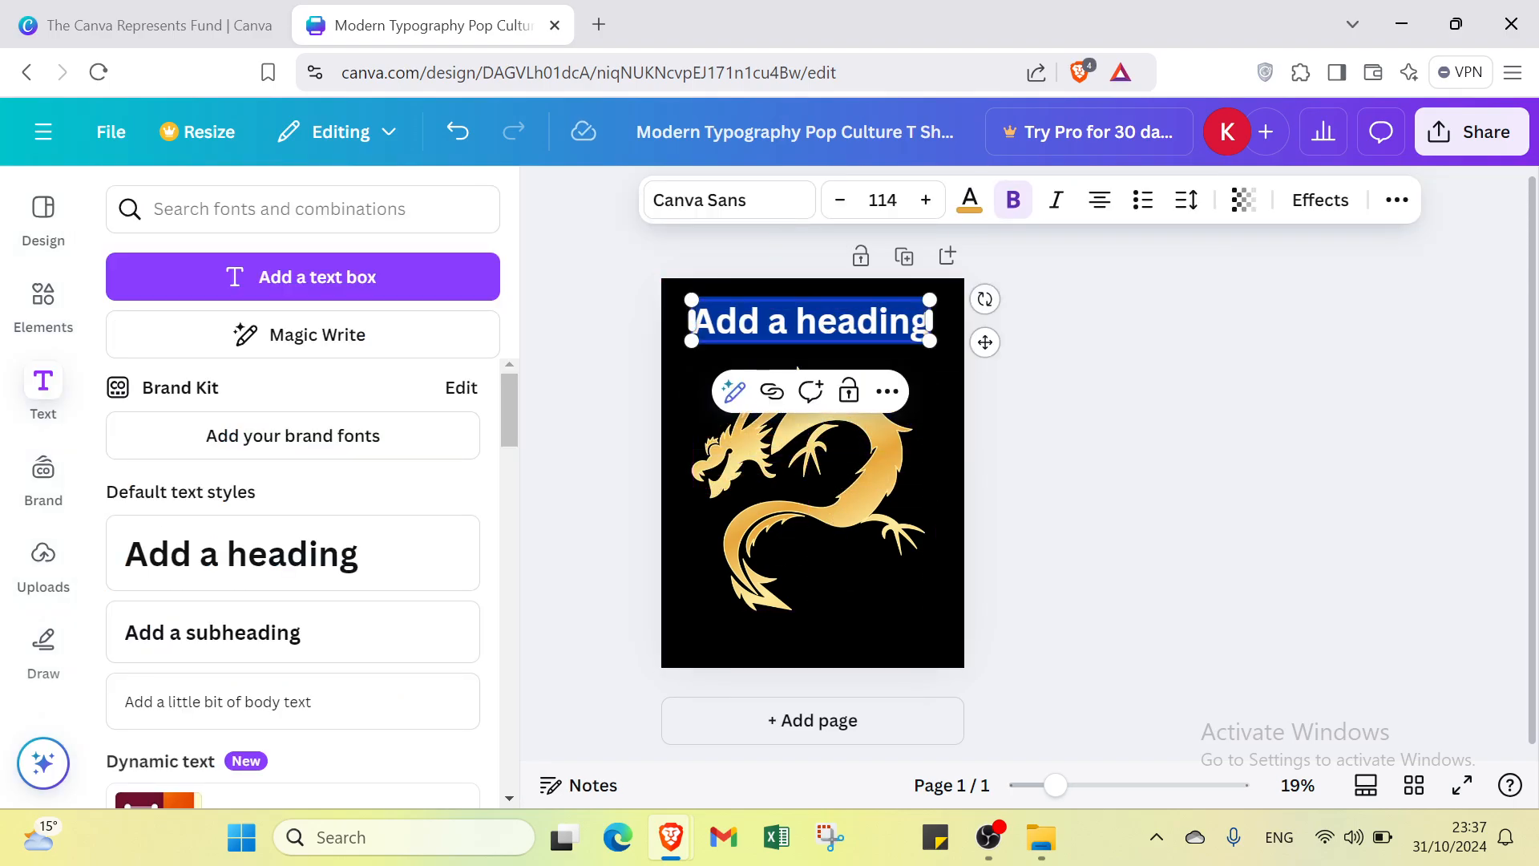
type("D")
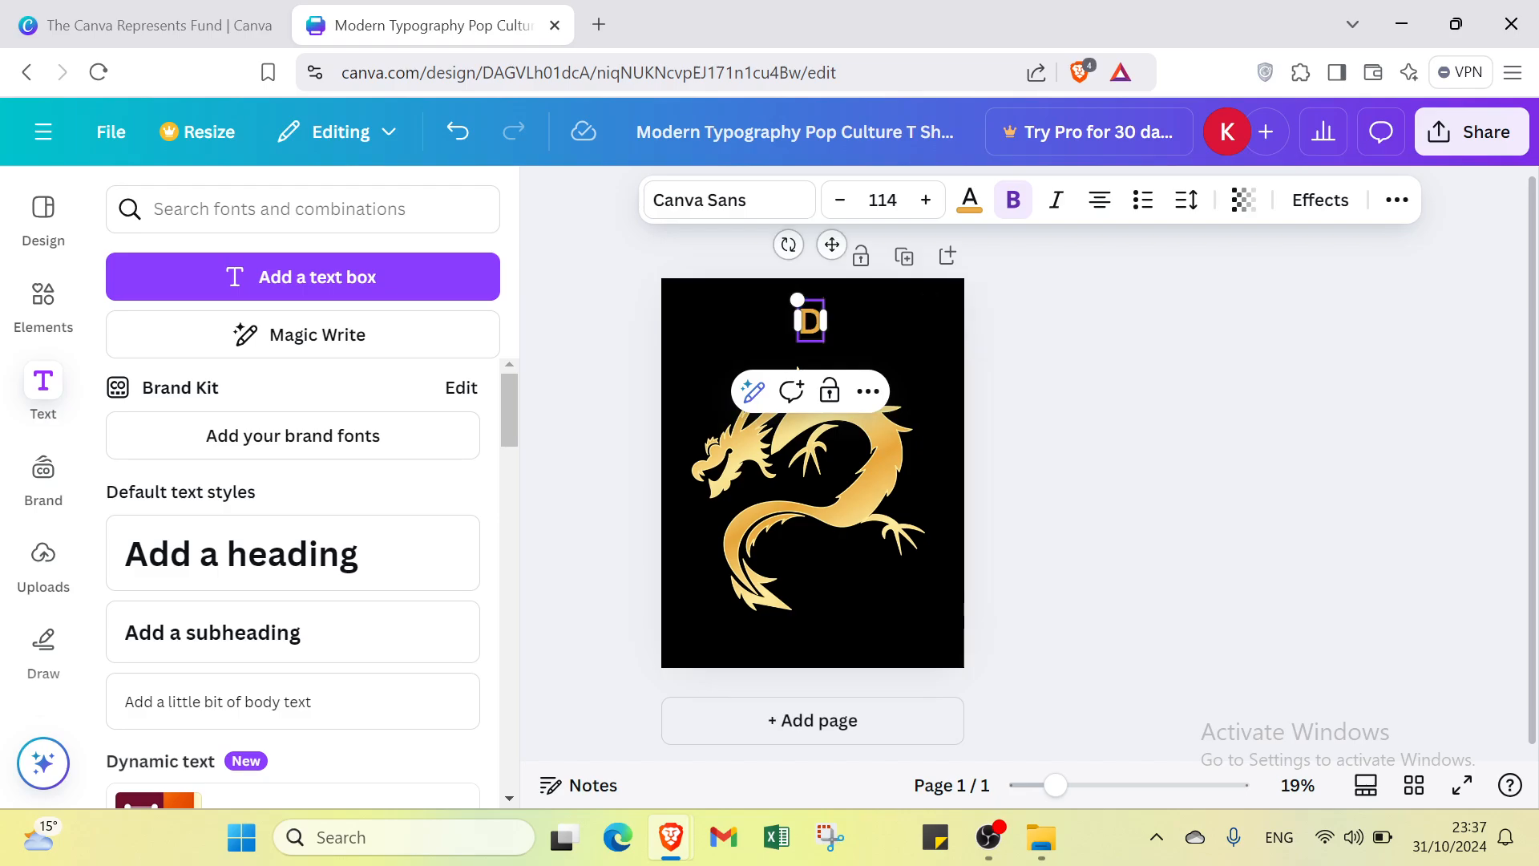
type("RAGI")
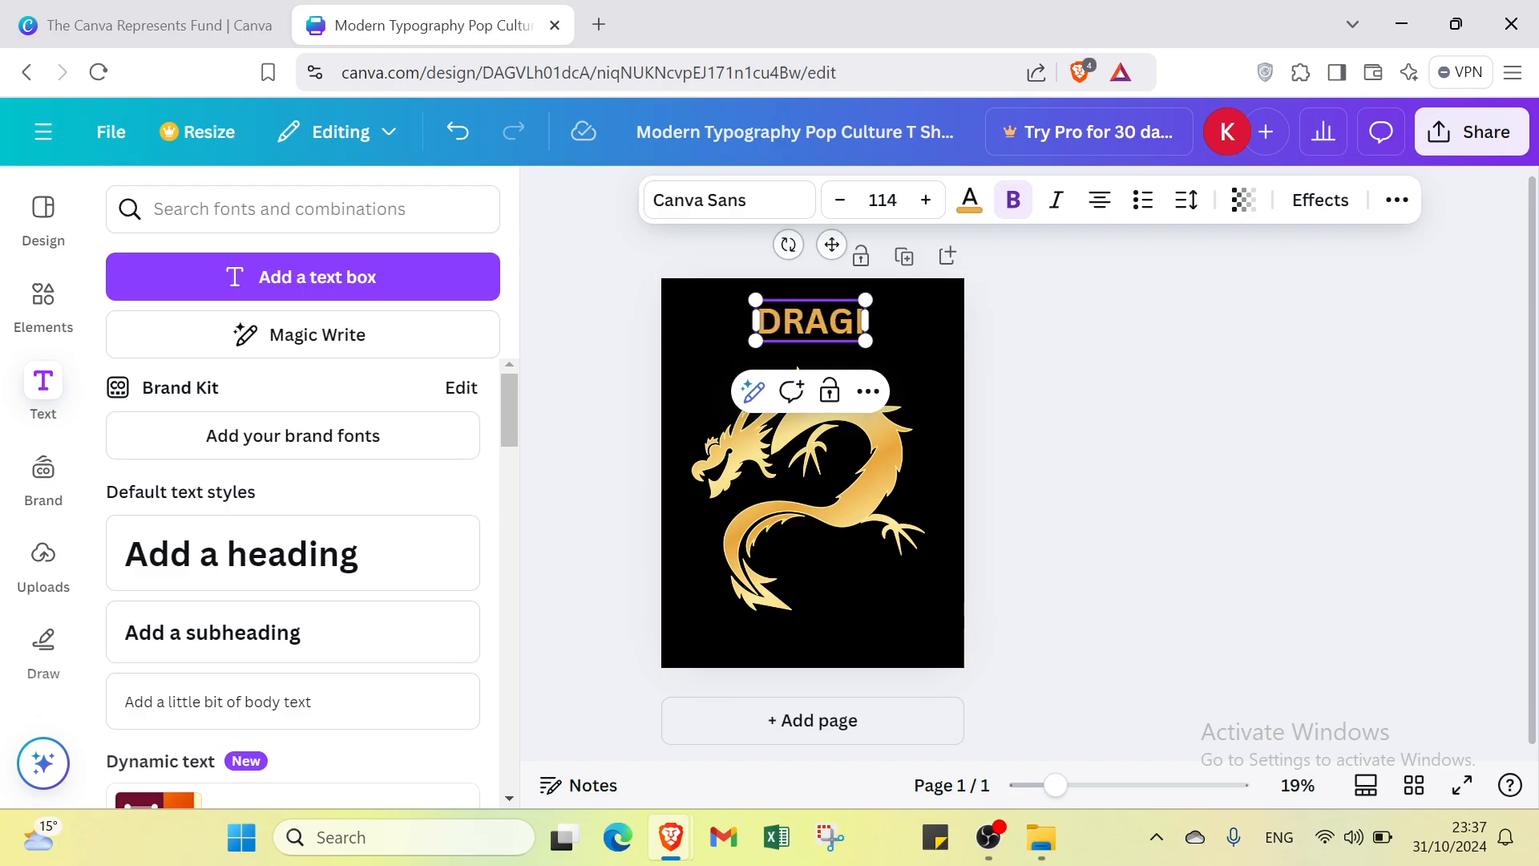
key("BackSpace")
type("ON FIRE")
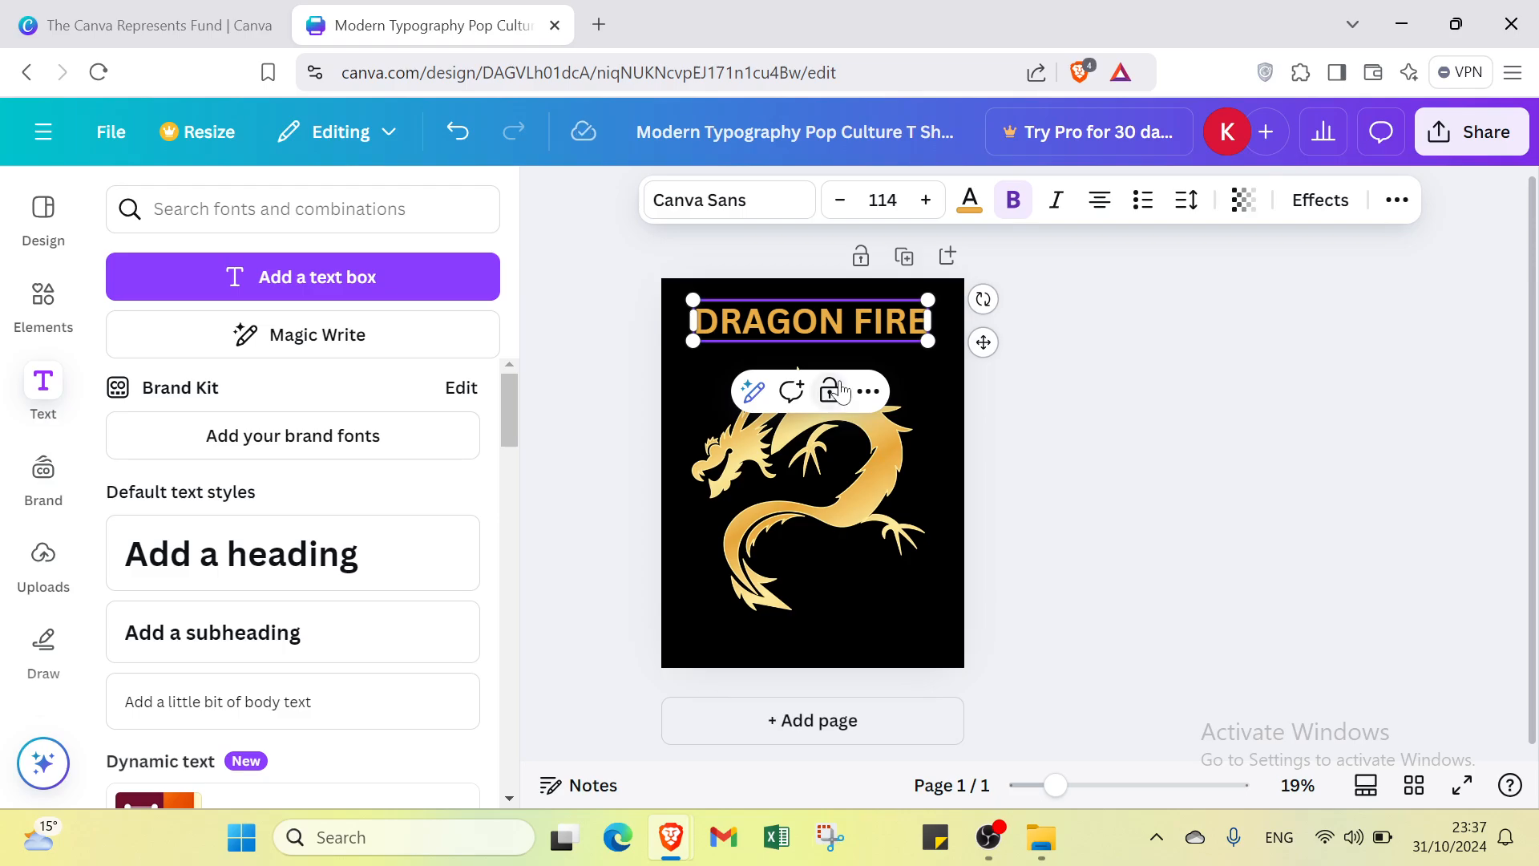
left_click_drag(896, 605, 879, 547)
left_click(1103, 516)
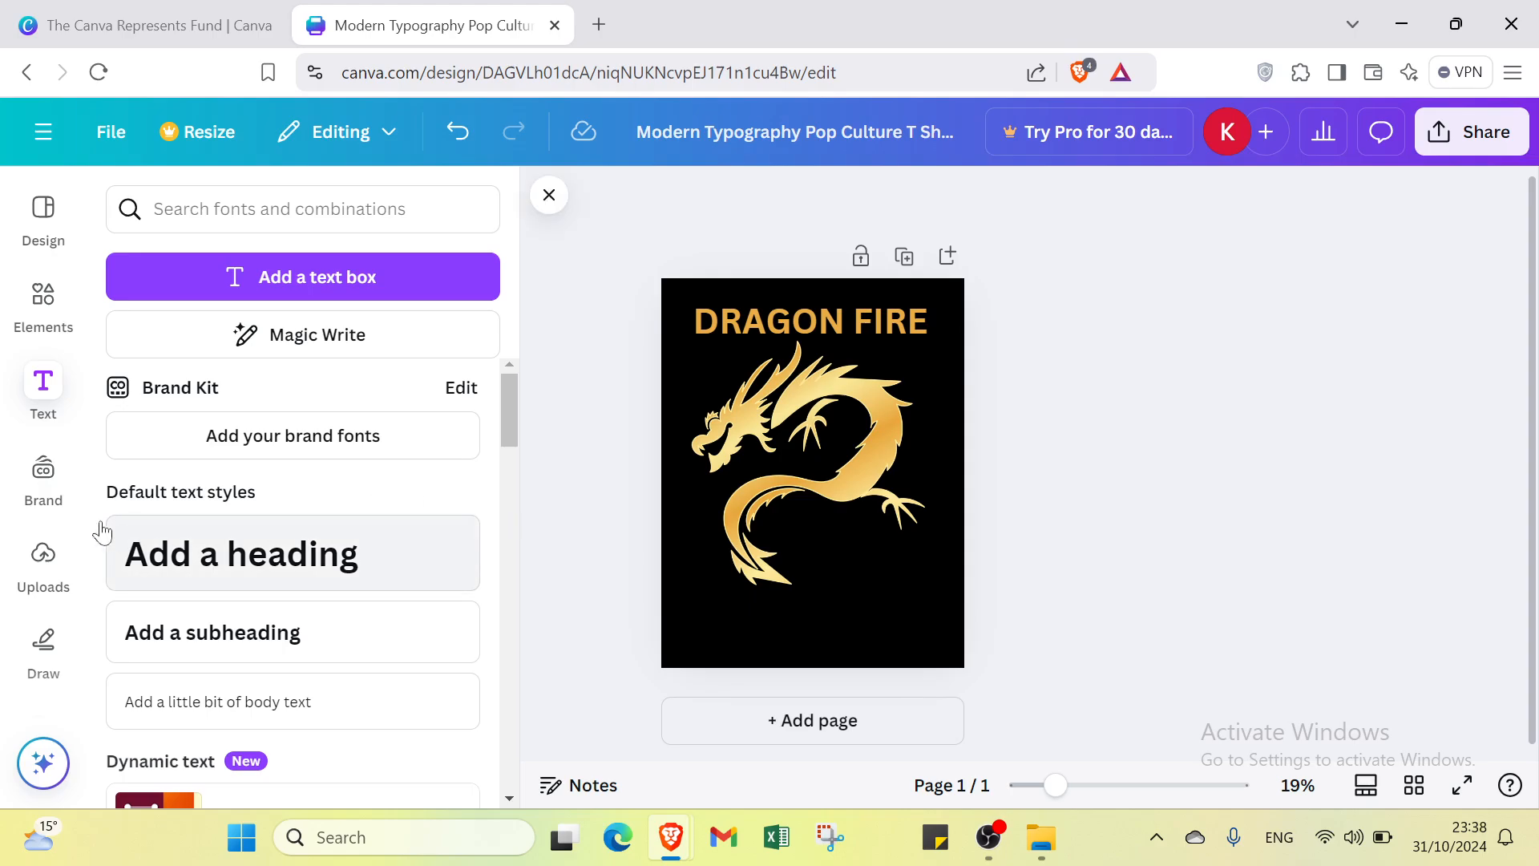
Step: Set the drawing marker to orange #ffa629 and draw a freehand doodle in the lower-right corner of the page
left_click(42, 654)
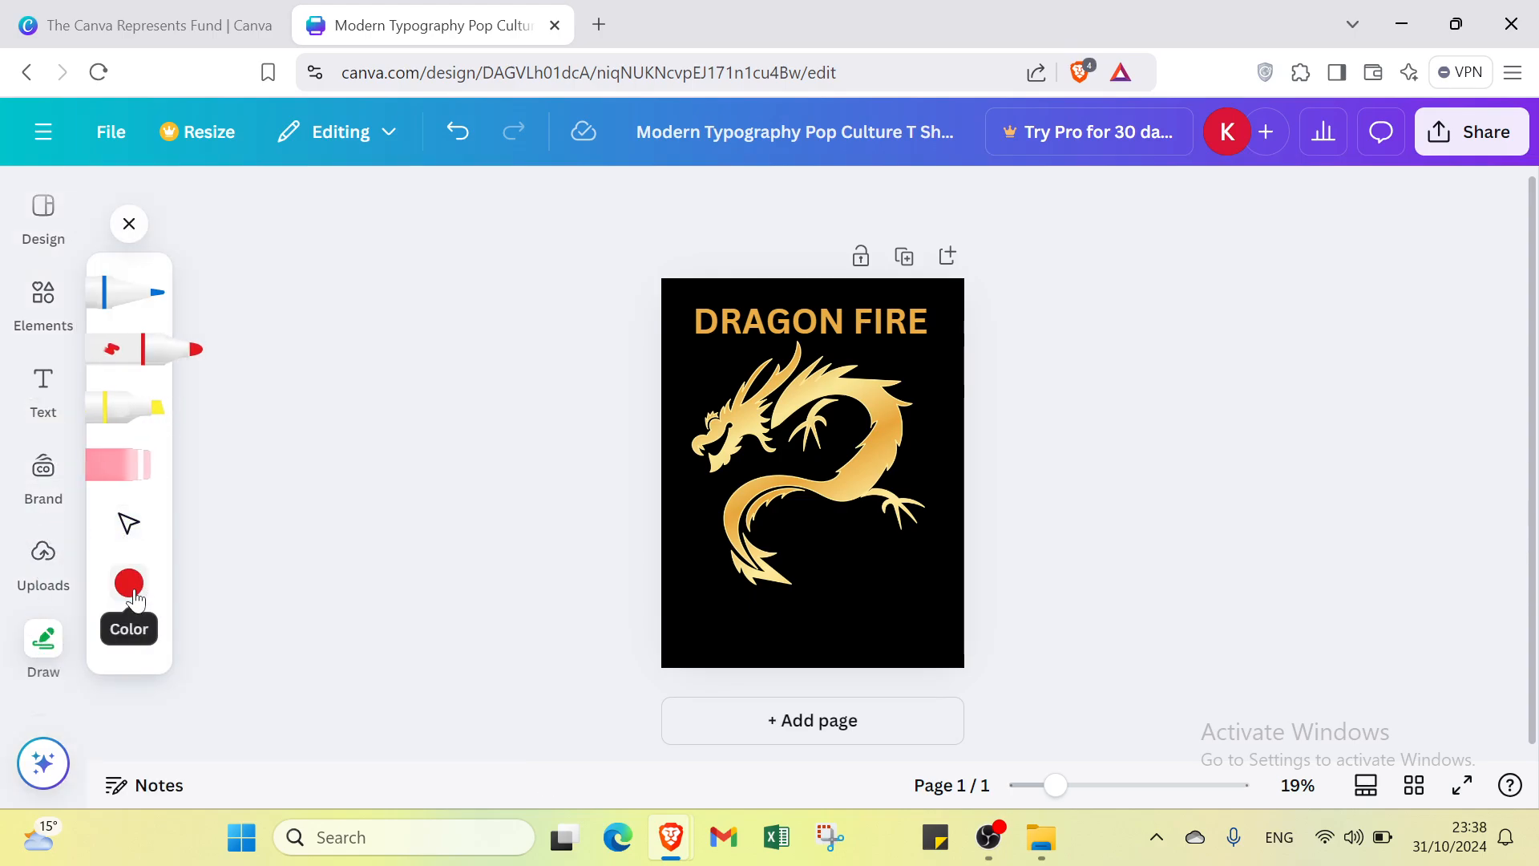
left_click(129, 585)
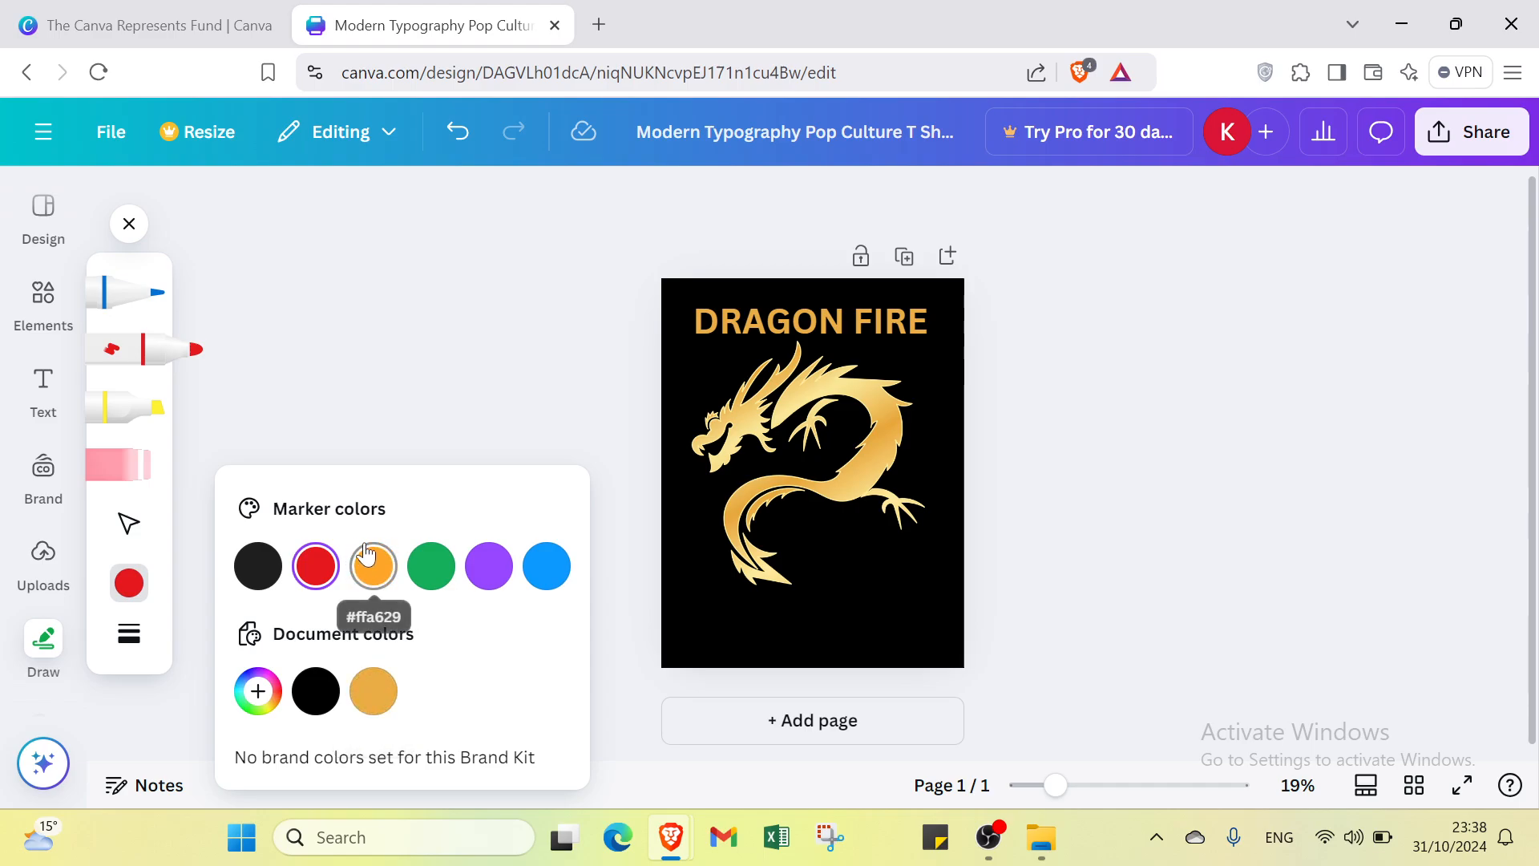
left_click(374, 567)
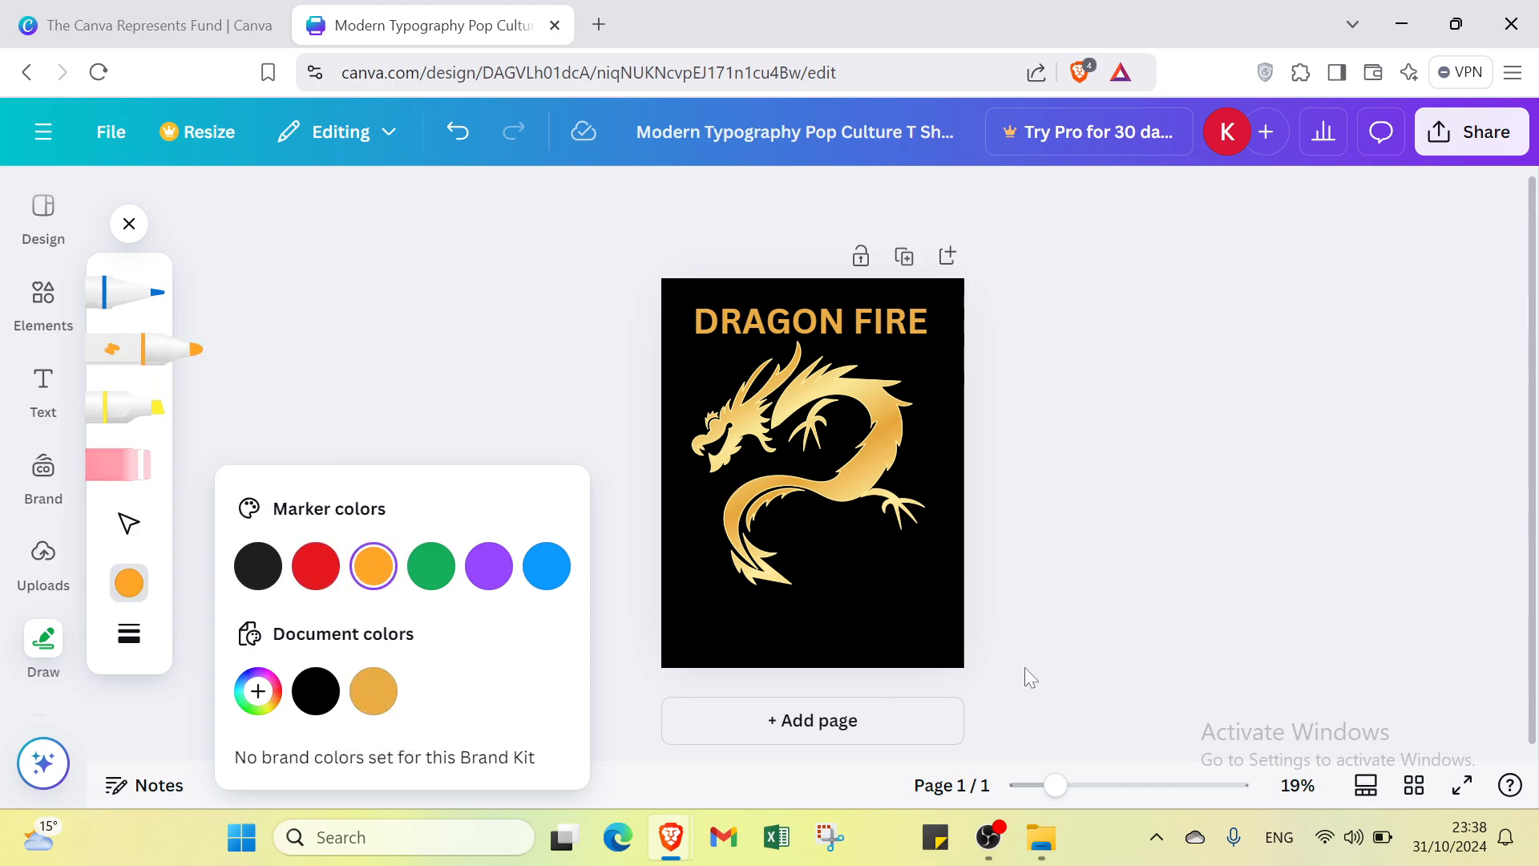
left_click(945, 606)
mouse_move(937, 638)
left_mouse_down()
mouse_move(838, 633)
mouse_move(938, 625)
mouse_move(928, 610)
mouse_move(843, 609)
mouse_move(914, 602)
mouse_move(923, 579)
mouse_move(897, 565)
mouse_move(901, 642)
left_mouse_up()
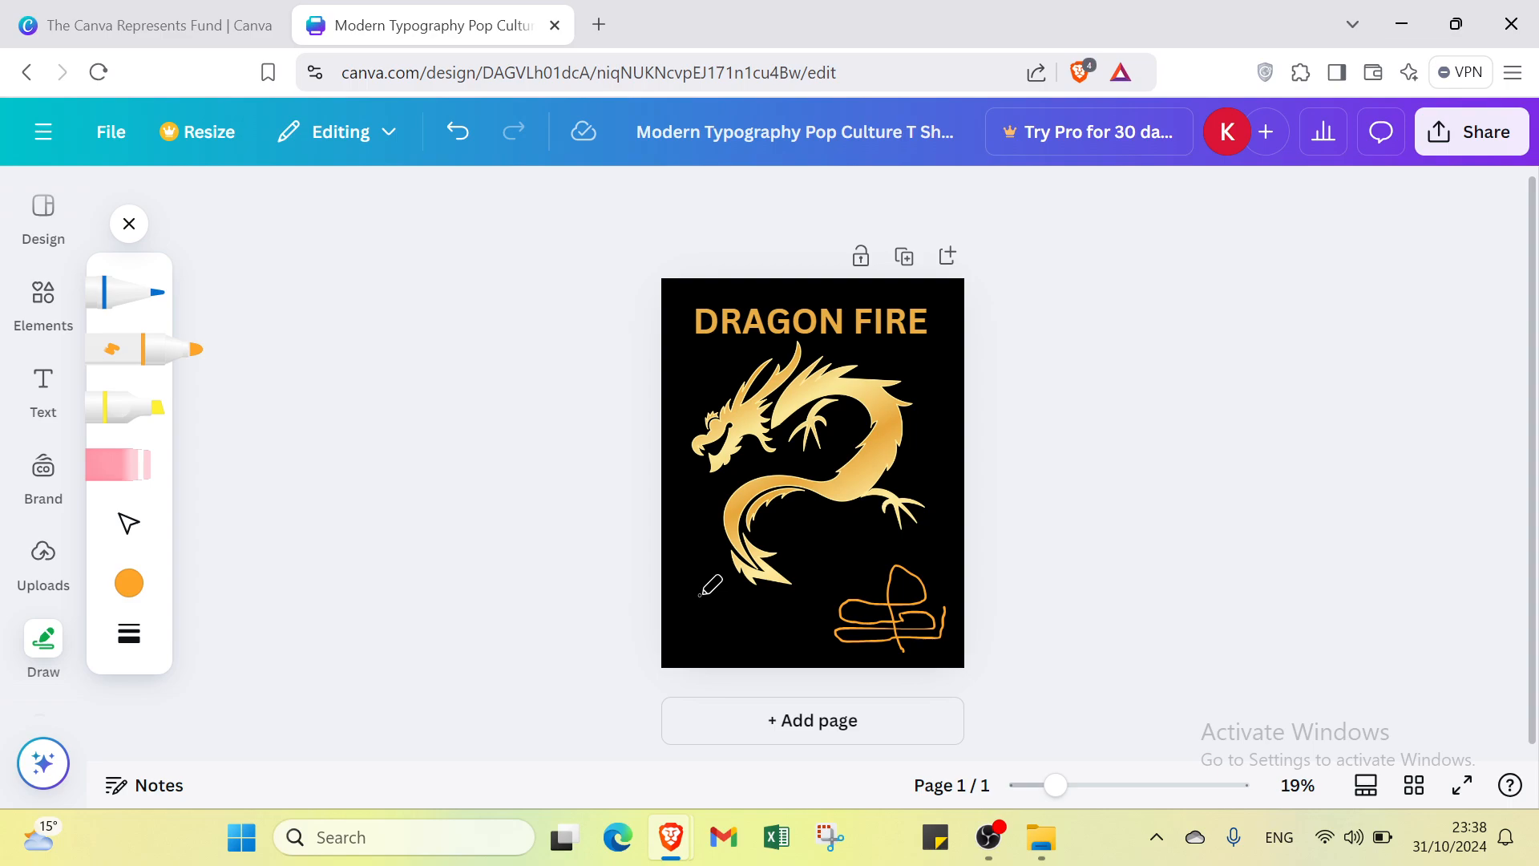
Step: Handwrite the letters "CANVA" with the orange marker across the lower part of the page
left_click_drag(677, 618, 709, 646)
left_click_drag(738, 596, 729, 652)
left_click_drag(732, 599, 763, 642)
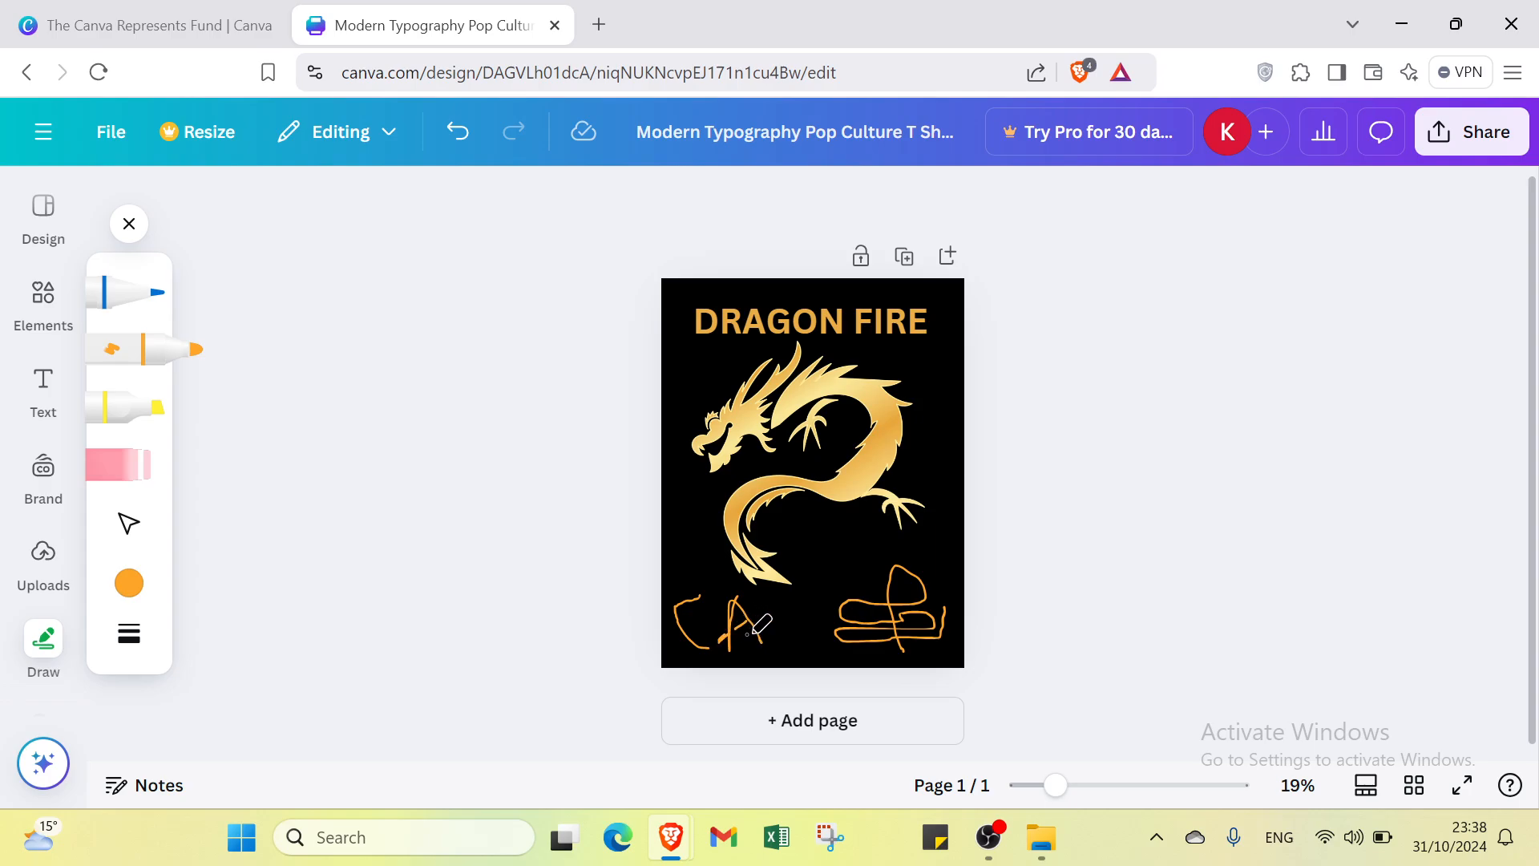
mouse_move(773, 600)
left_mouse_down()
mouse_move(779, 644)
mouse_move(774, 594)
mouse_move(806, 617)
mouse_move(809, 585)
left_mouse_up()
mouse_move(807, 522)
left_mouse_down()
mouse_move(862, 578)
mouse_move(863, 525)
mouse_move(904, 531)
mouse_move(901, 566)
mouse_move(923, 521)
mouse_move(914, 553)
left_mouse_up()
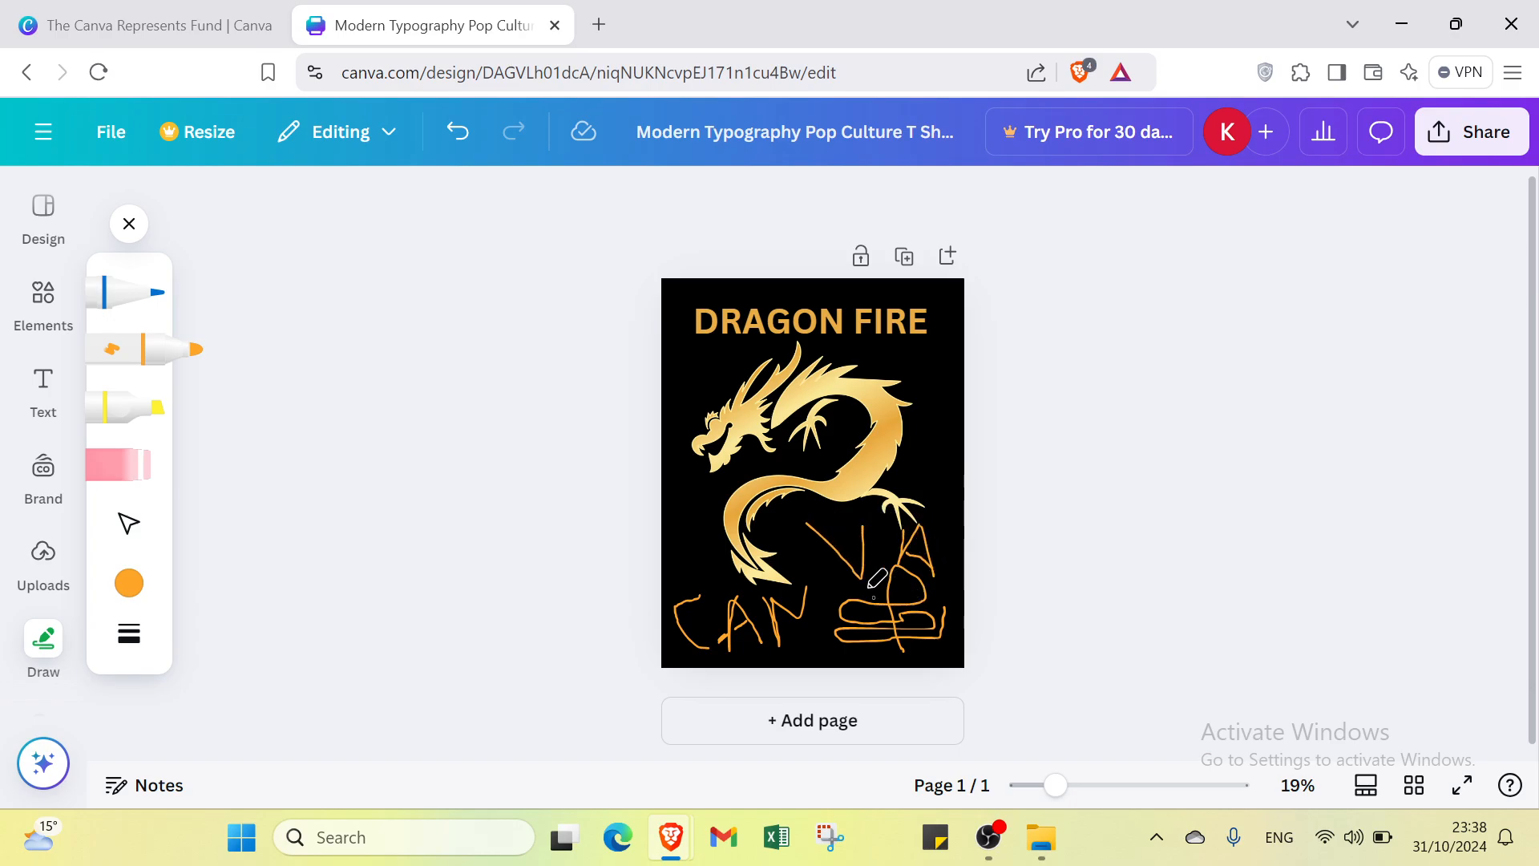
Step: Undo all the orange marker strokes, removing both the handwritten letters and the doodle from the page
left_click(456, 133)
left_click(455, 133)
left_click(455, 133)
left_click(456, 134)
left_click(456, 133)
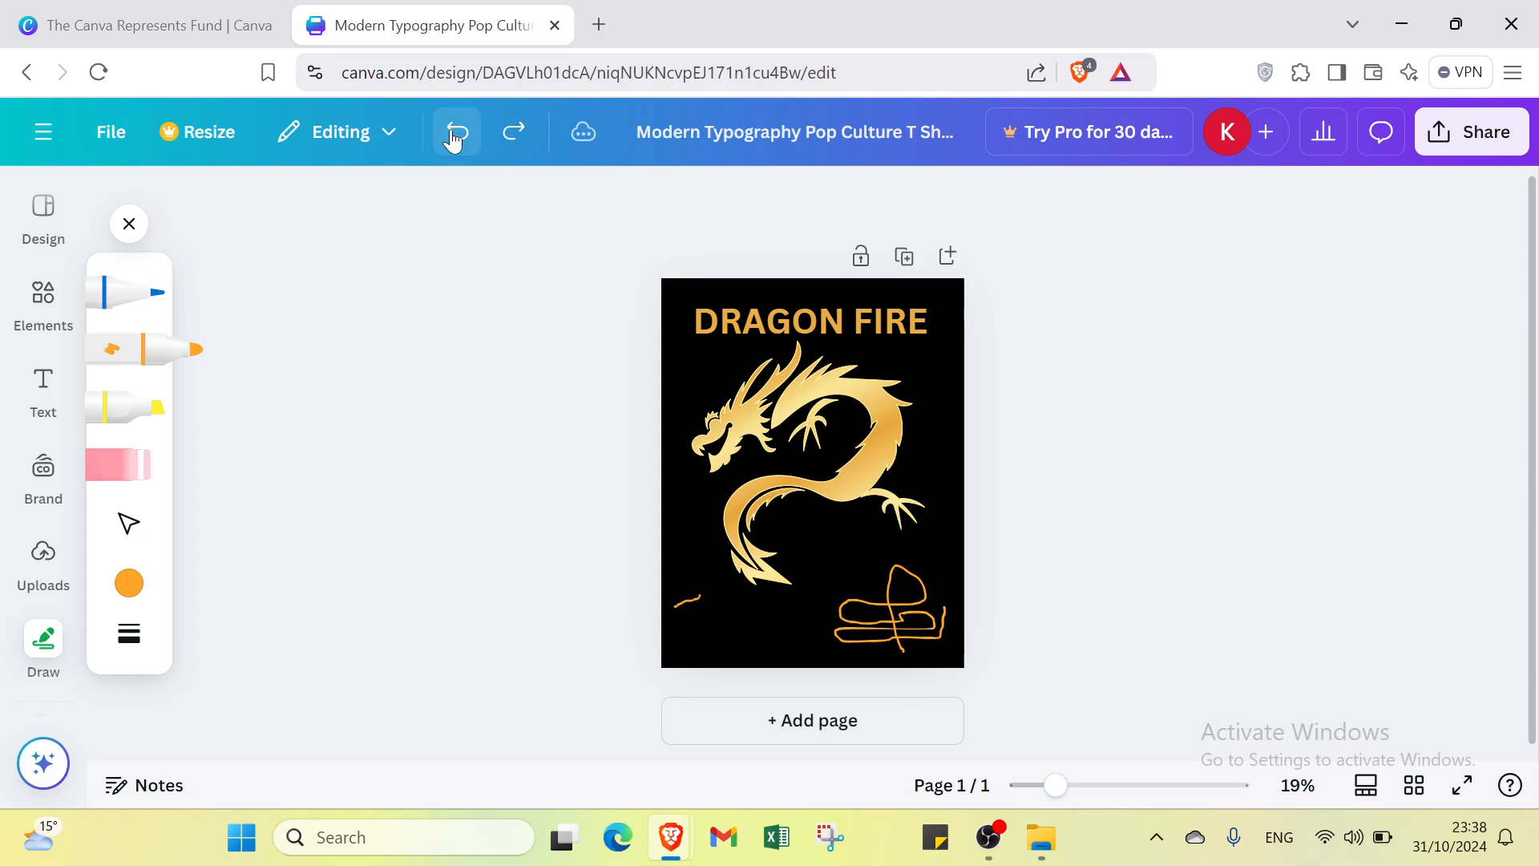
left_click(456, 133)
left_click(456, 133)
left_click(514, 133)
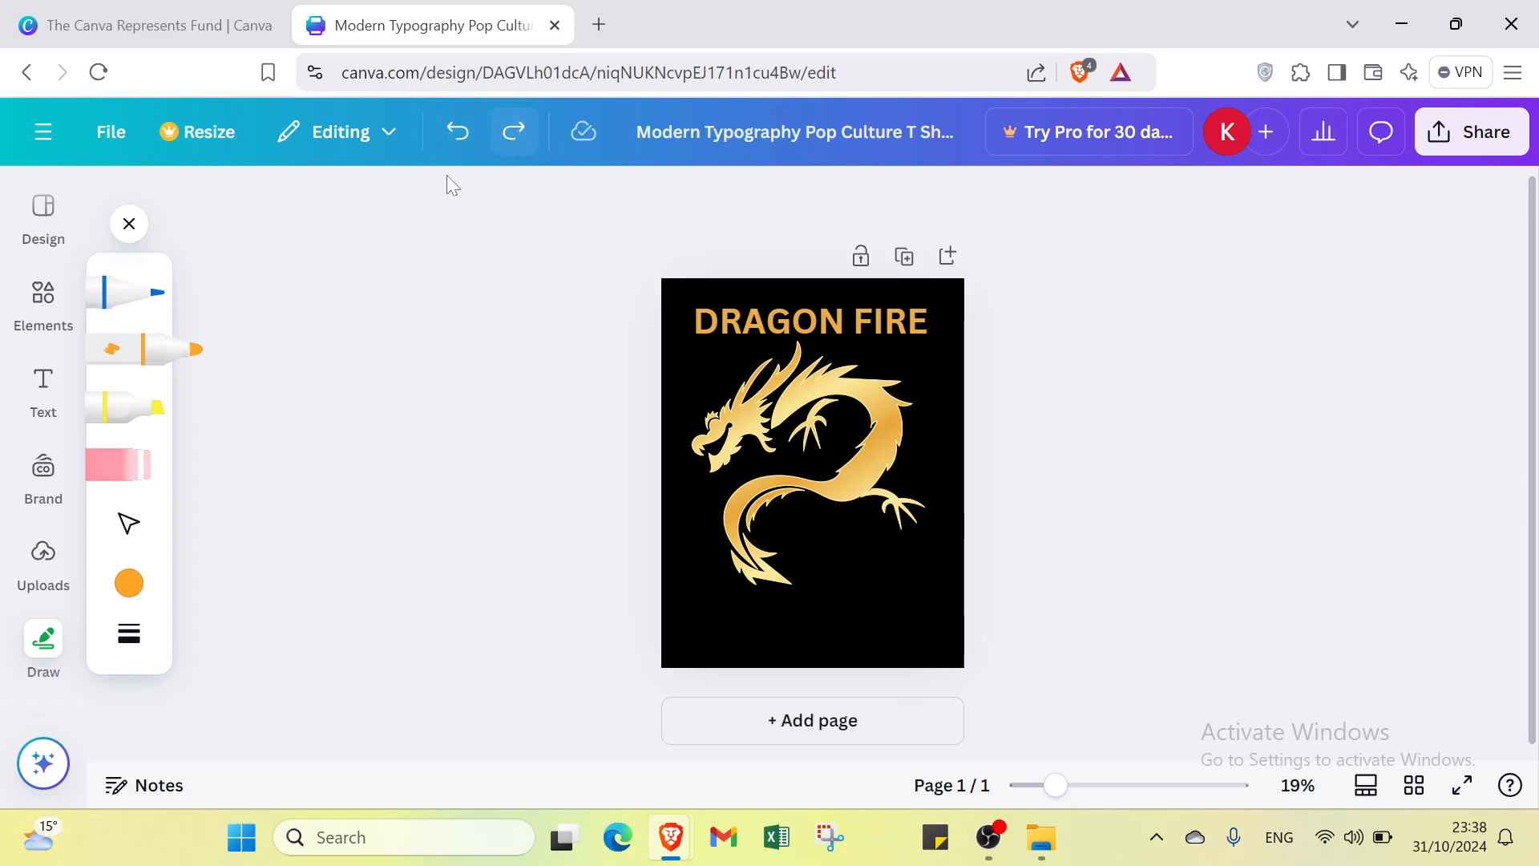
Step: Look at the brand kit options and the uploads section, including the file selection dialog for uploading media
left_click(45, 479)
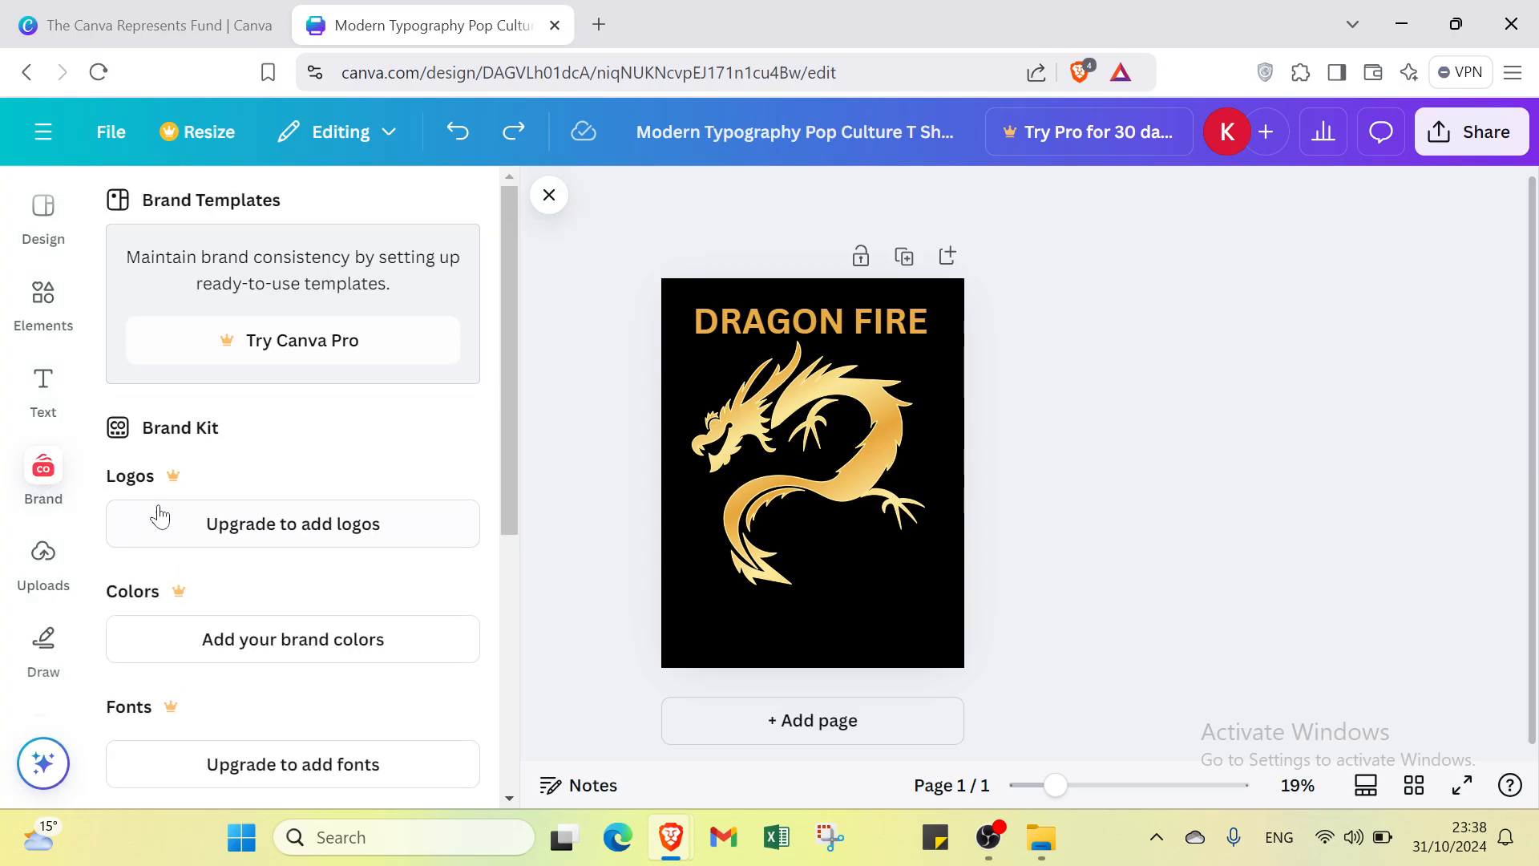
left_click(46, 588)
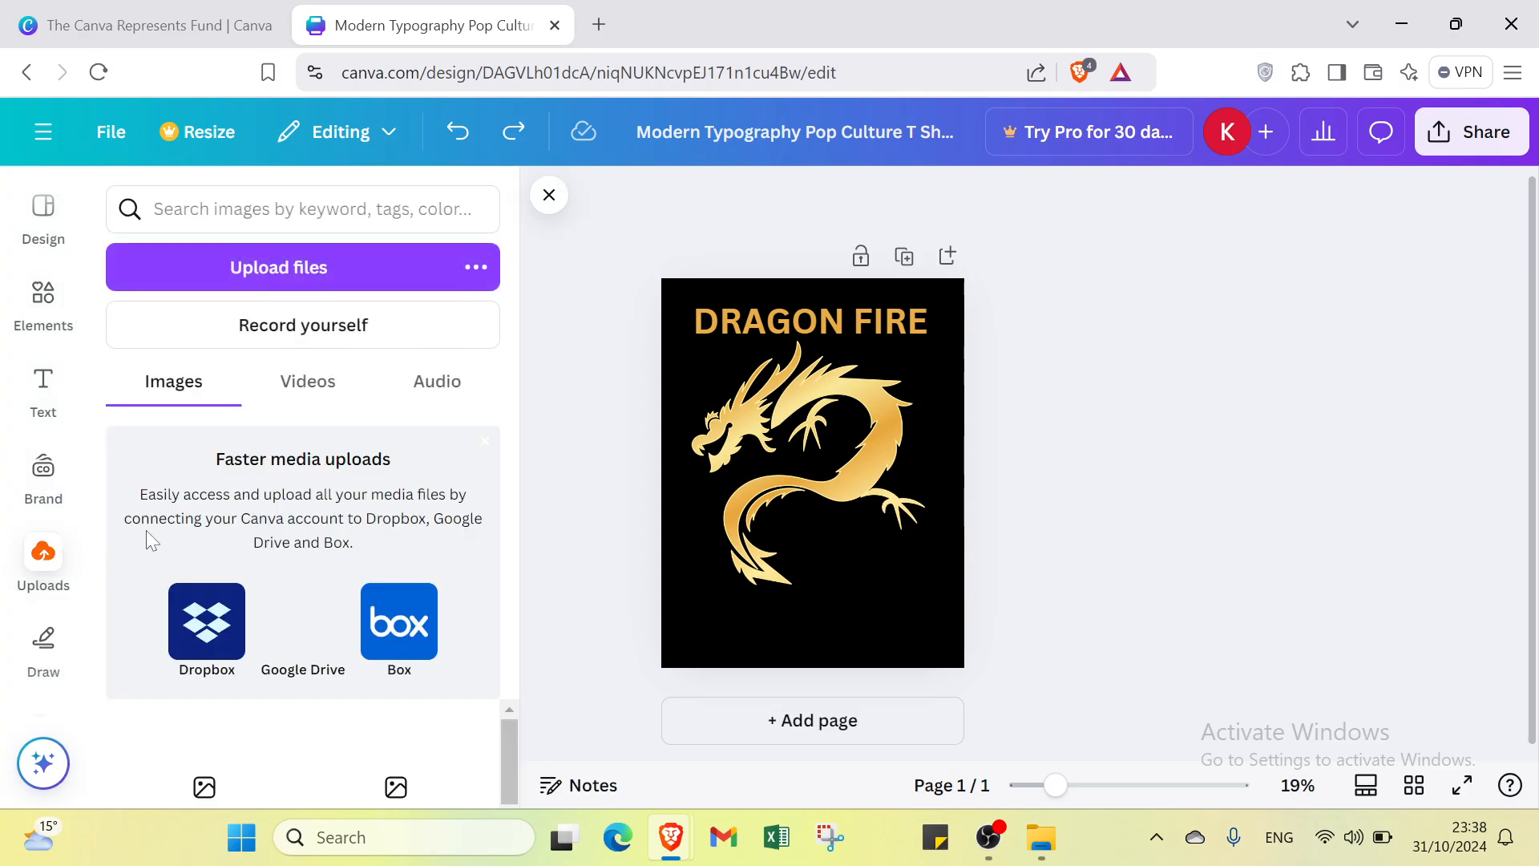
left_click(291, 287)
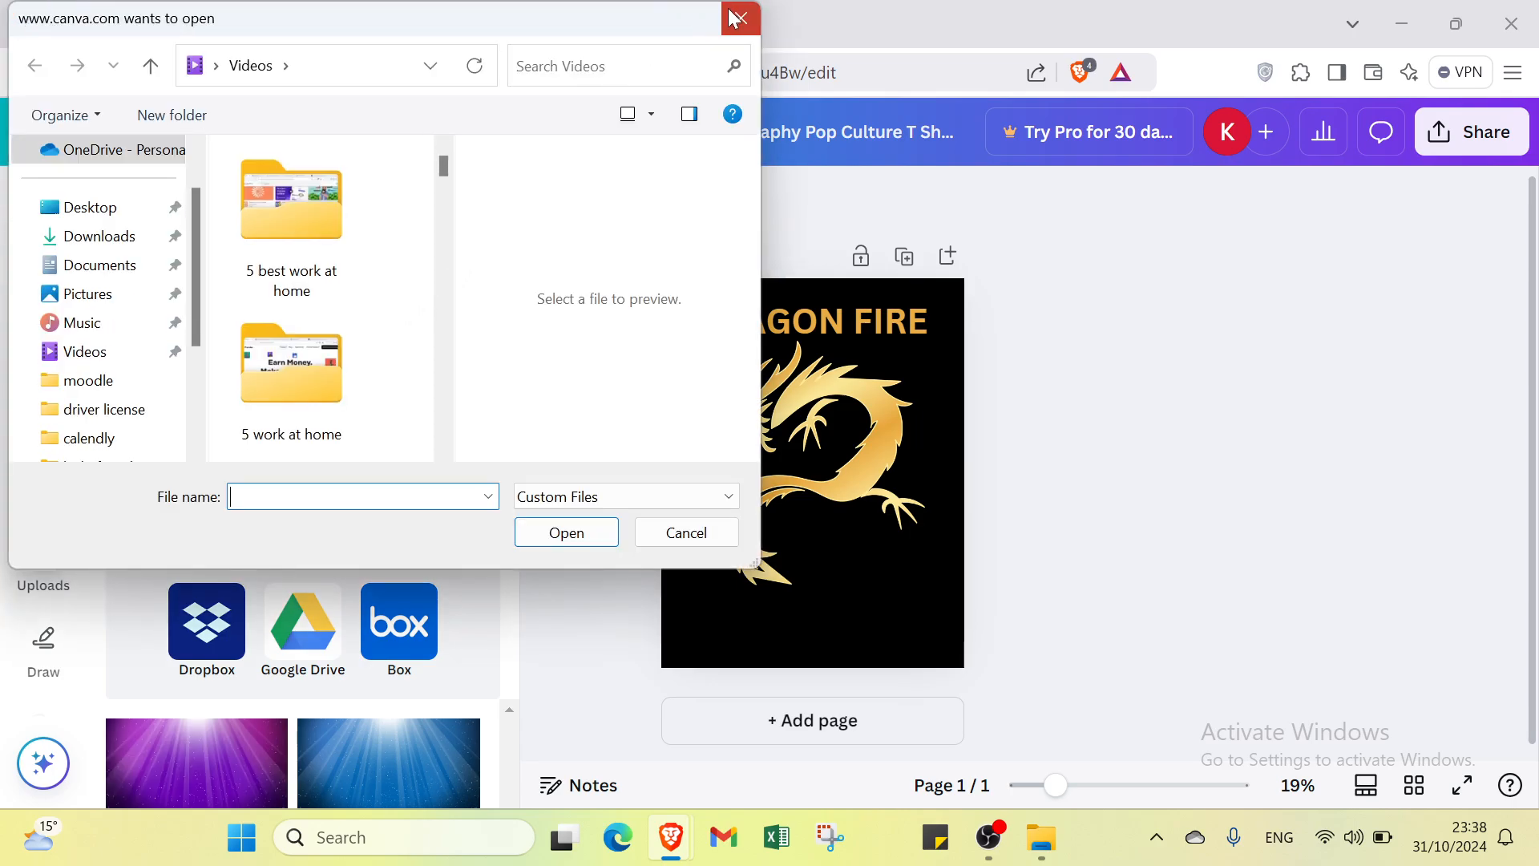
left_click(739, 18)
Step: Record a short camera clip over the design, and exit the recording studio without saving it
left_click(445, 321)
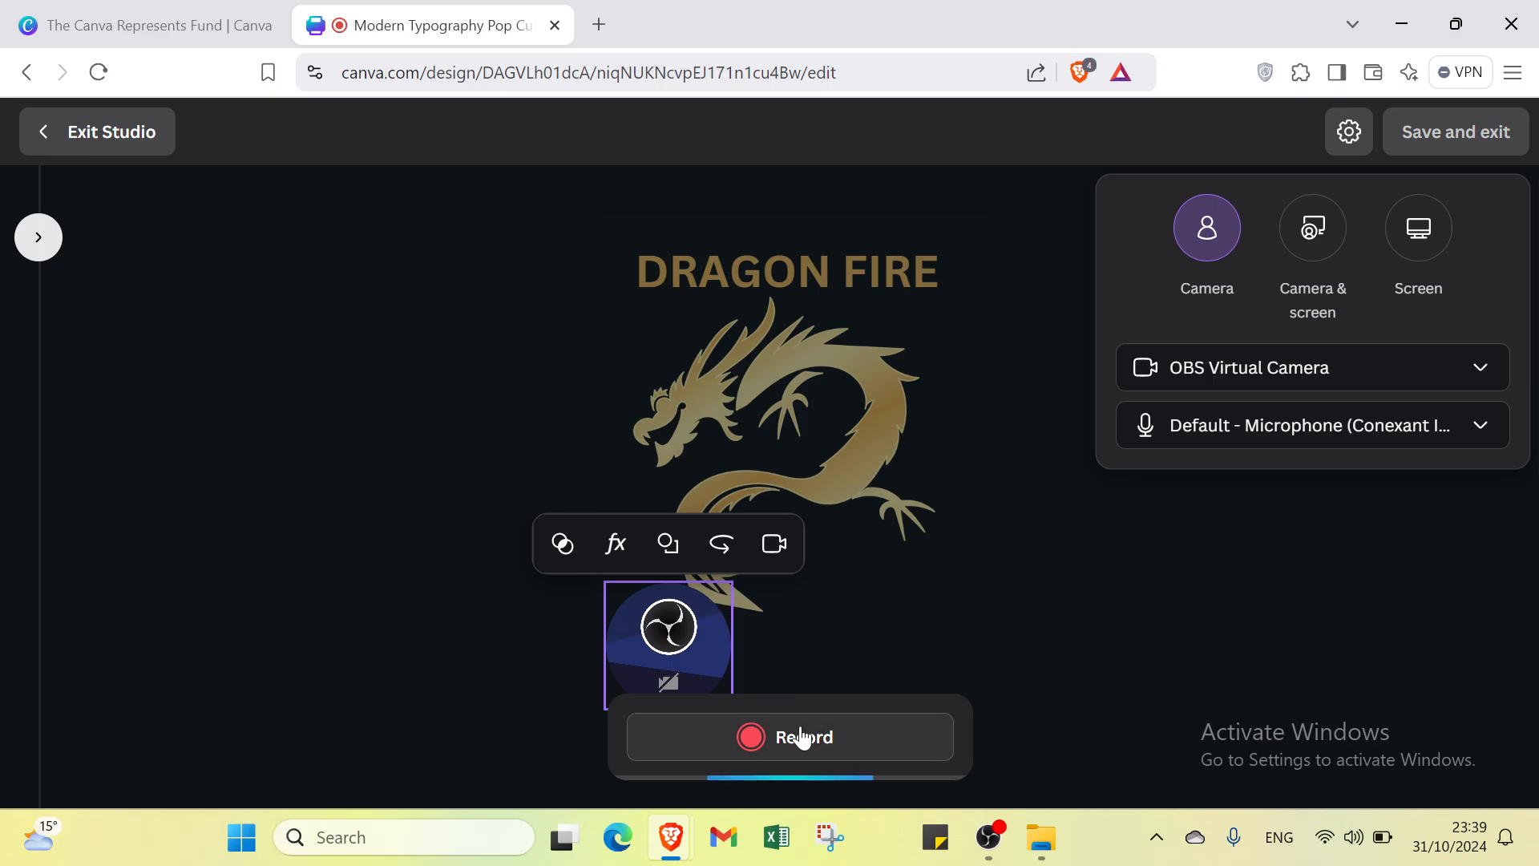
left_click(801, 734)
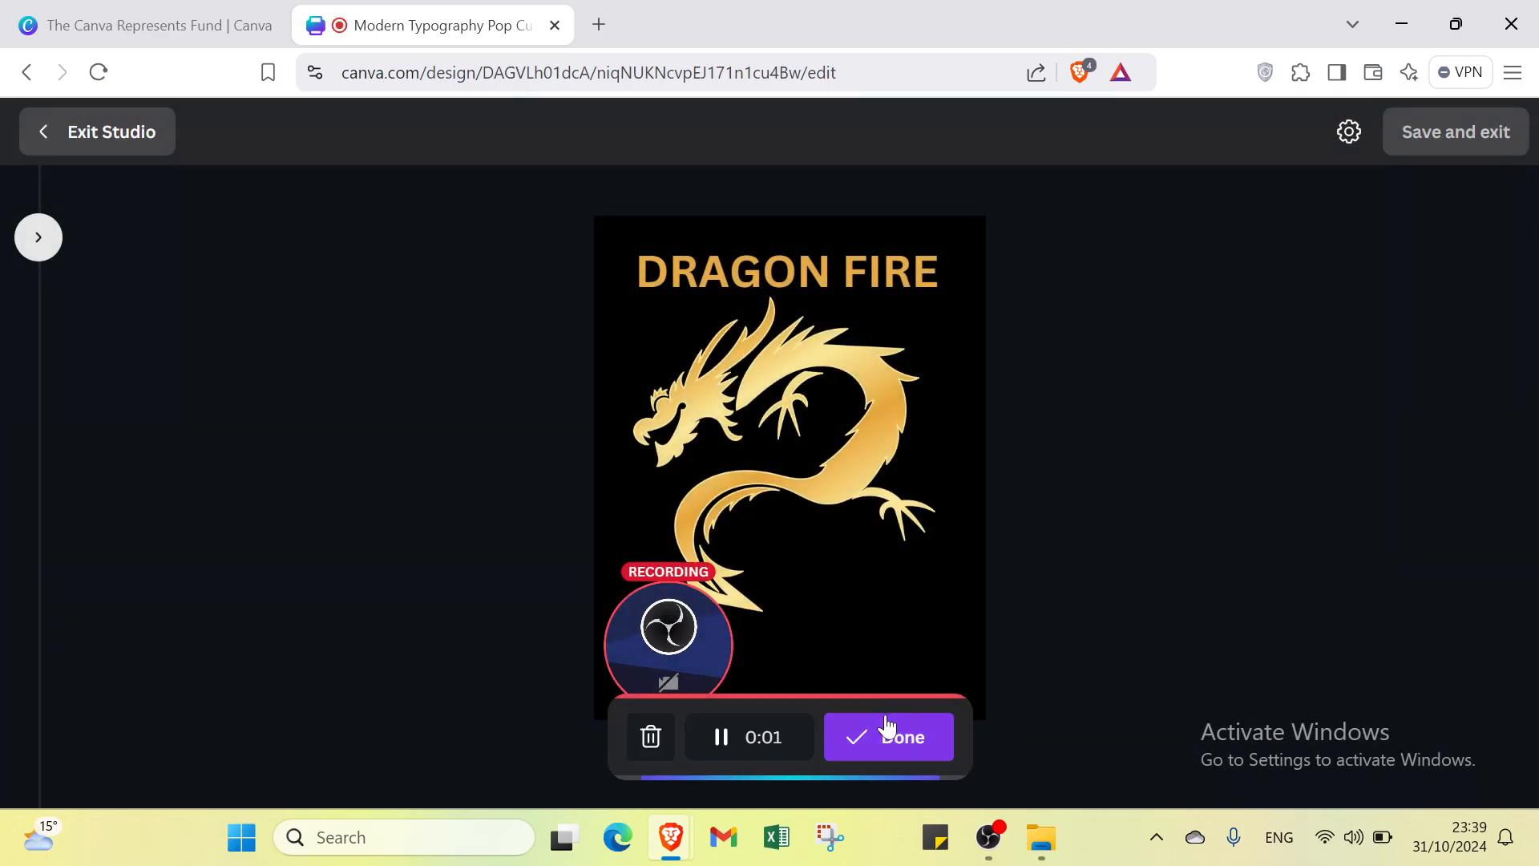
left_click(887, 730)
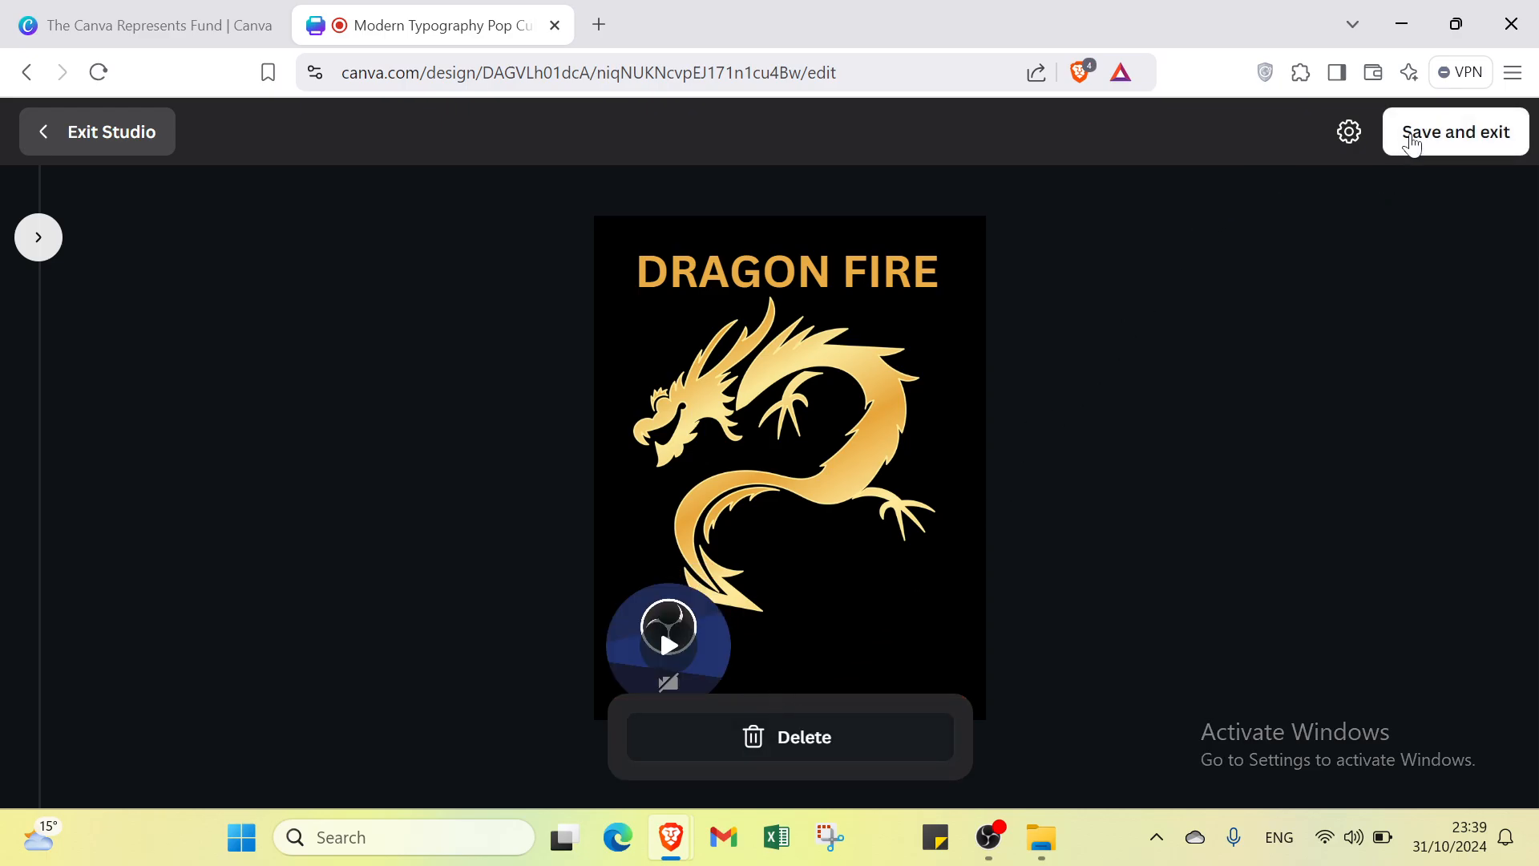
left_click(157, 146)
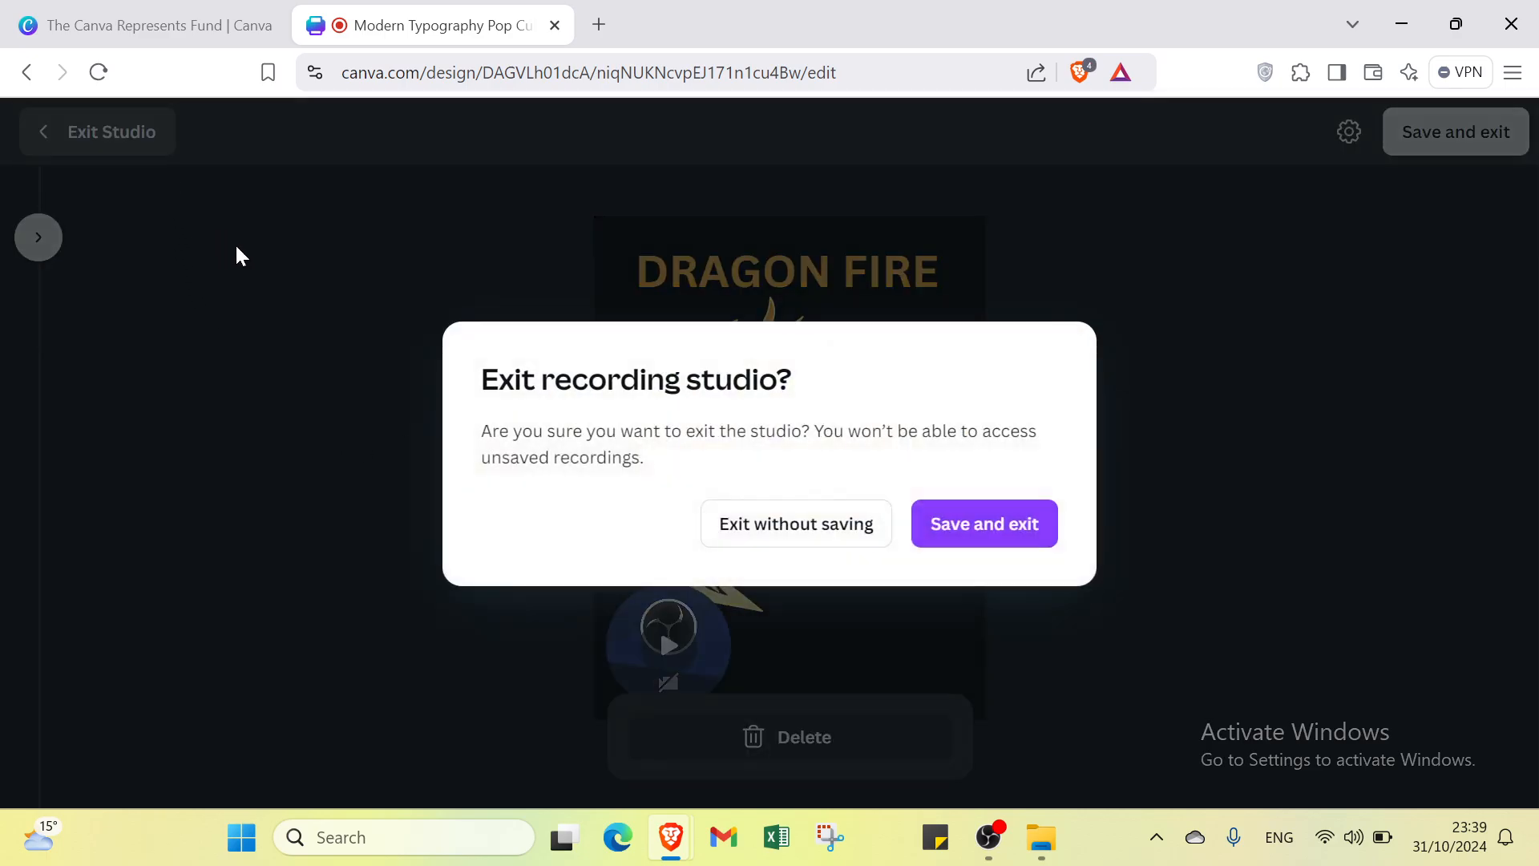
left_click(806, 543)
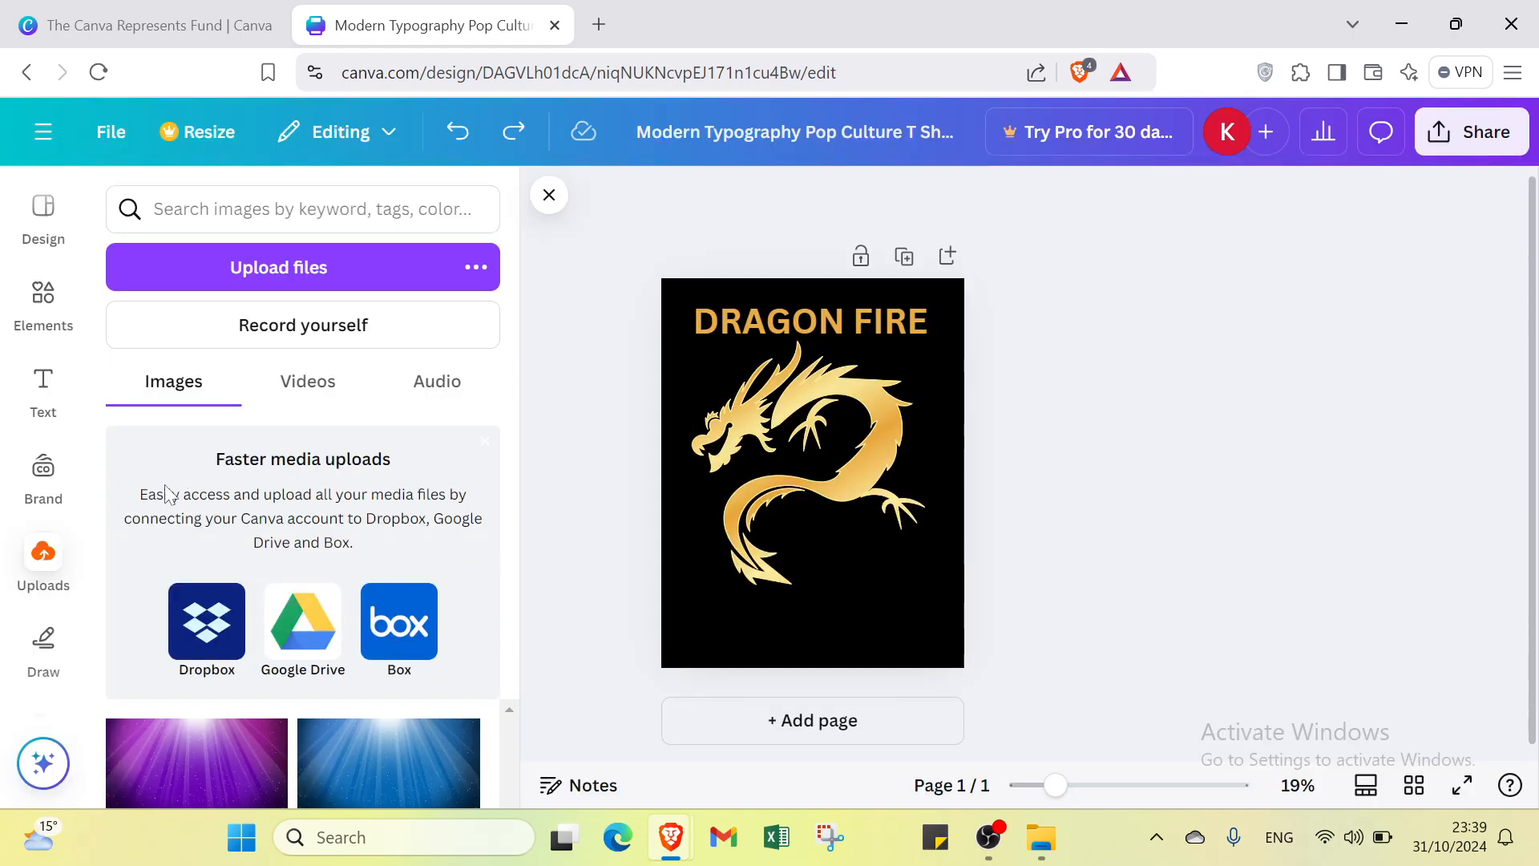
Step: Look through the uploaded videos, audio and images, the projects, apps and QR code sections, and the t-shirt templates
left_click(333, 385)
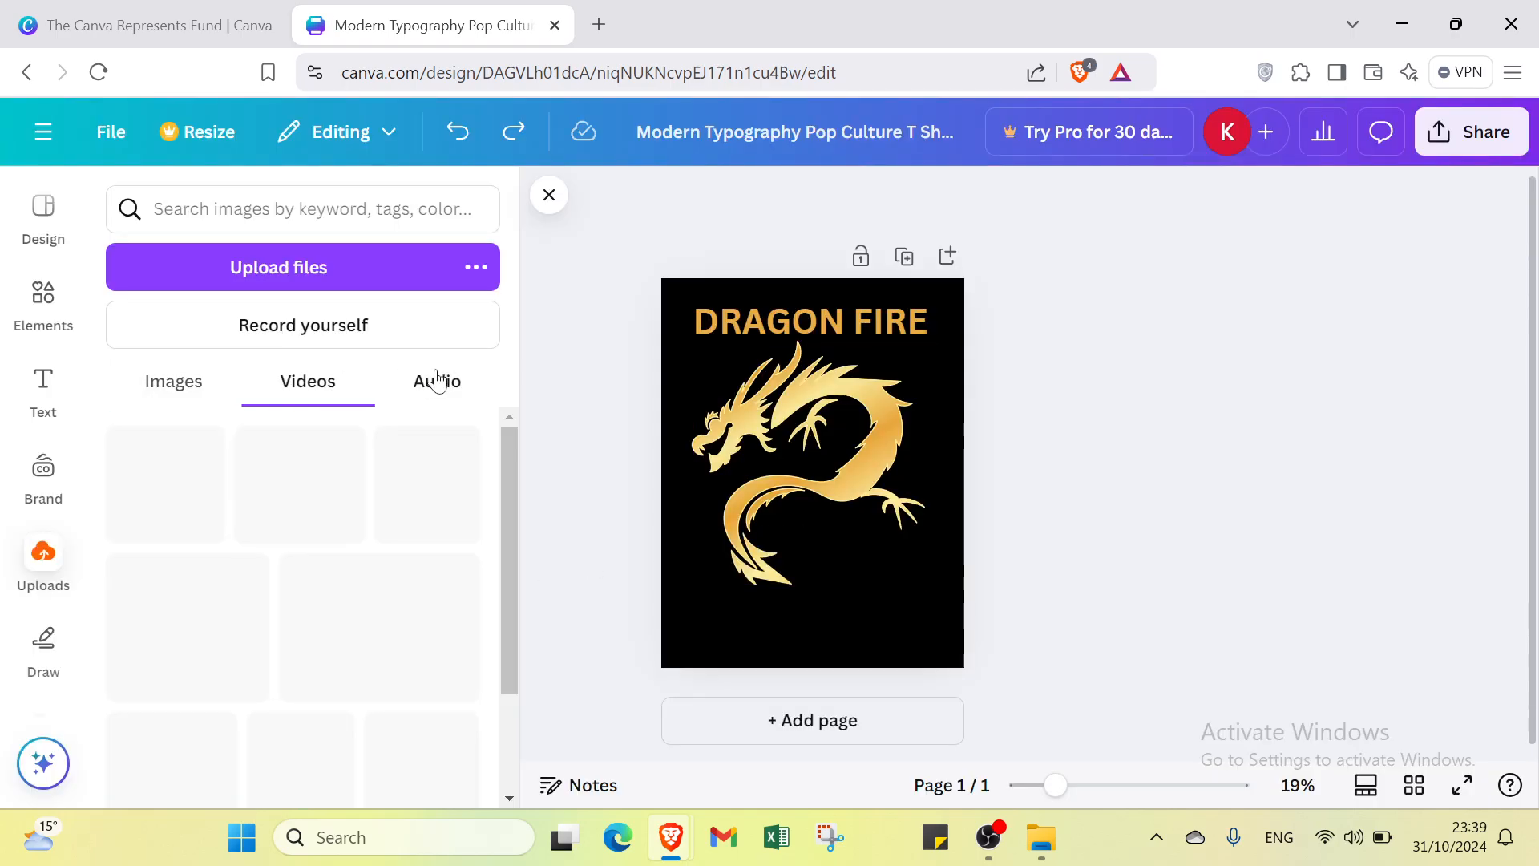
left_click(436, 382)
left_click(176, 393)
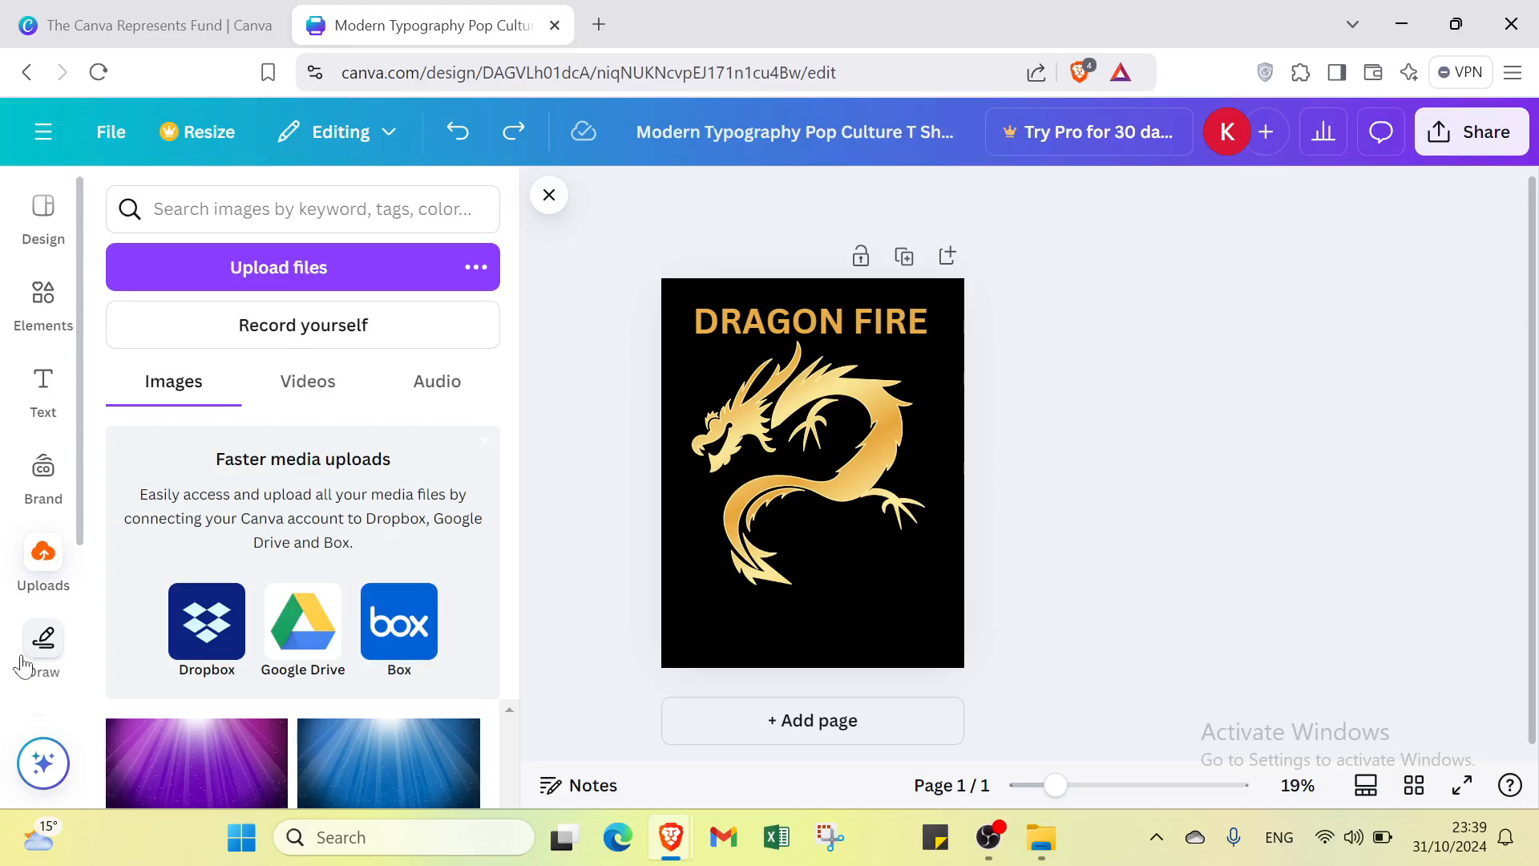
scroll(28, 653, "down", 3)
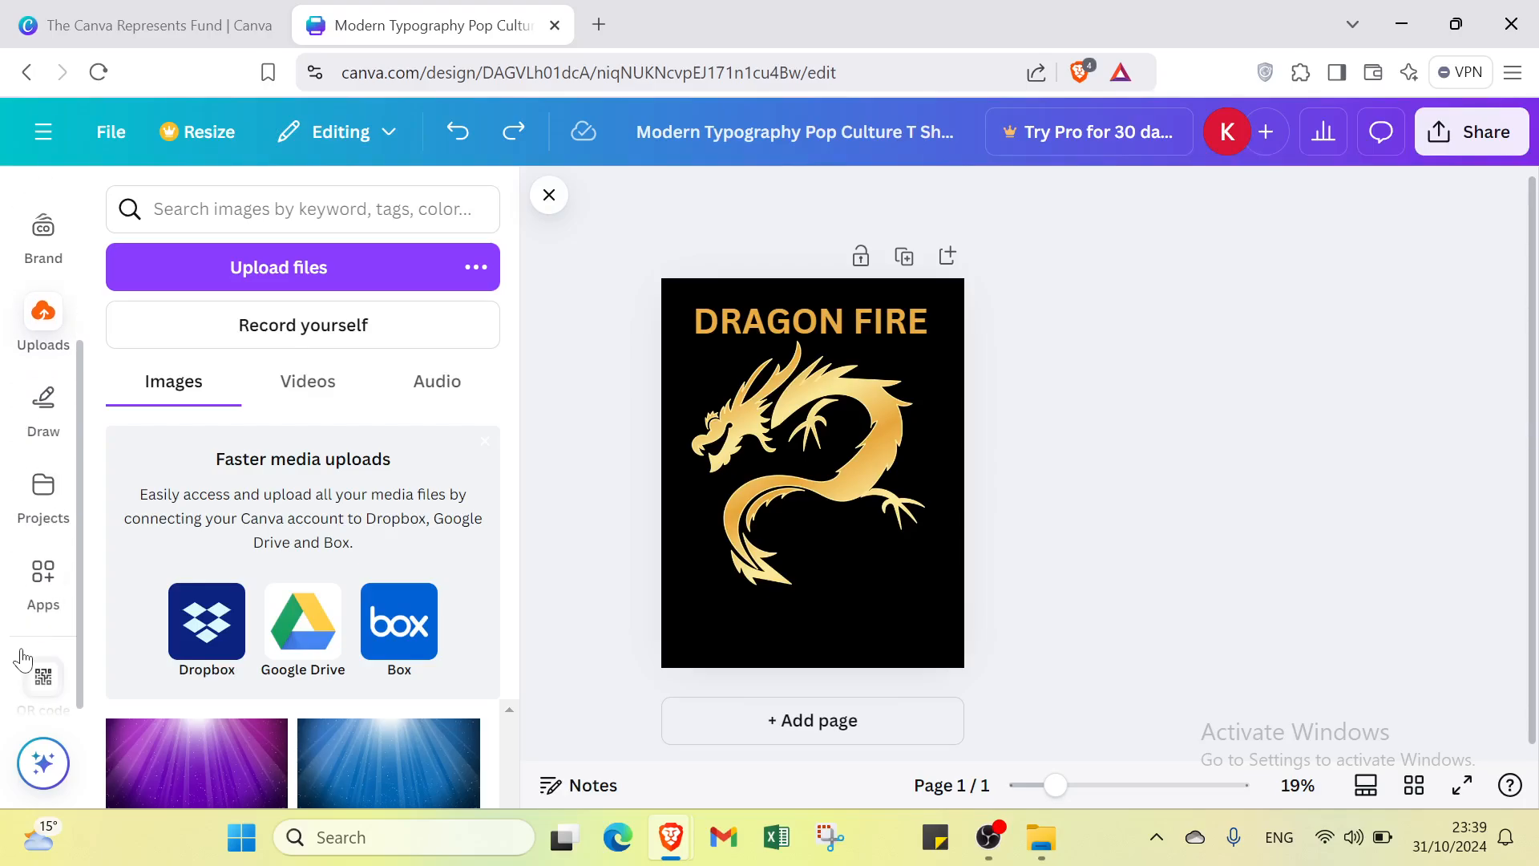
left_click(39, 498)
left_click(53, 571)
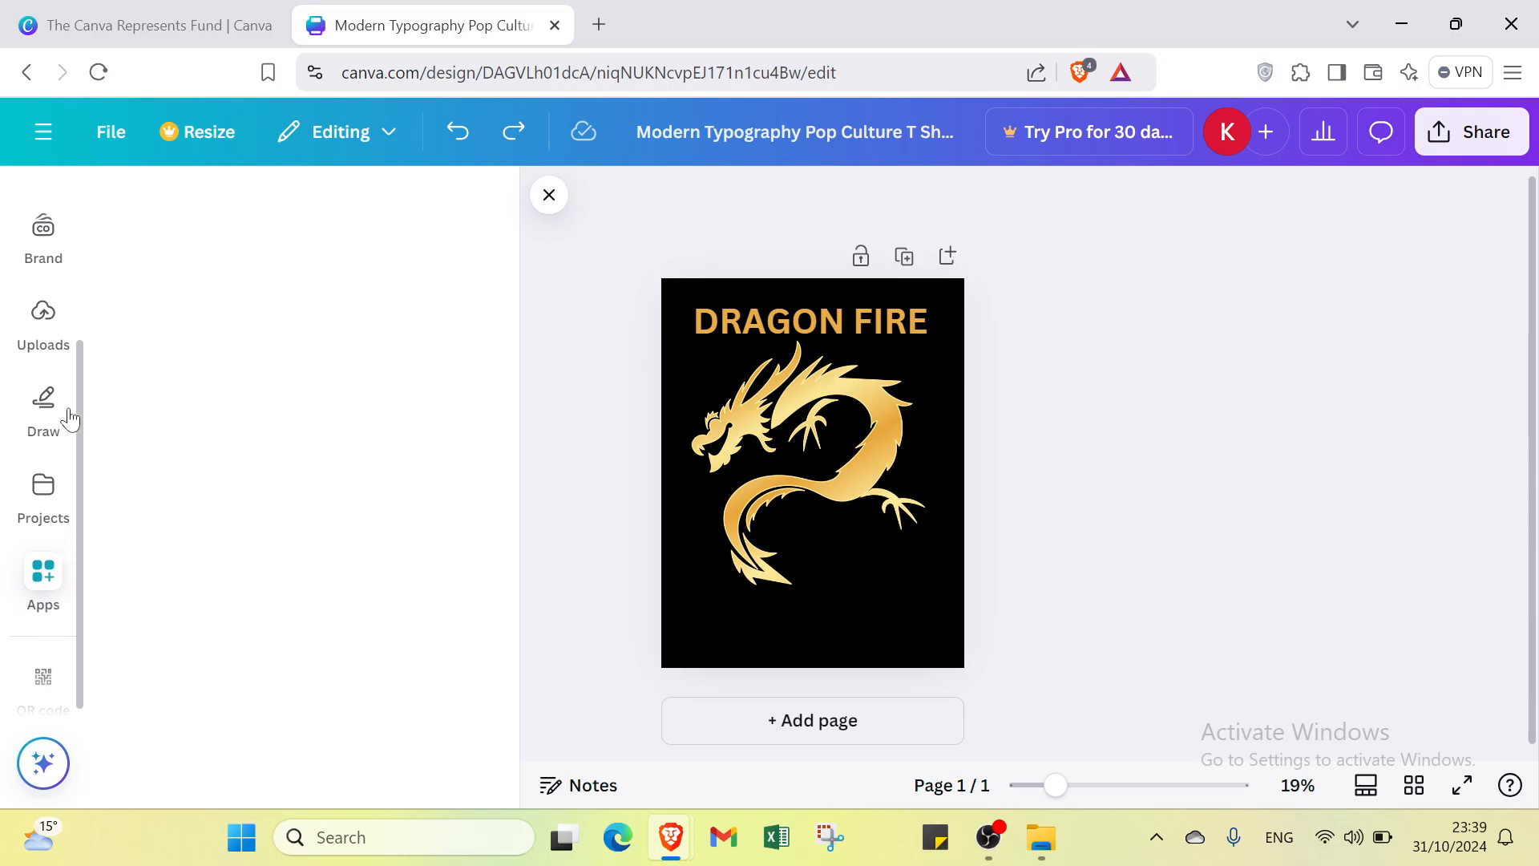
scroll(23, 489, "up", 3)
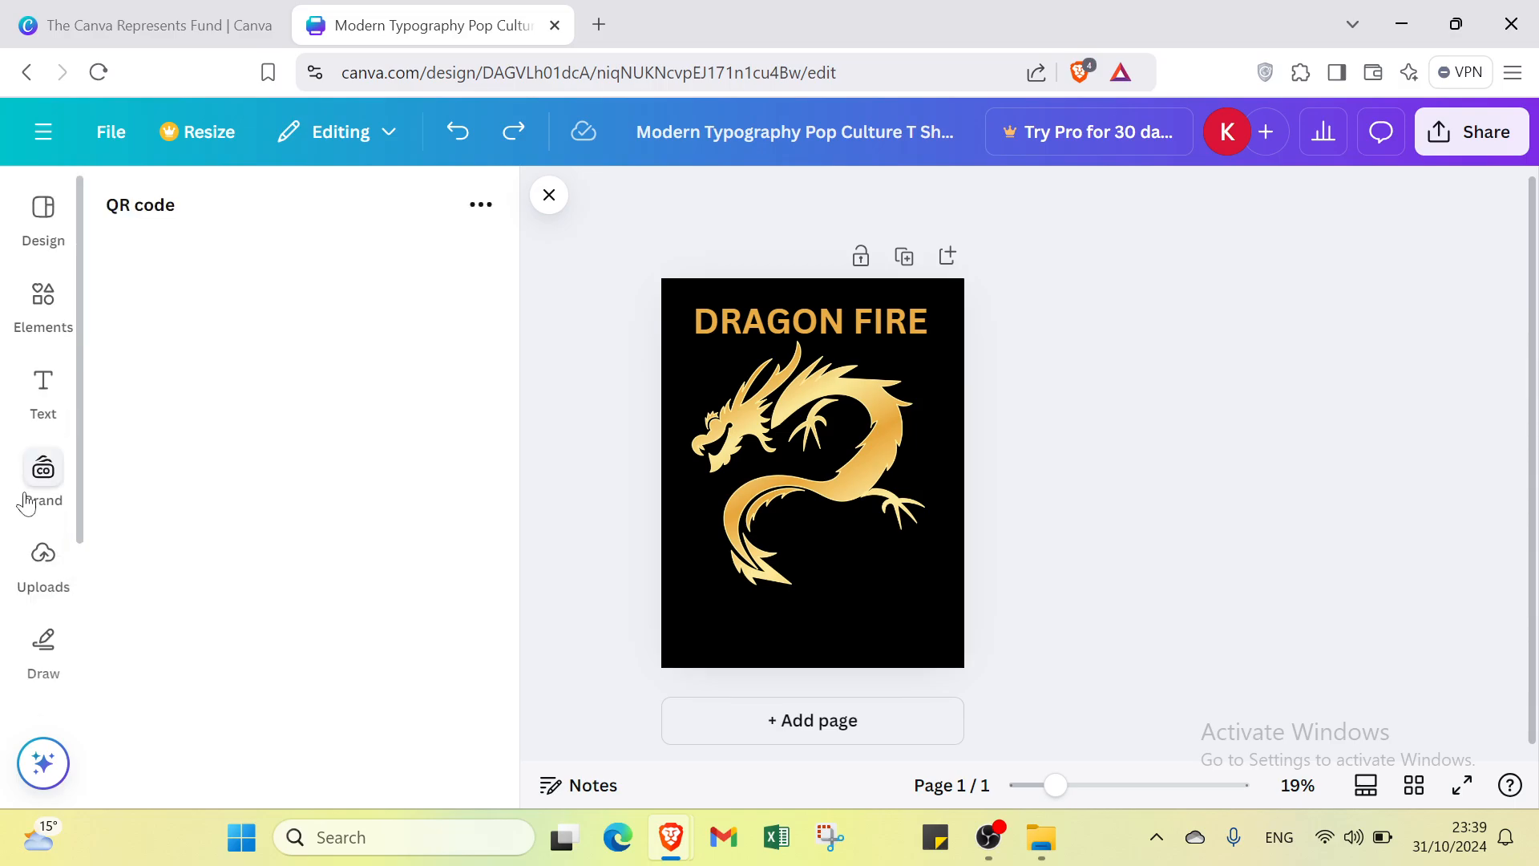
left_click(61, 215)
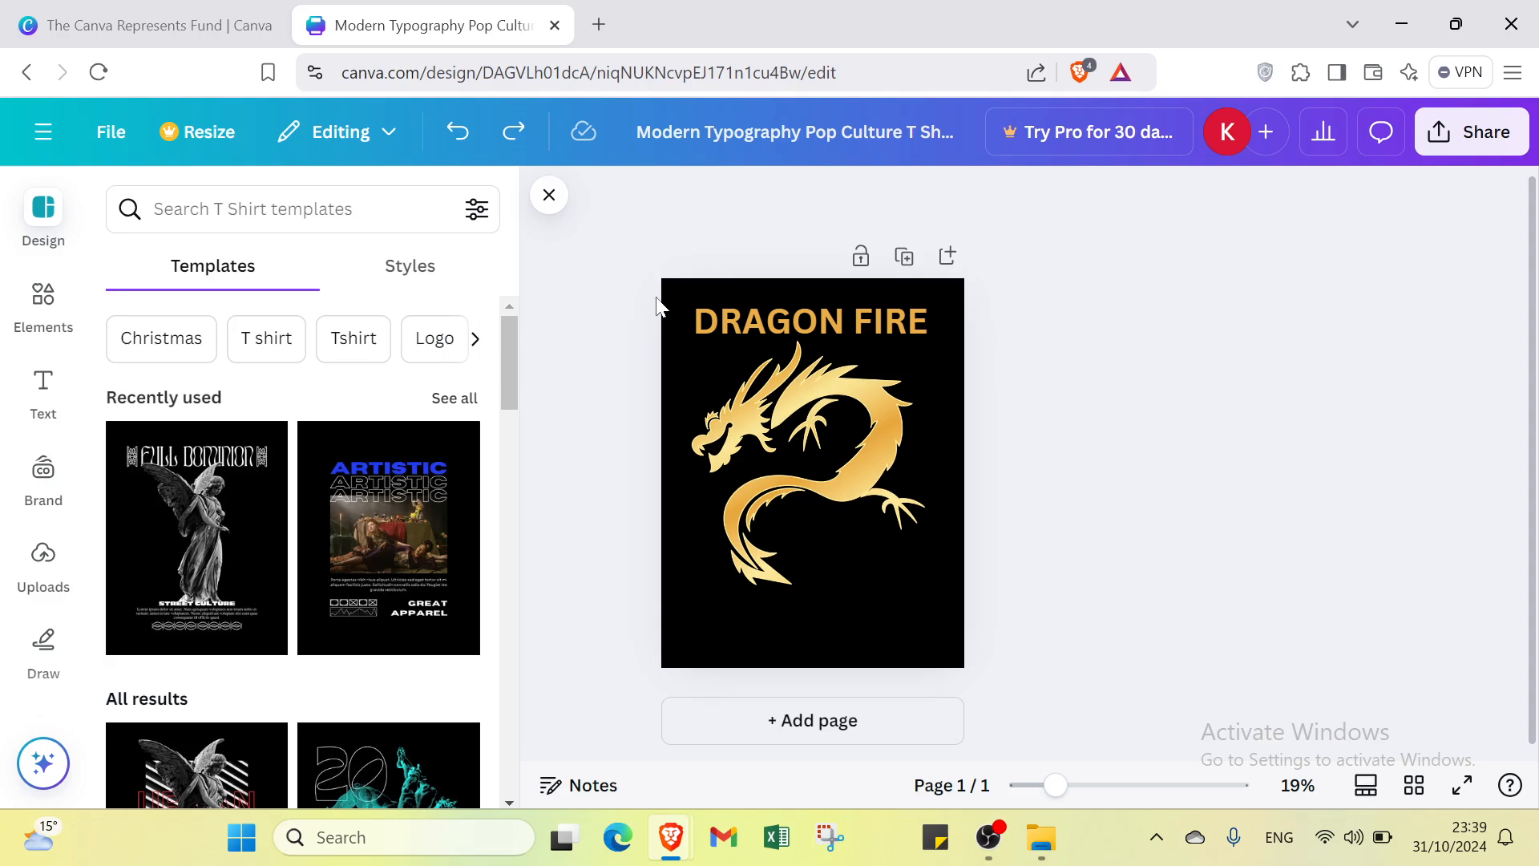
left_click(1095, 511)
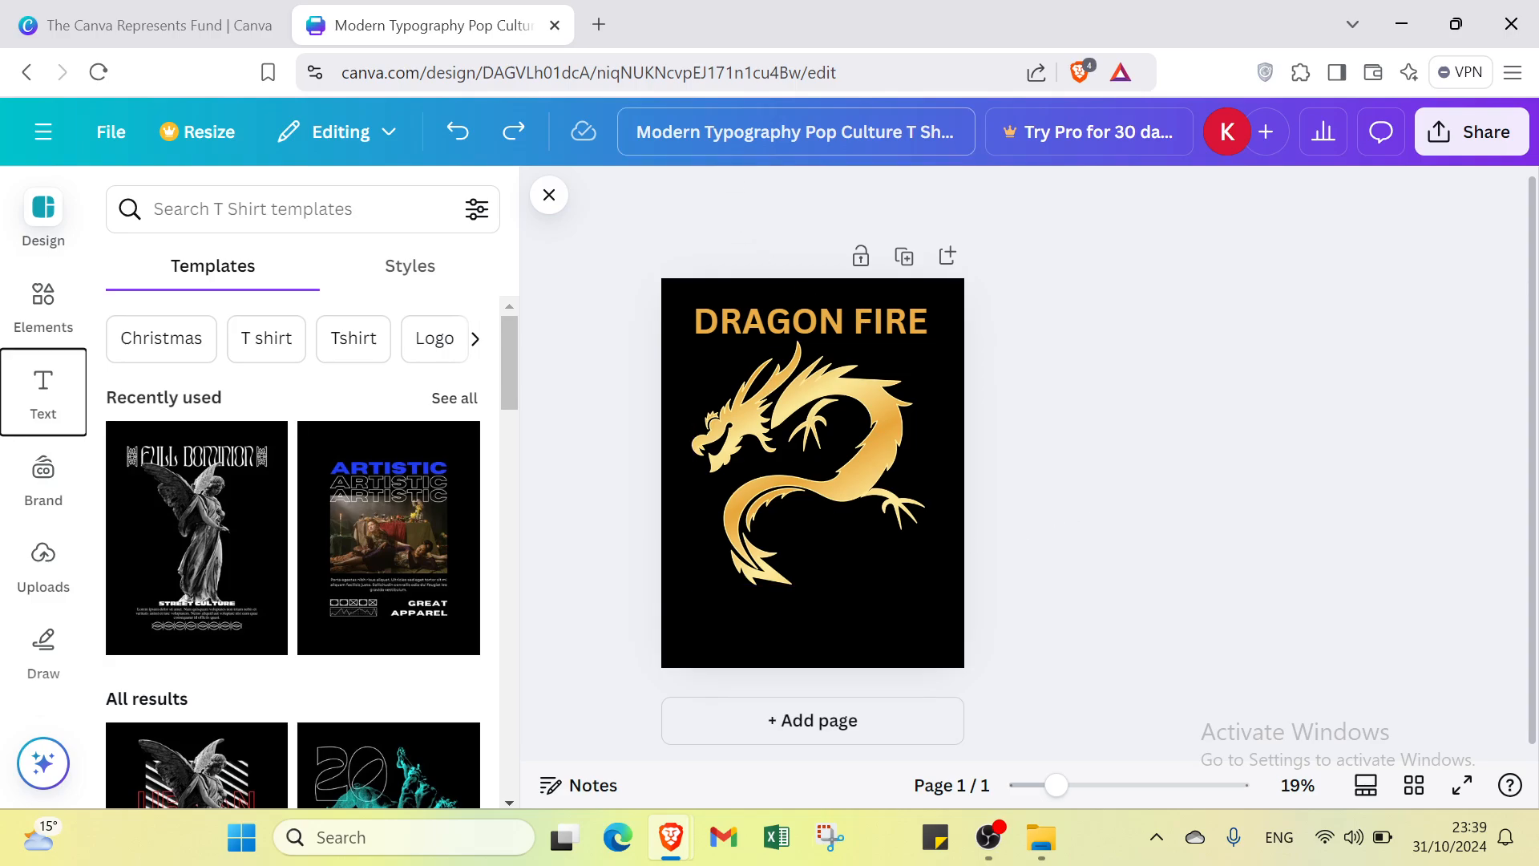
left_click(549, 195)
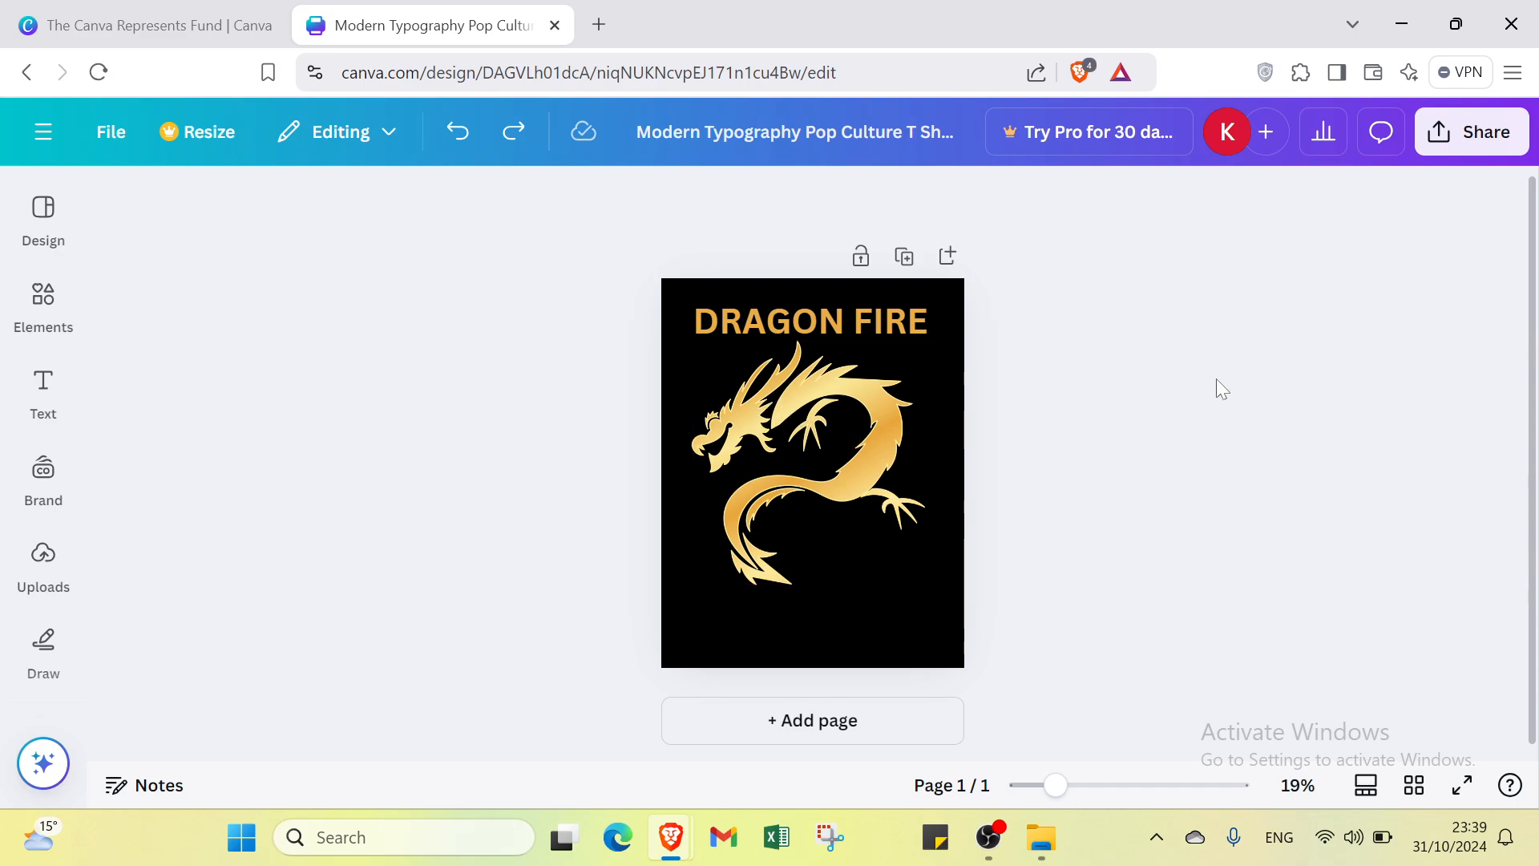
Step: Open the design's sharing options and set the collaboration link access to "Anyone with the link"
left_click(1492, 141)
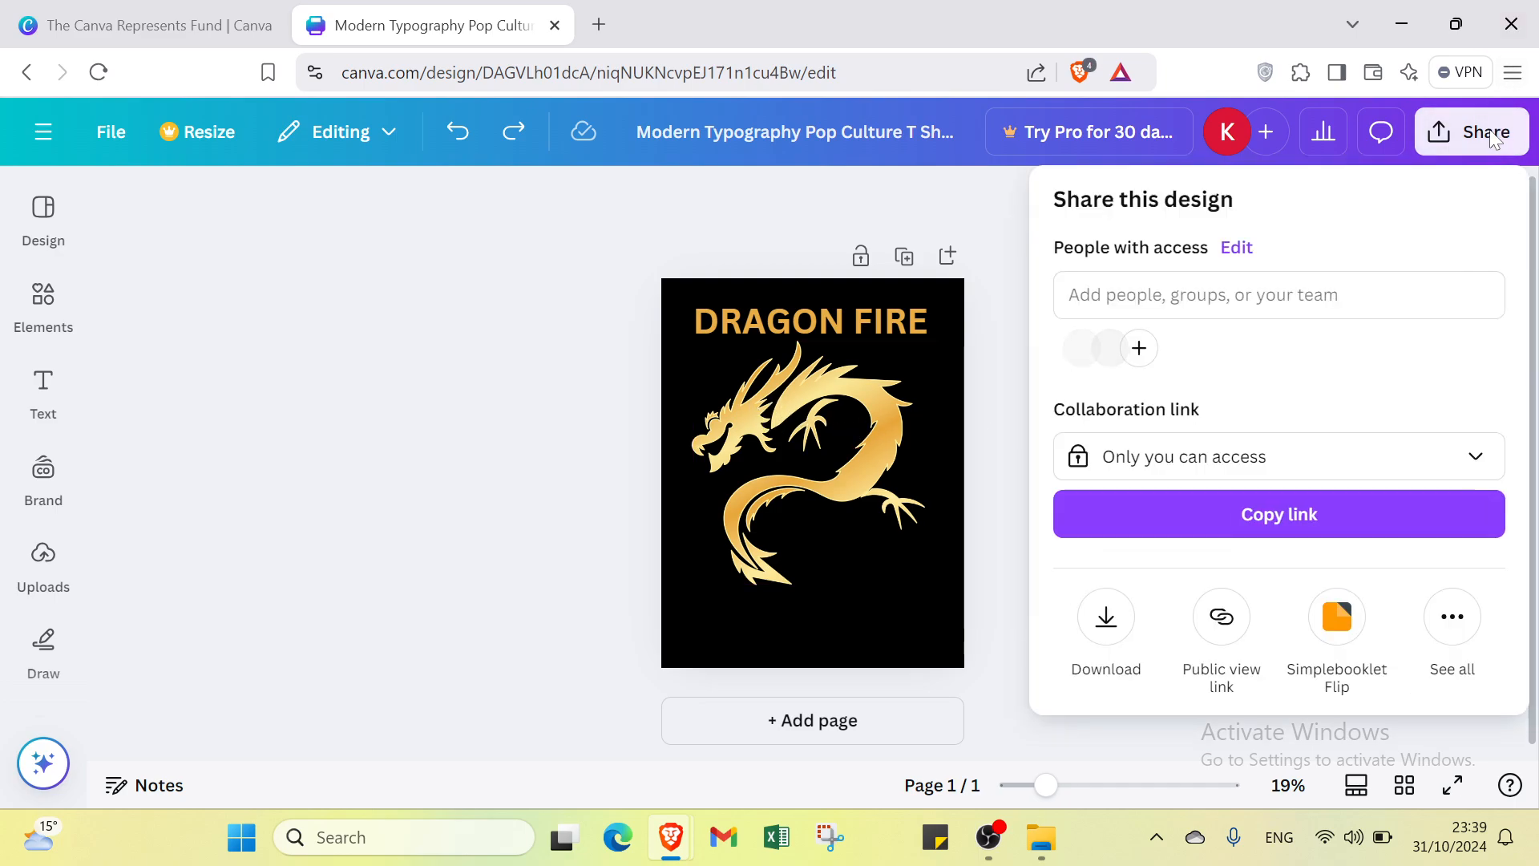
left_click(1291, 304)
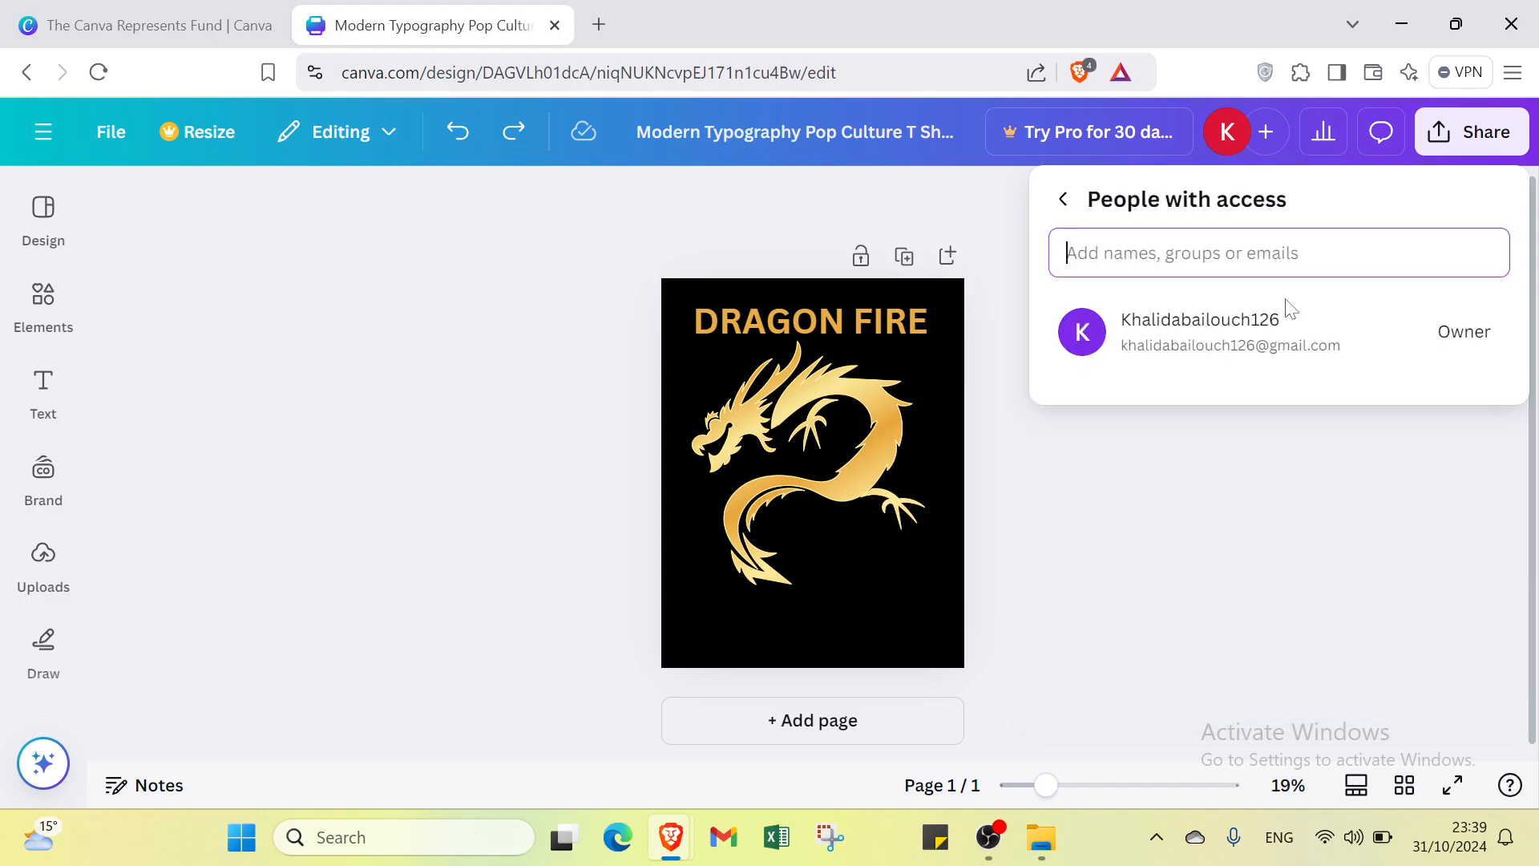
left_click(1063, 200)
left_click(1164, 458)
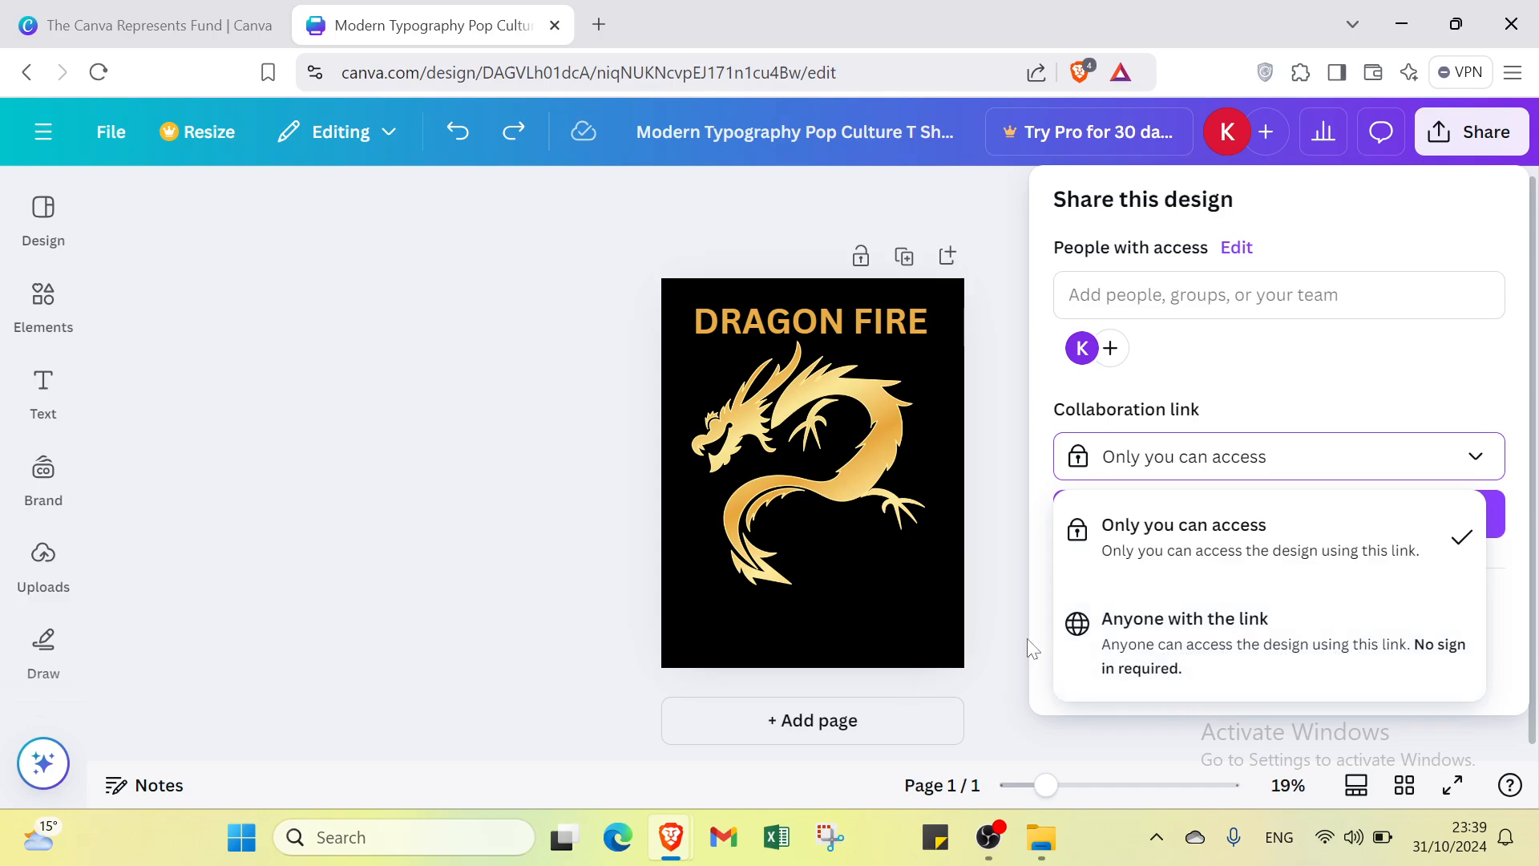
left_click(1083, 651)
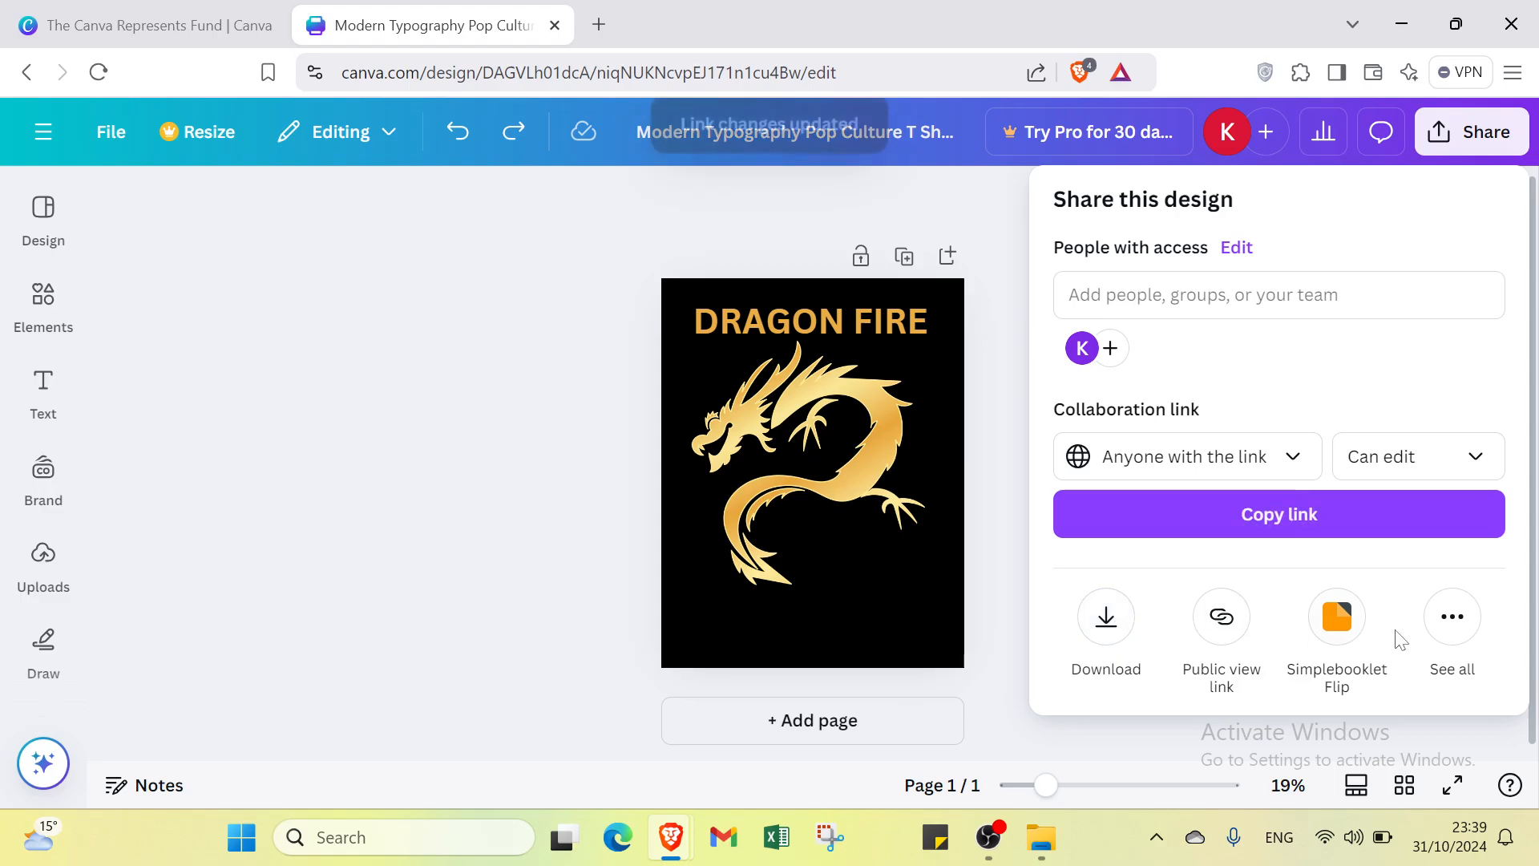
Step: Create a public view link for the design and copy it to the clipboard
left_click(1453, 618)
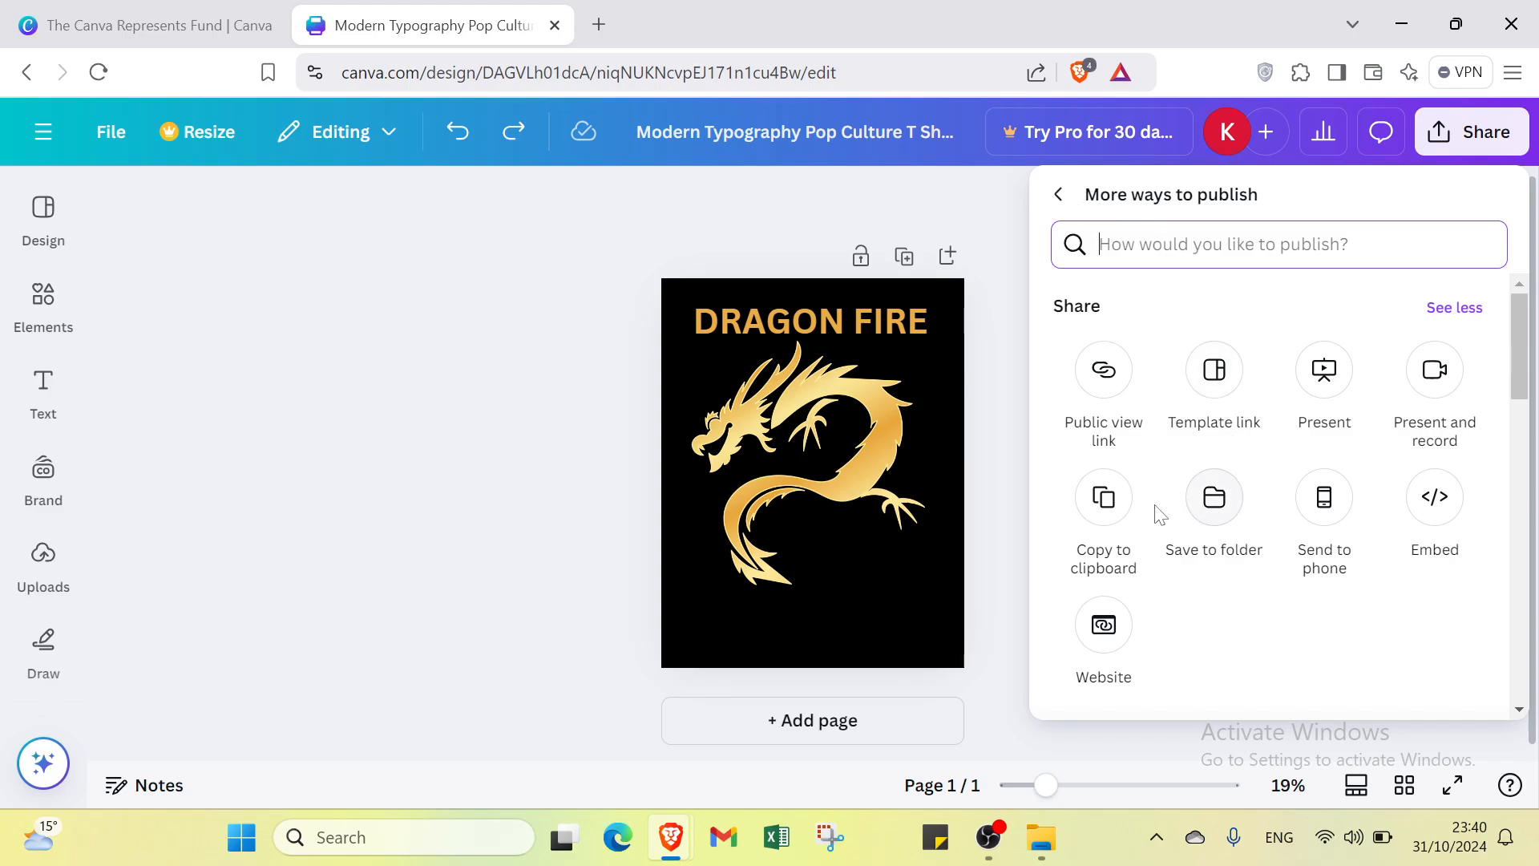
left_click(1100, 397)
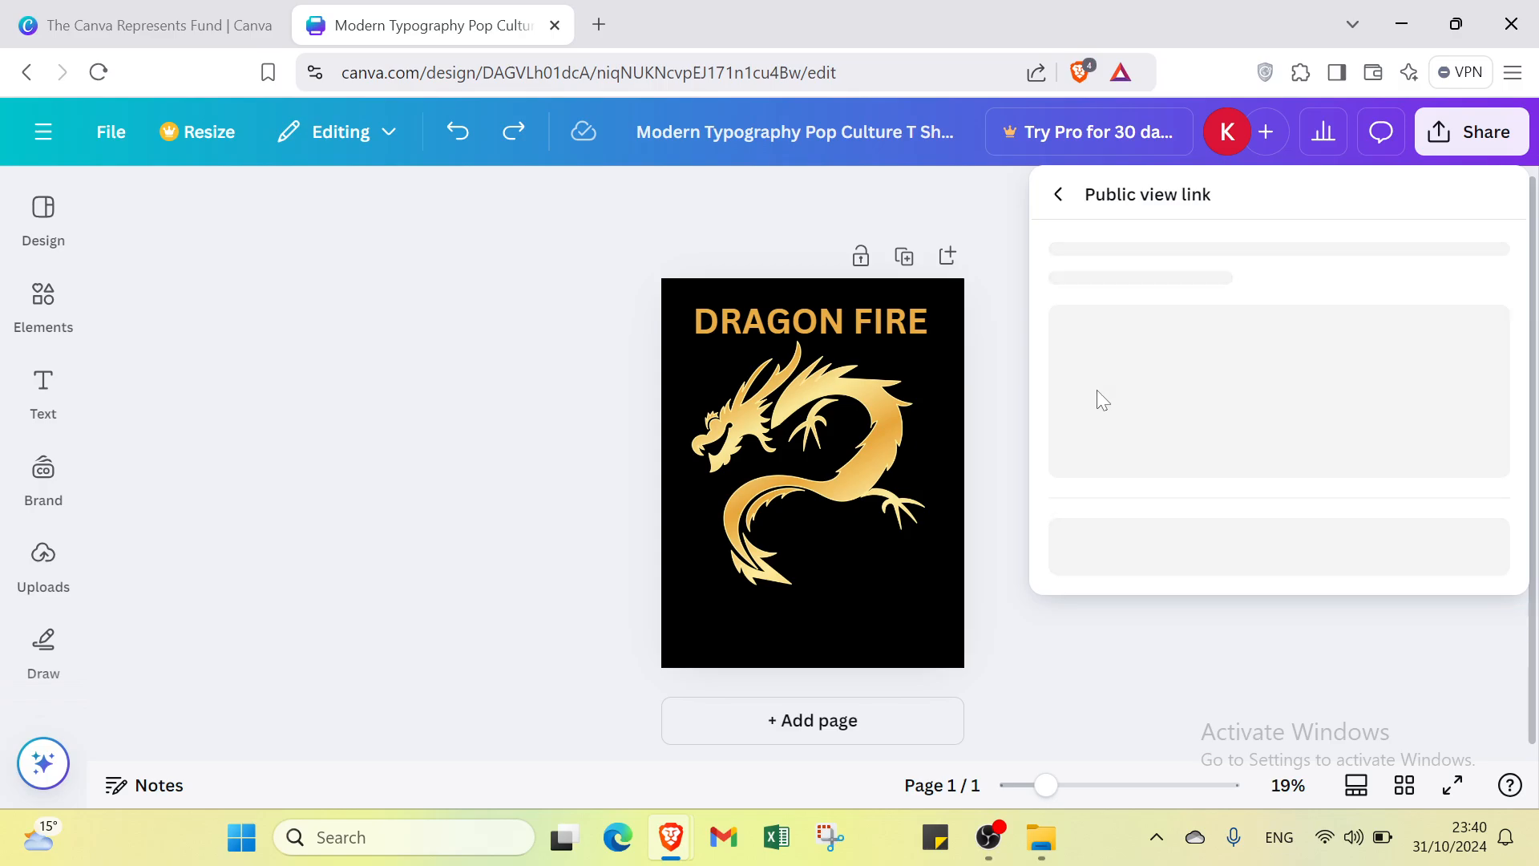
left_click(1240, 662)
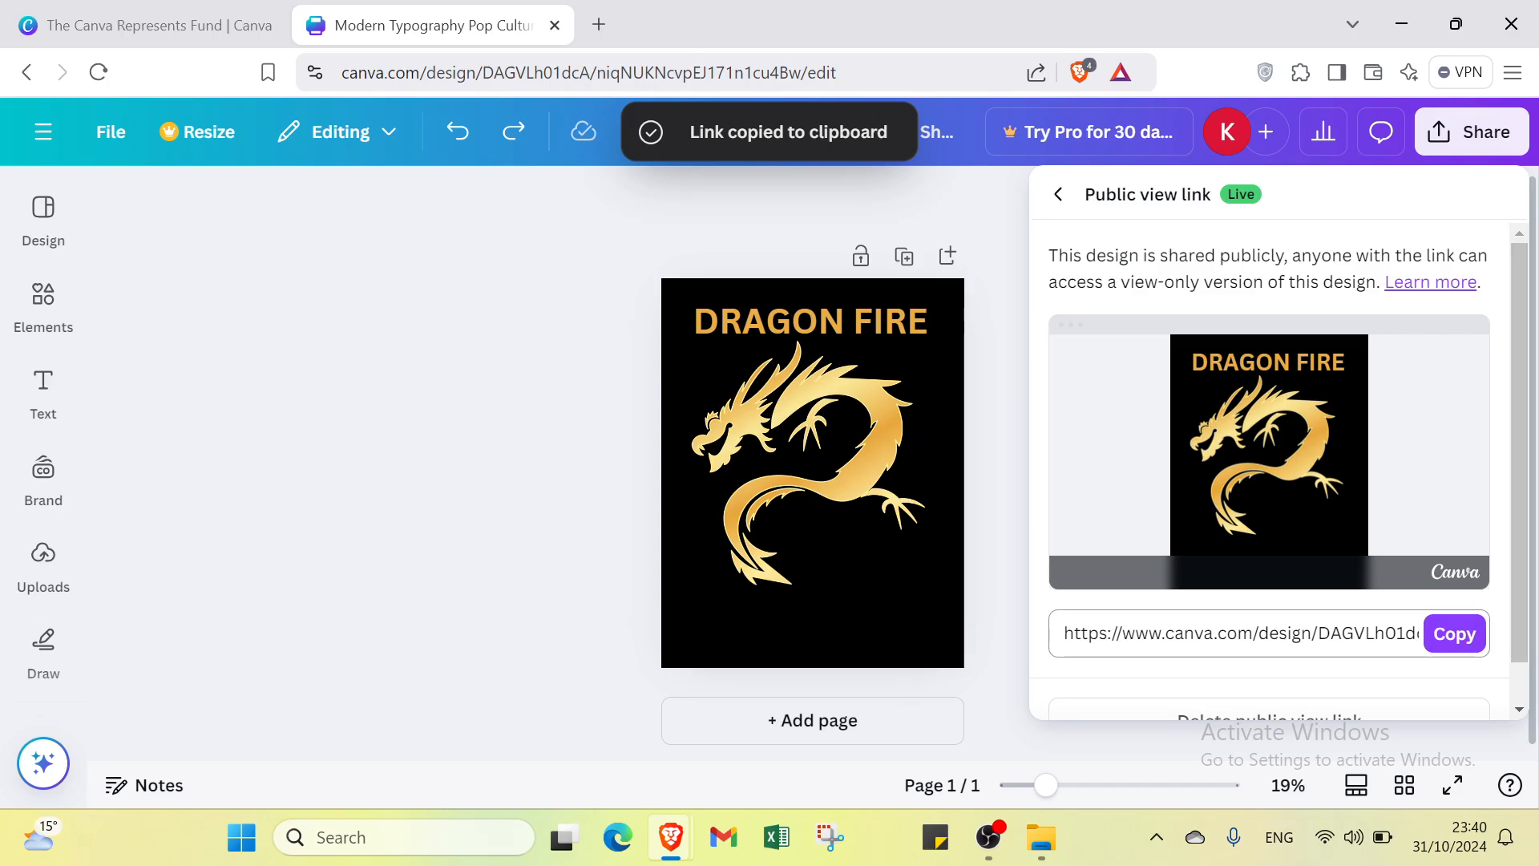
left_click(1455, 634)
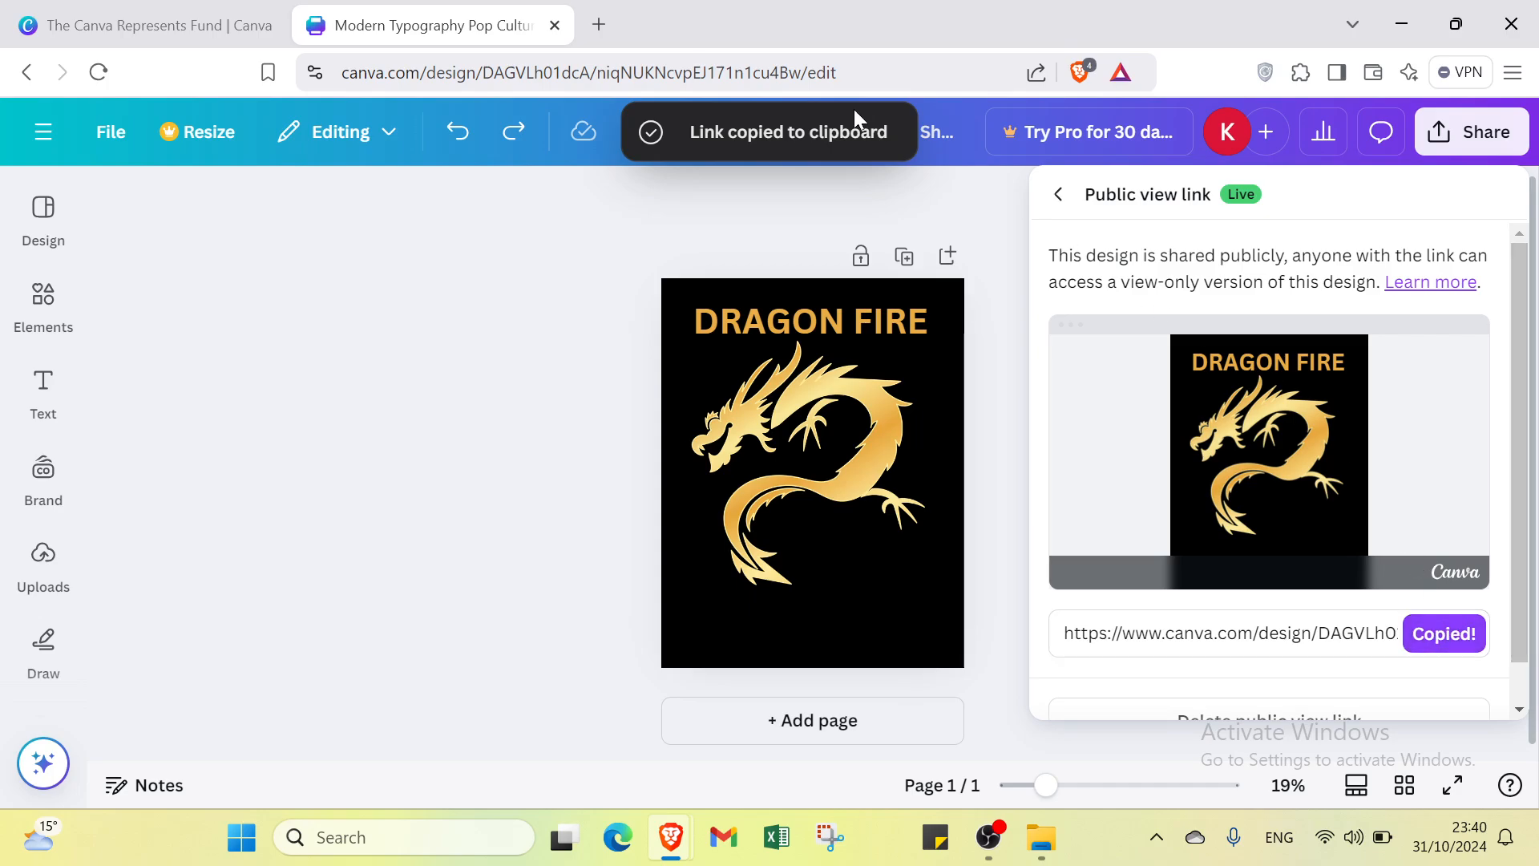
Step: Open the copied public view link in a new browser tab to check the shared design, and close that tab
left_click(599, 25)
left_click(128, 25)
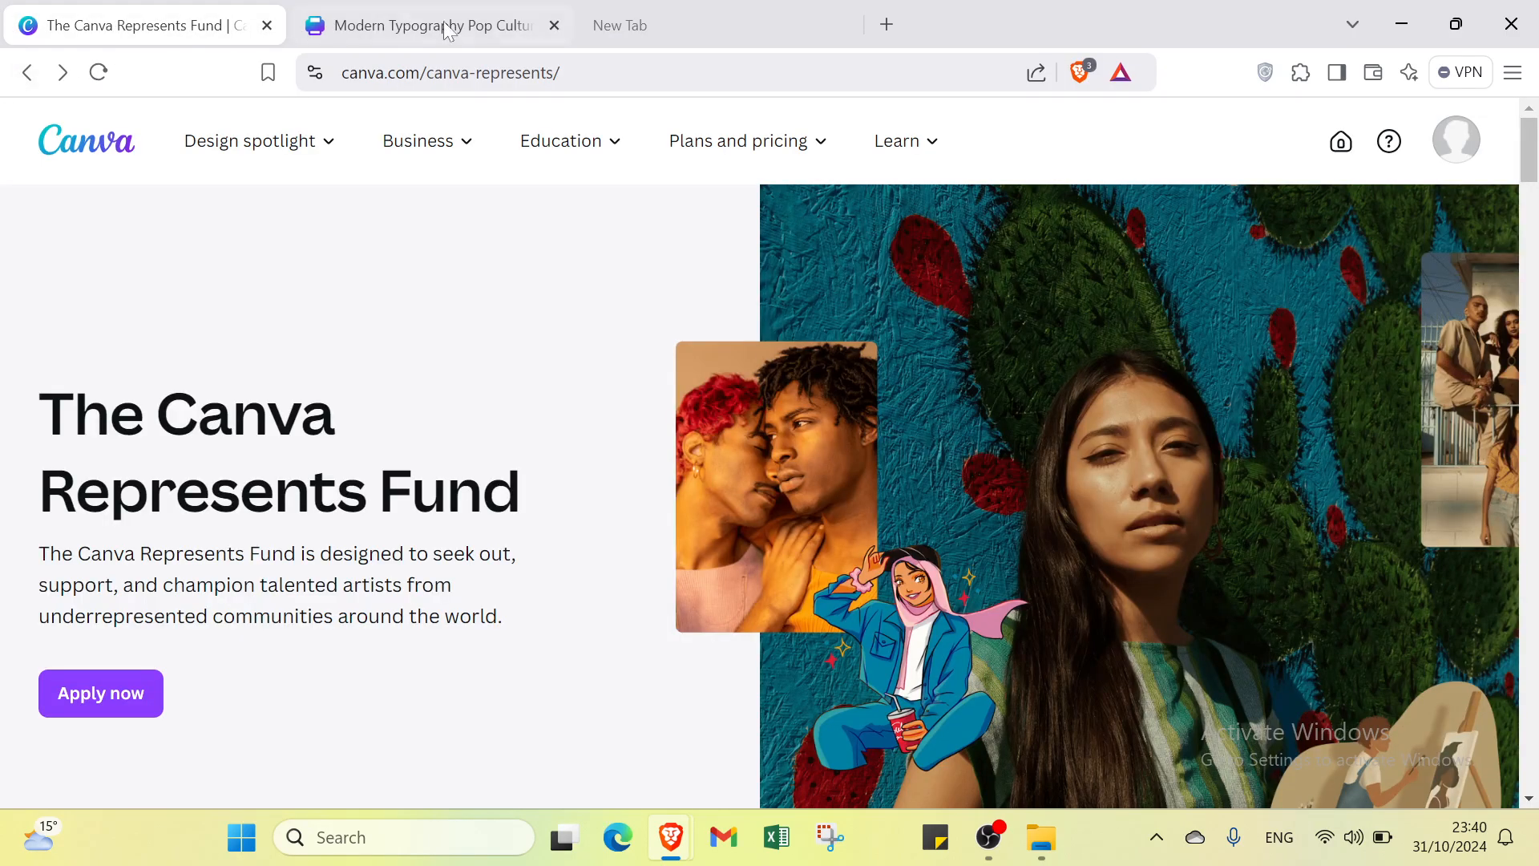
left_click(619, 25)
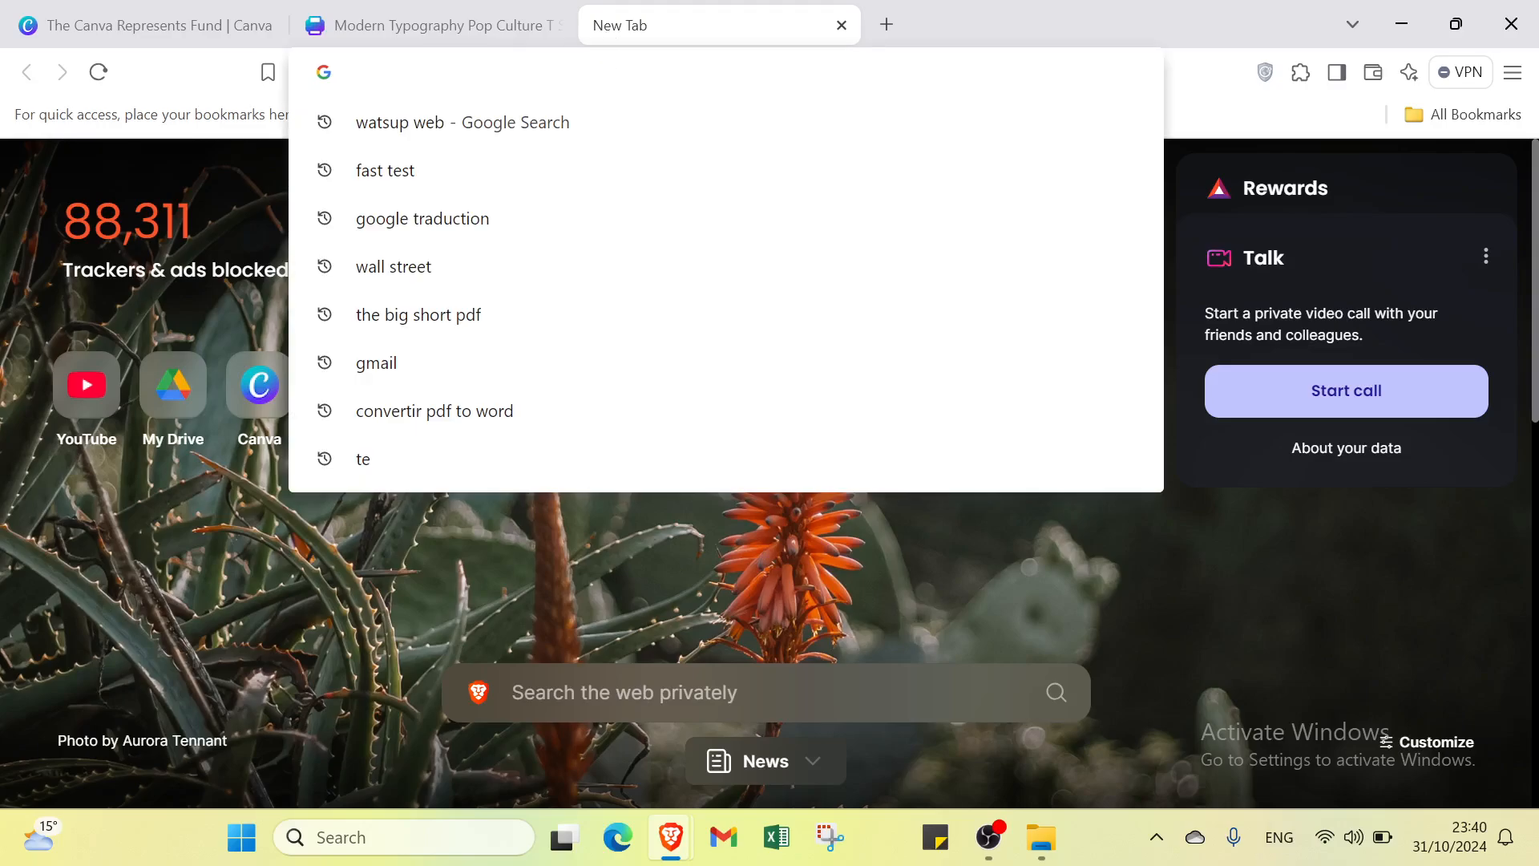
key("ctrl+v")
key("Return")
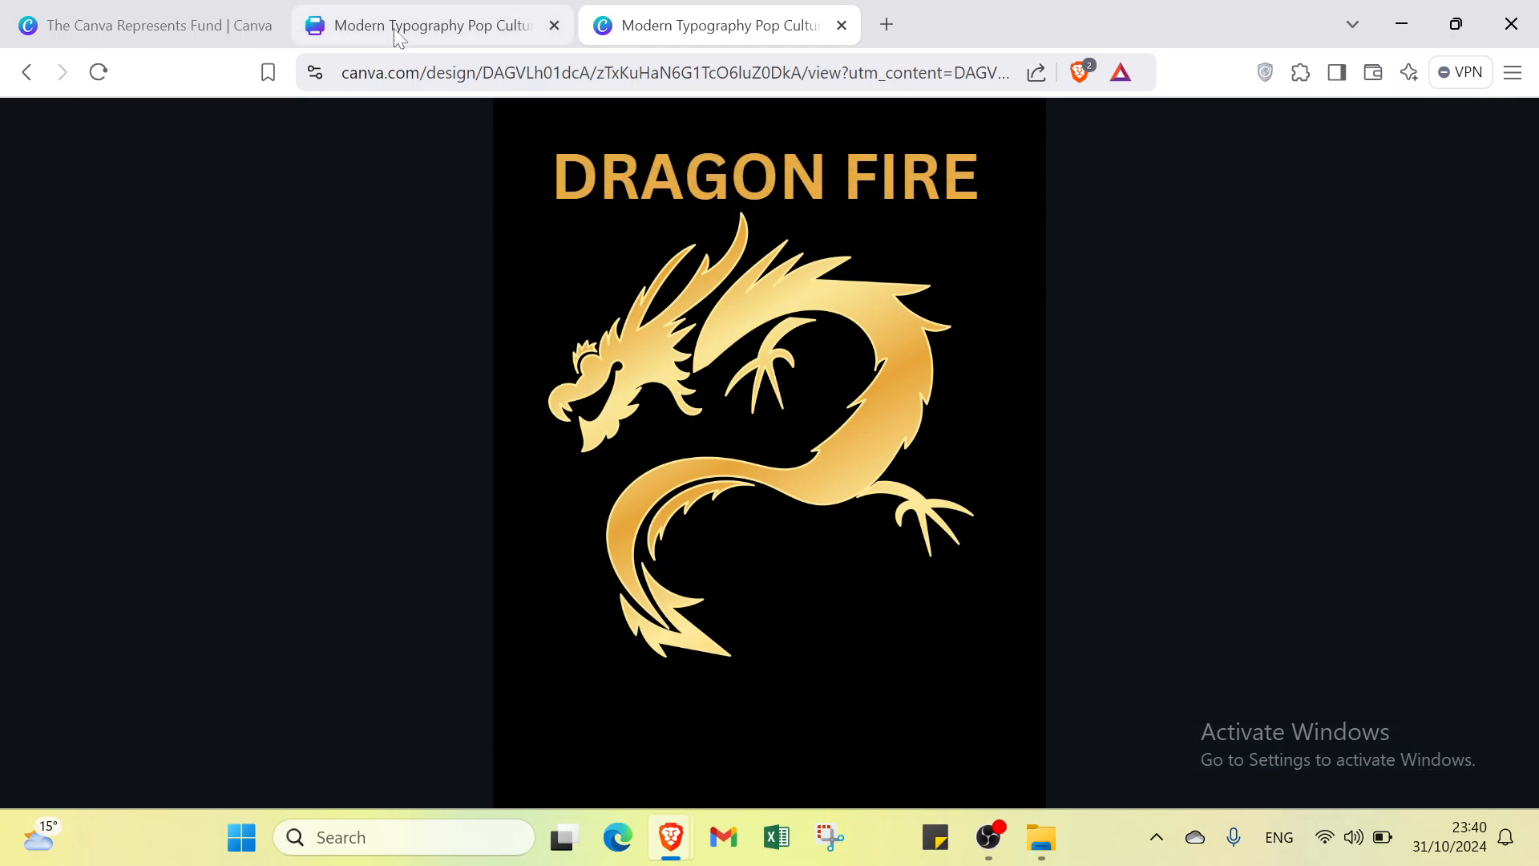
left_click(438, 40)
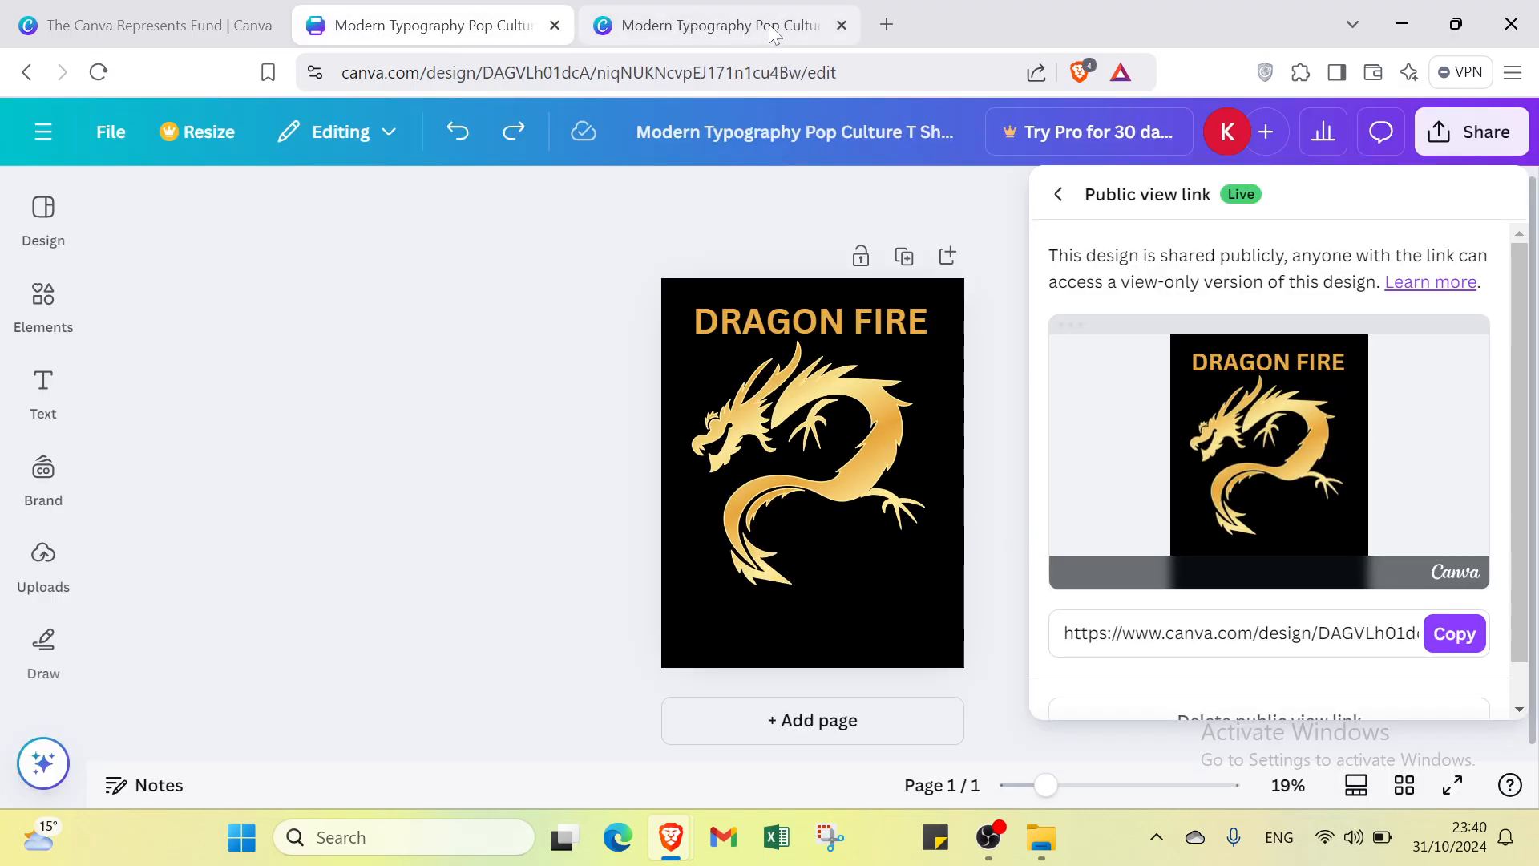
left_click(842, 25)
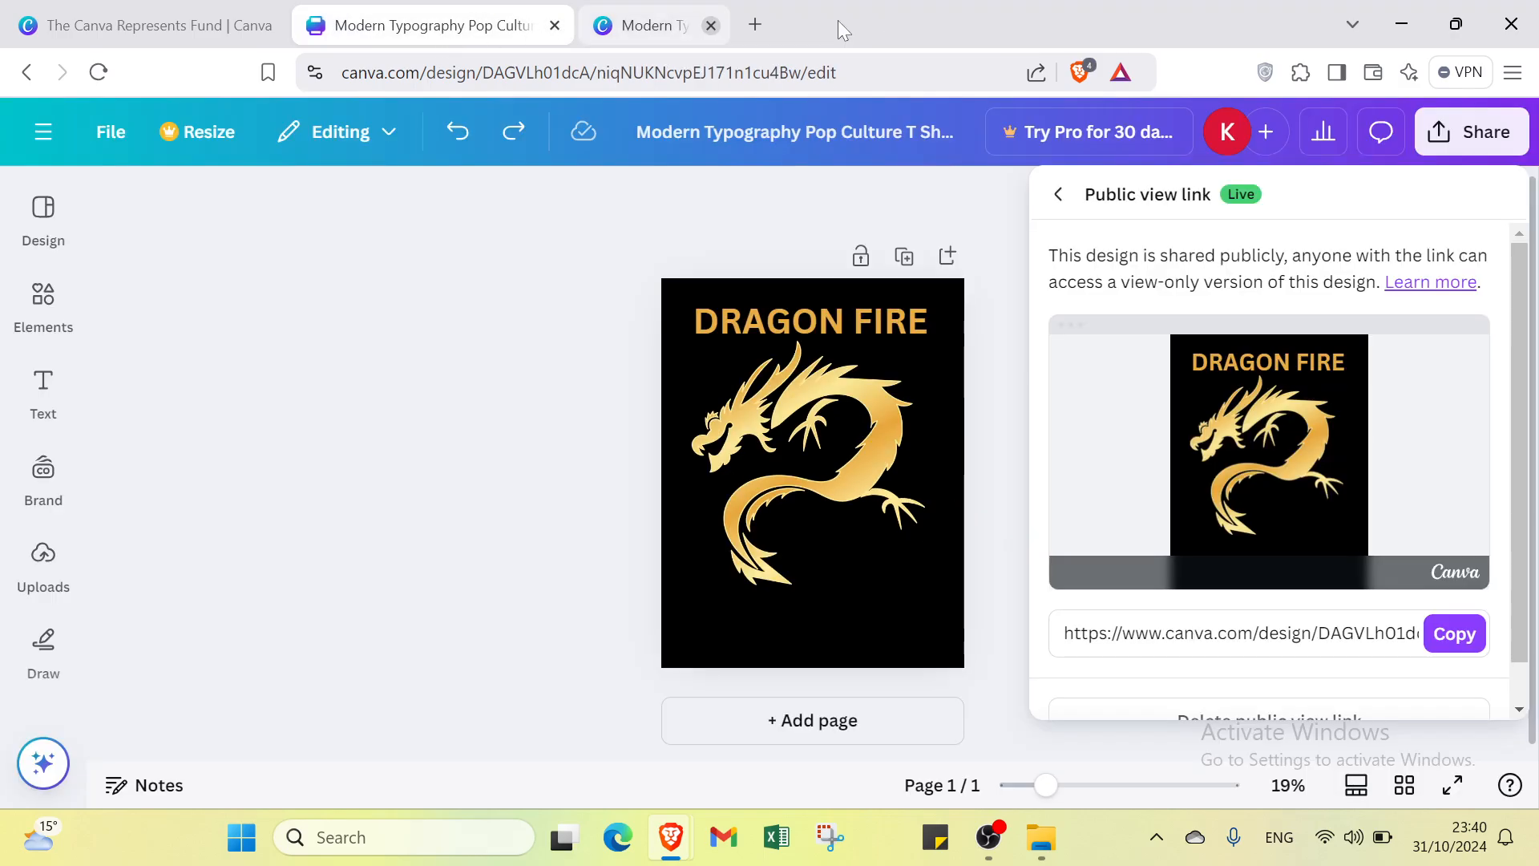
Step: Leave the public link settings and the design editor, and go back to the Canva home page
left_click(1057, 199)
left_click(1056, 197)
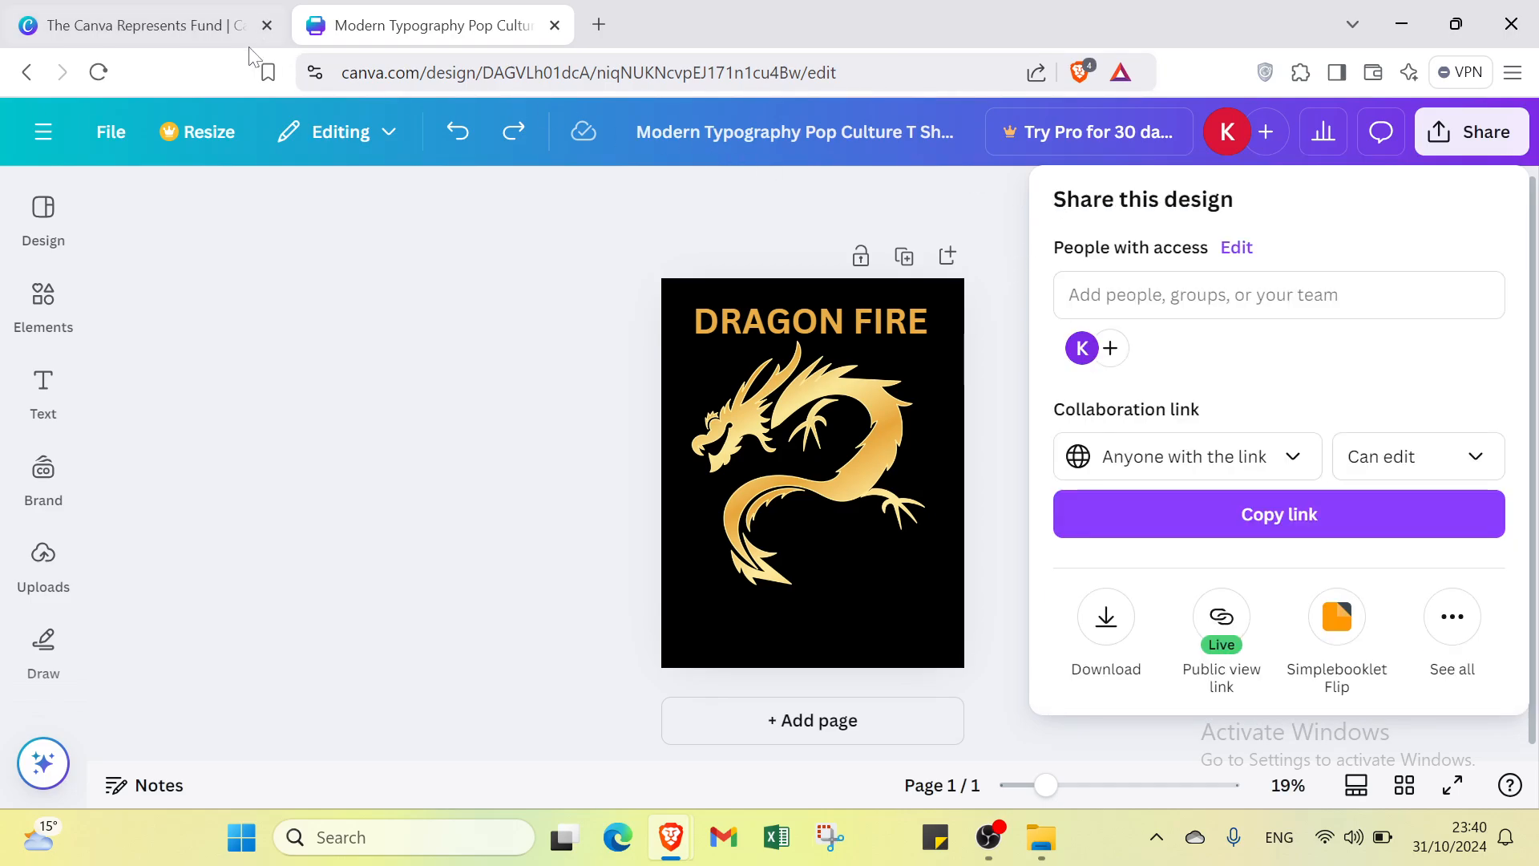
left_click(29, 72)
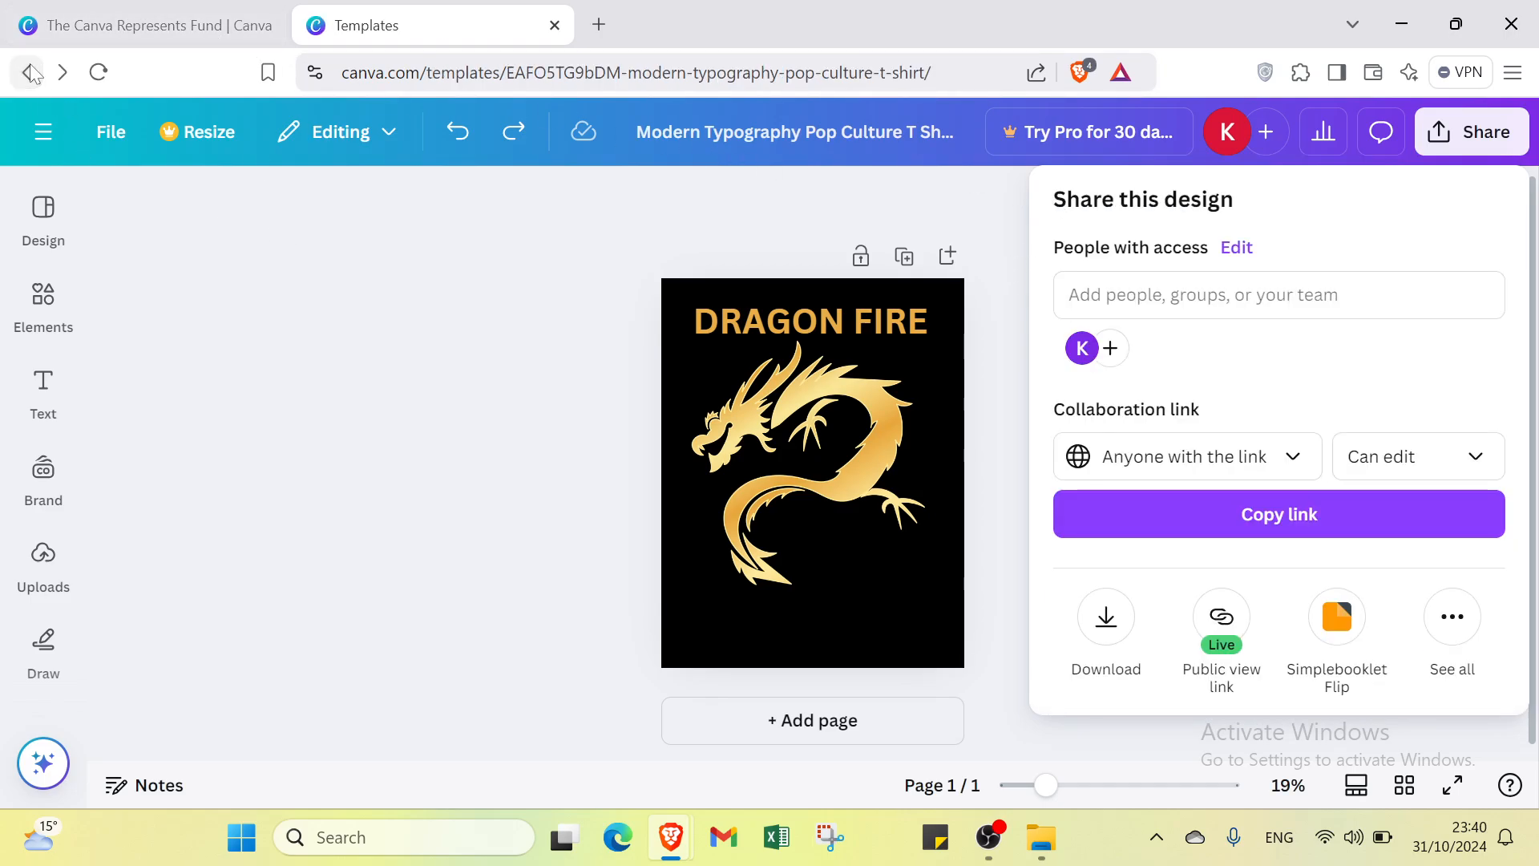
left_click(30, 72)
left_click(30, 72)
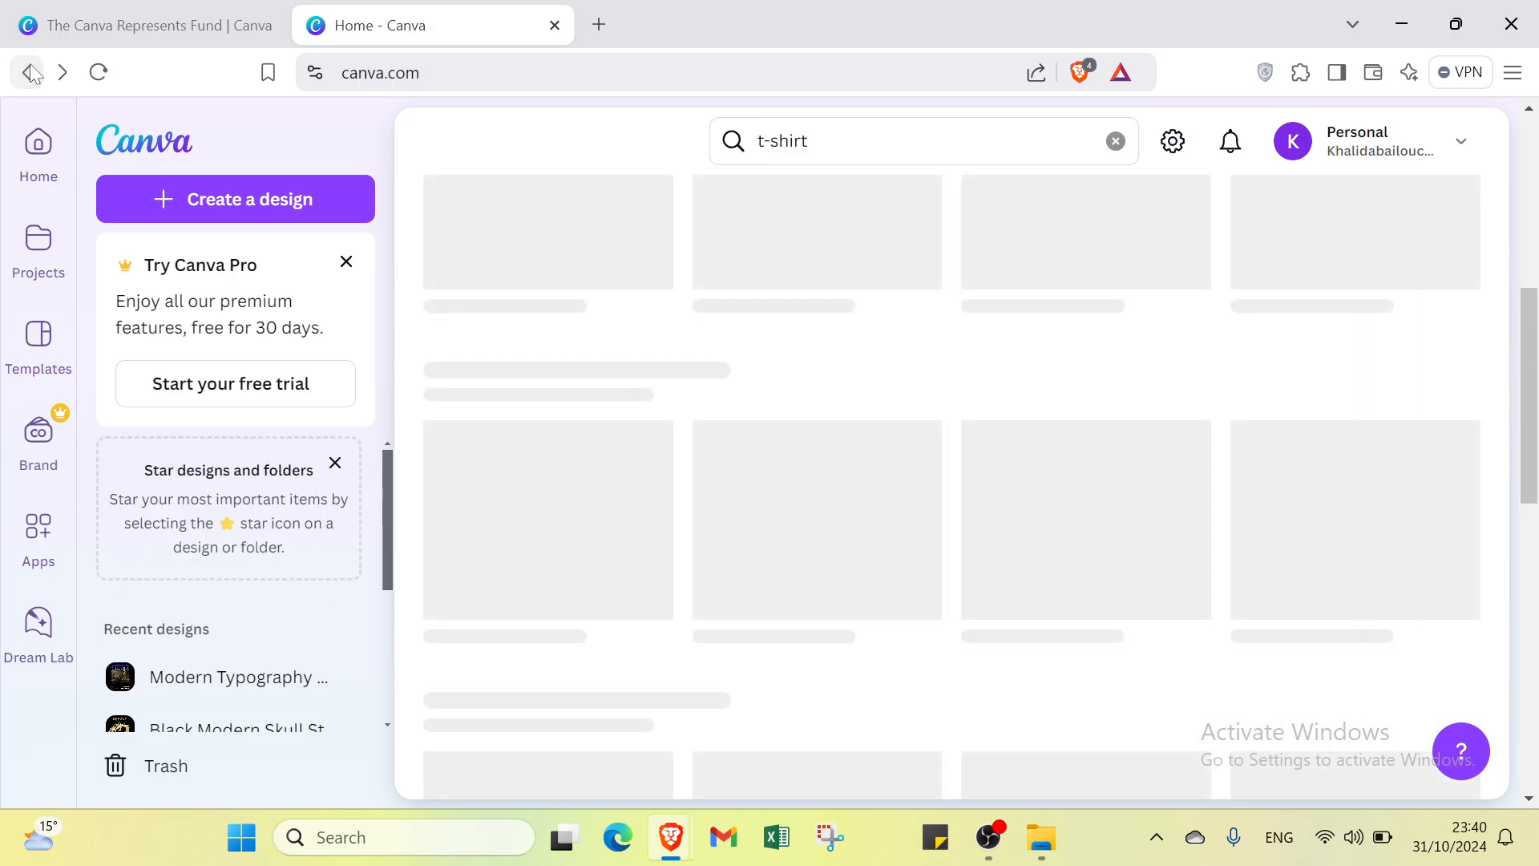
left_click(30, 72)
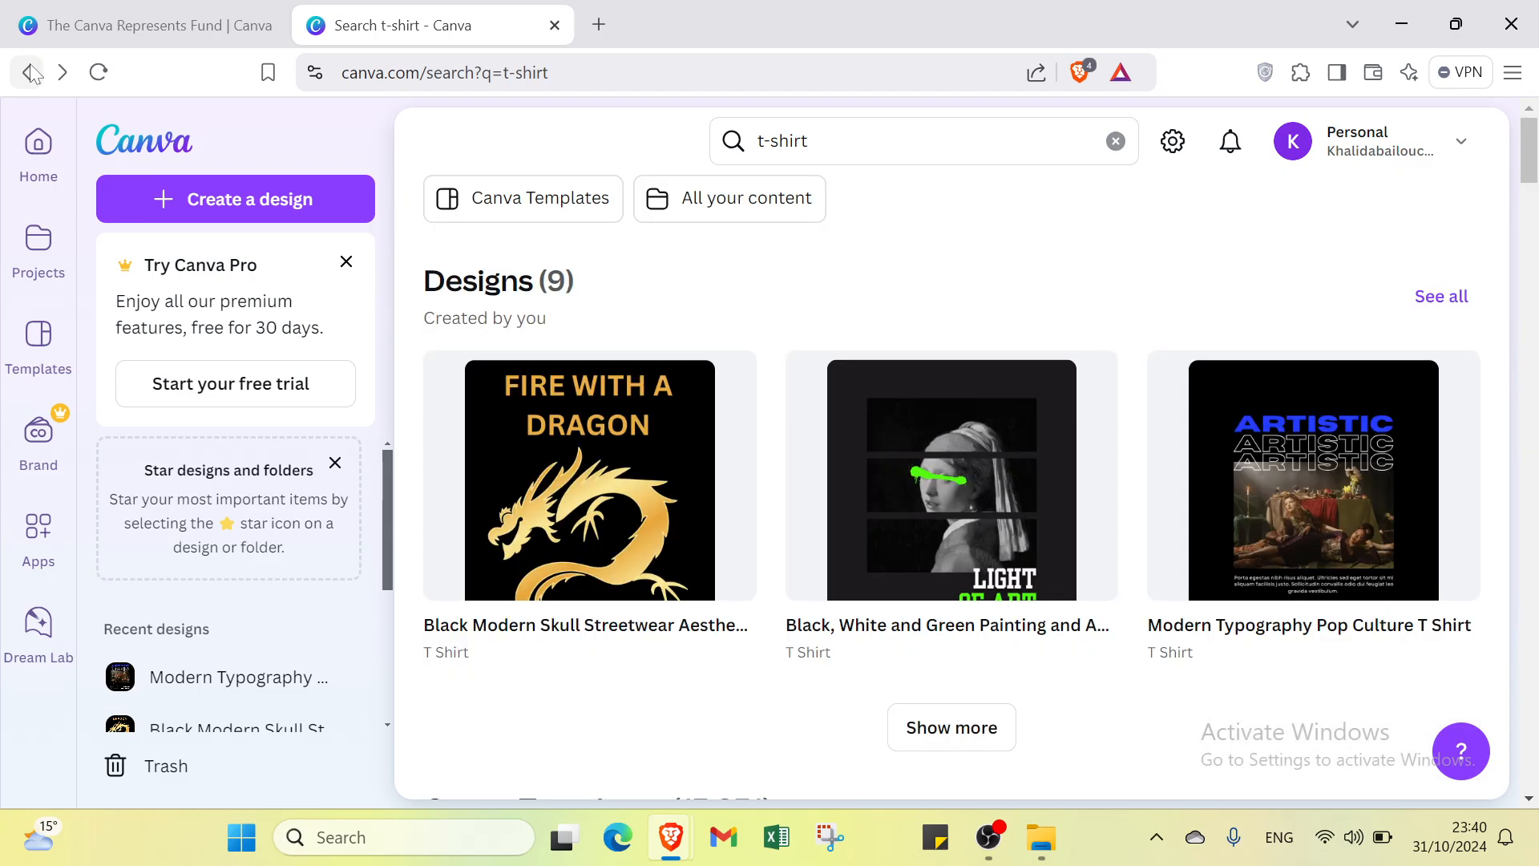
left_click(30, 72)
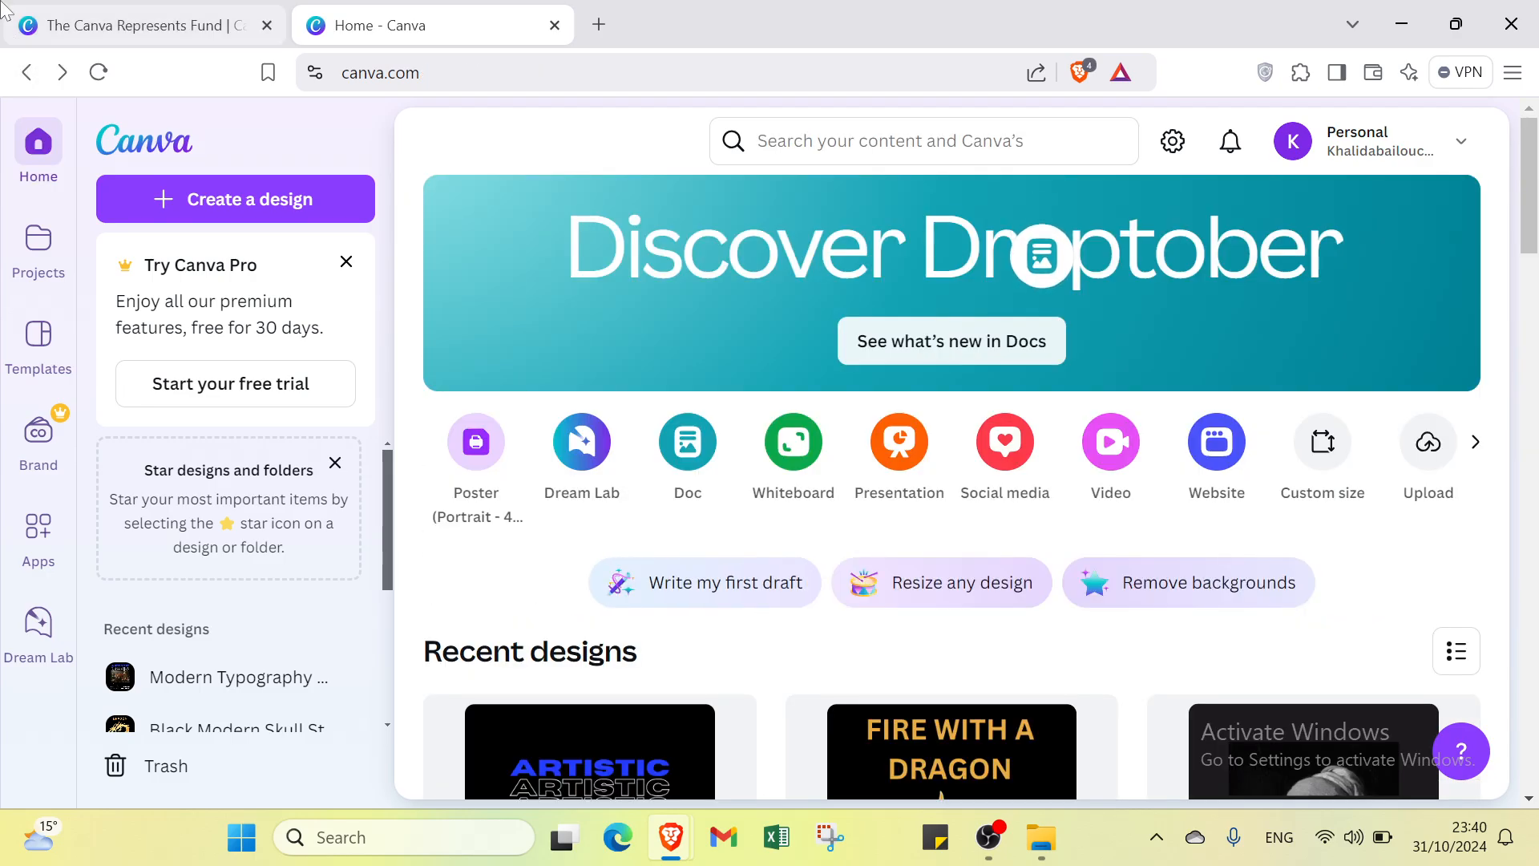
Step: Switch to the Canva Represents Fund page and look over its introduction
left_click(64, 16)
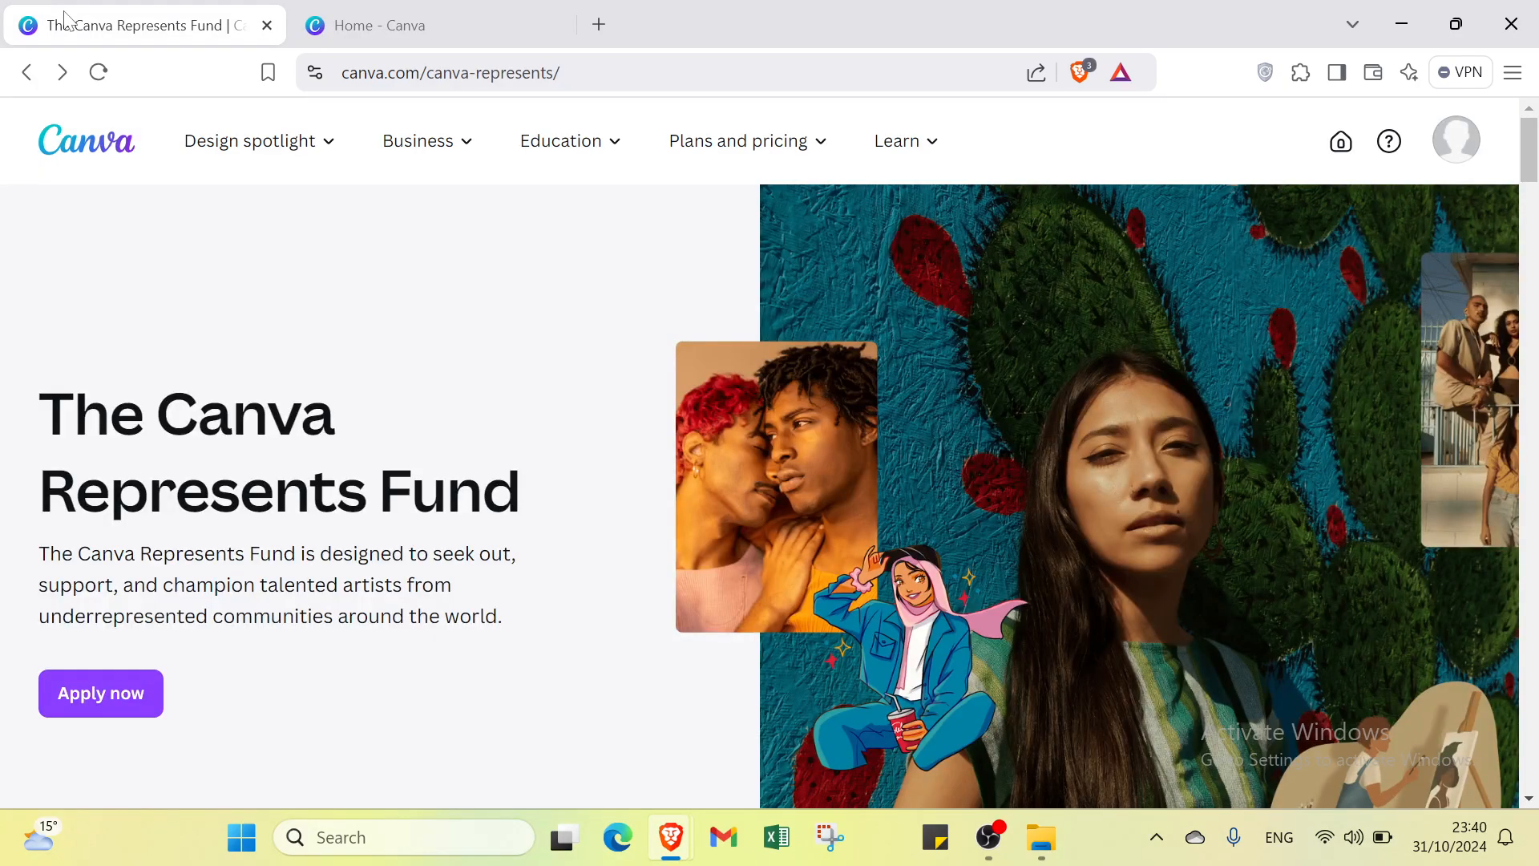
scroll(165, 196, "down", 5)
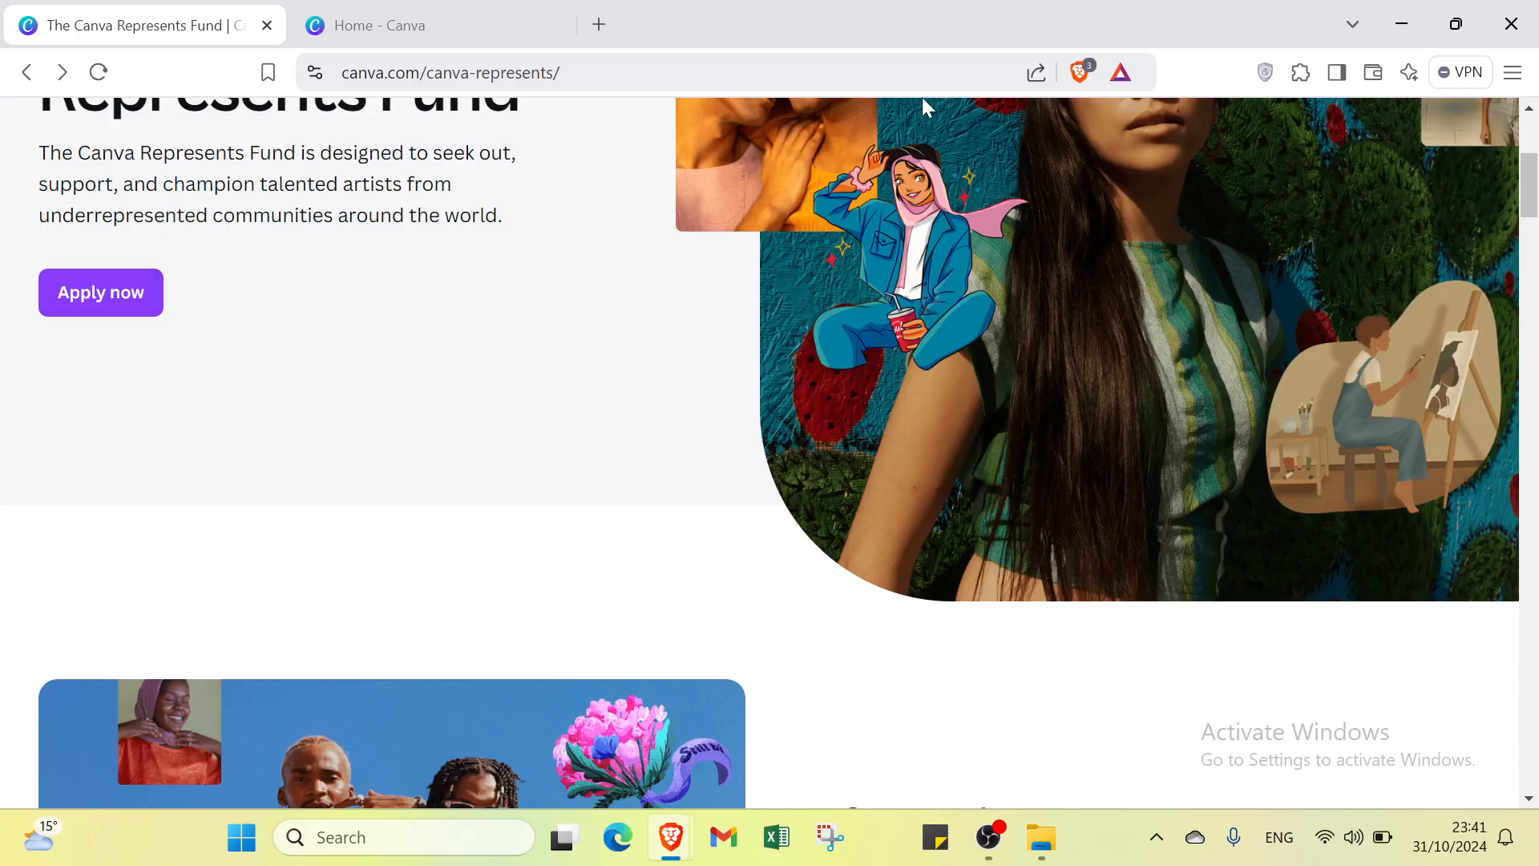
left_click(449, 26)
left_click(189, 24)
left_click(397, 27)
left_click(194, 26)
scroll(385, 281, "up", 5)
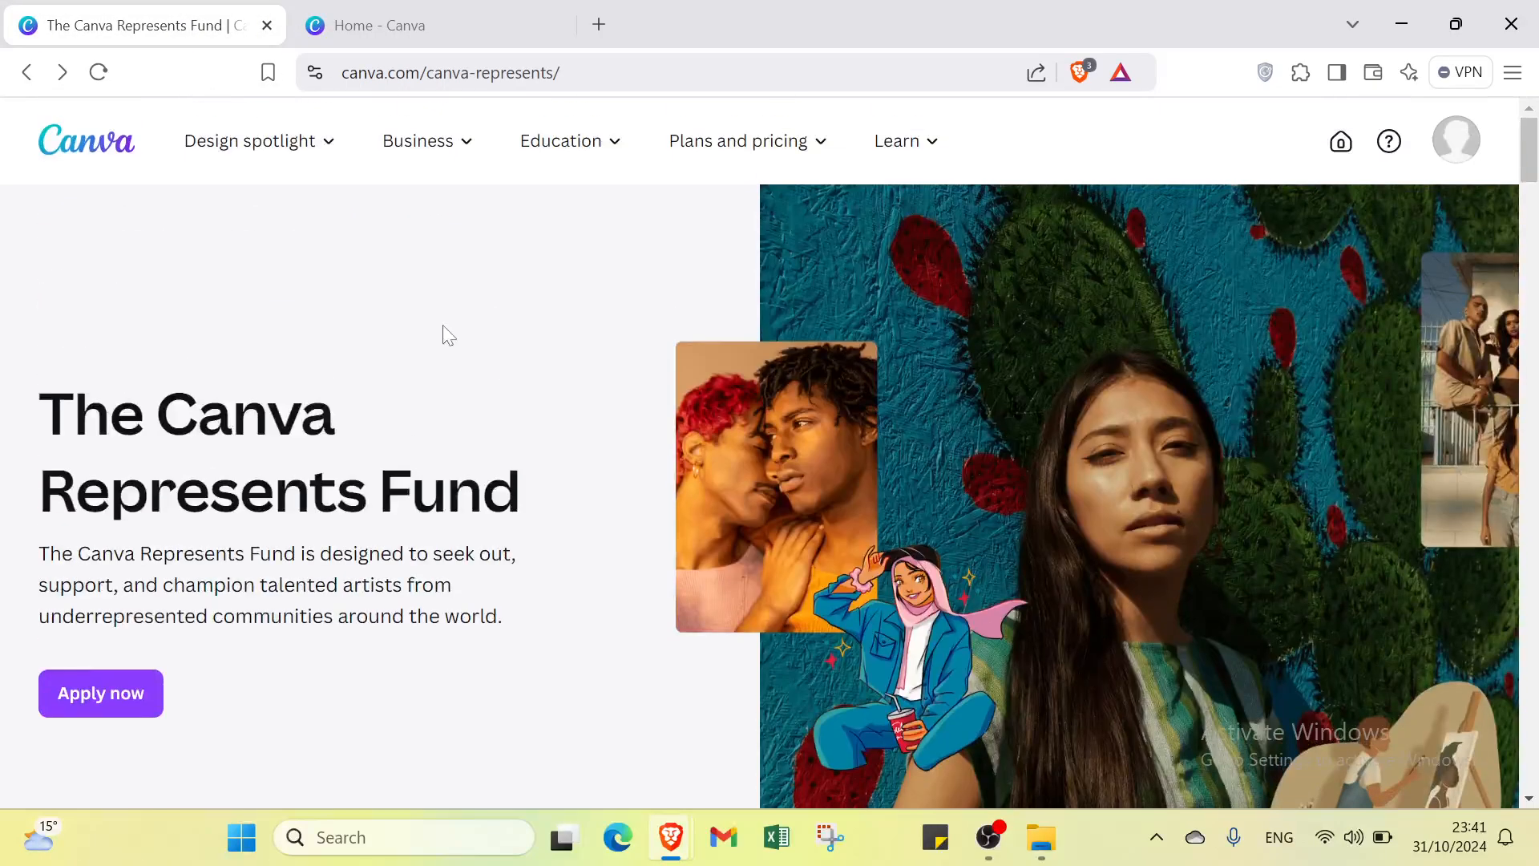